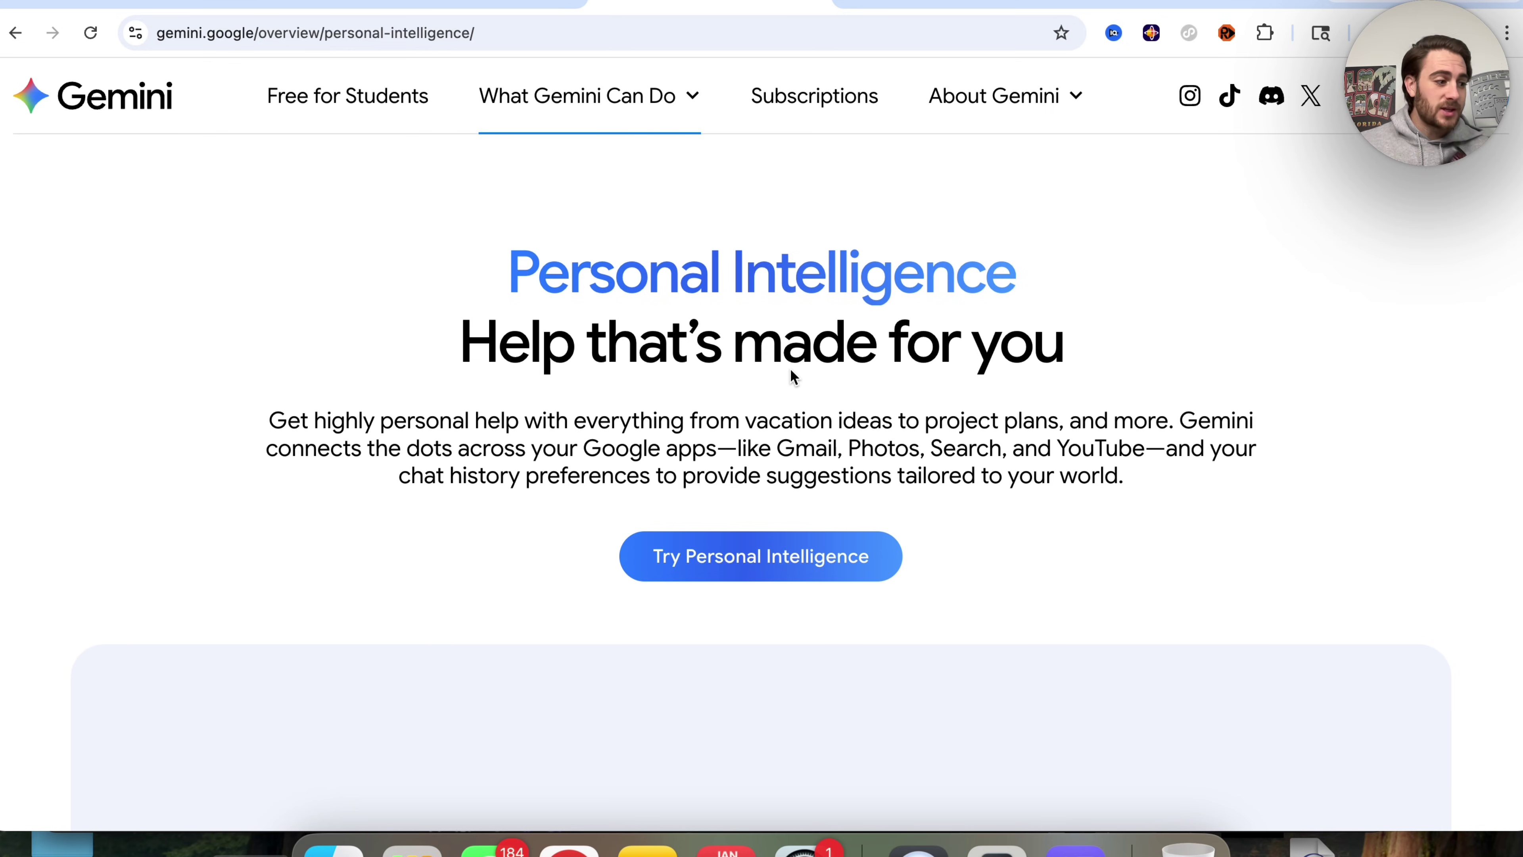
Highlight 'Gmail, Photos, Search, and YouTube' and scroll down to the 'Your Gemini' card
{"action": "scroll", "coordinate": [708, 404], "scroll_direction": "down", "scroll_amount": 5}
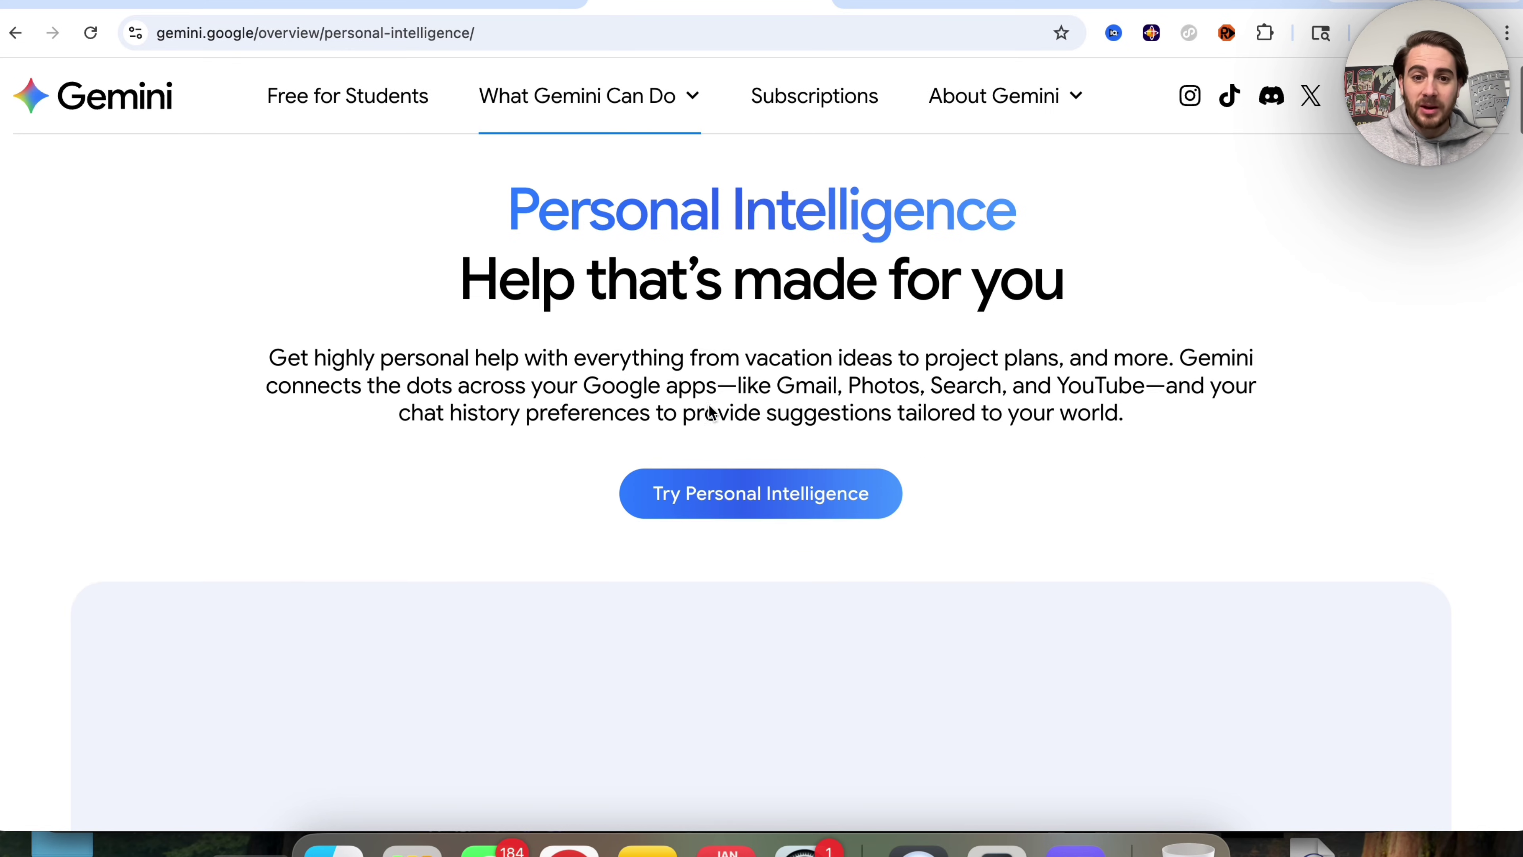
{"action": "scroll", "coordinate": [709, 410], "scroll_direction": "up", "scroll_amount": 3}
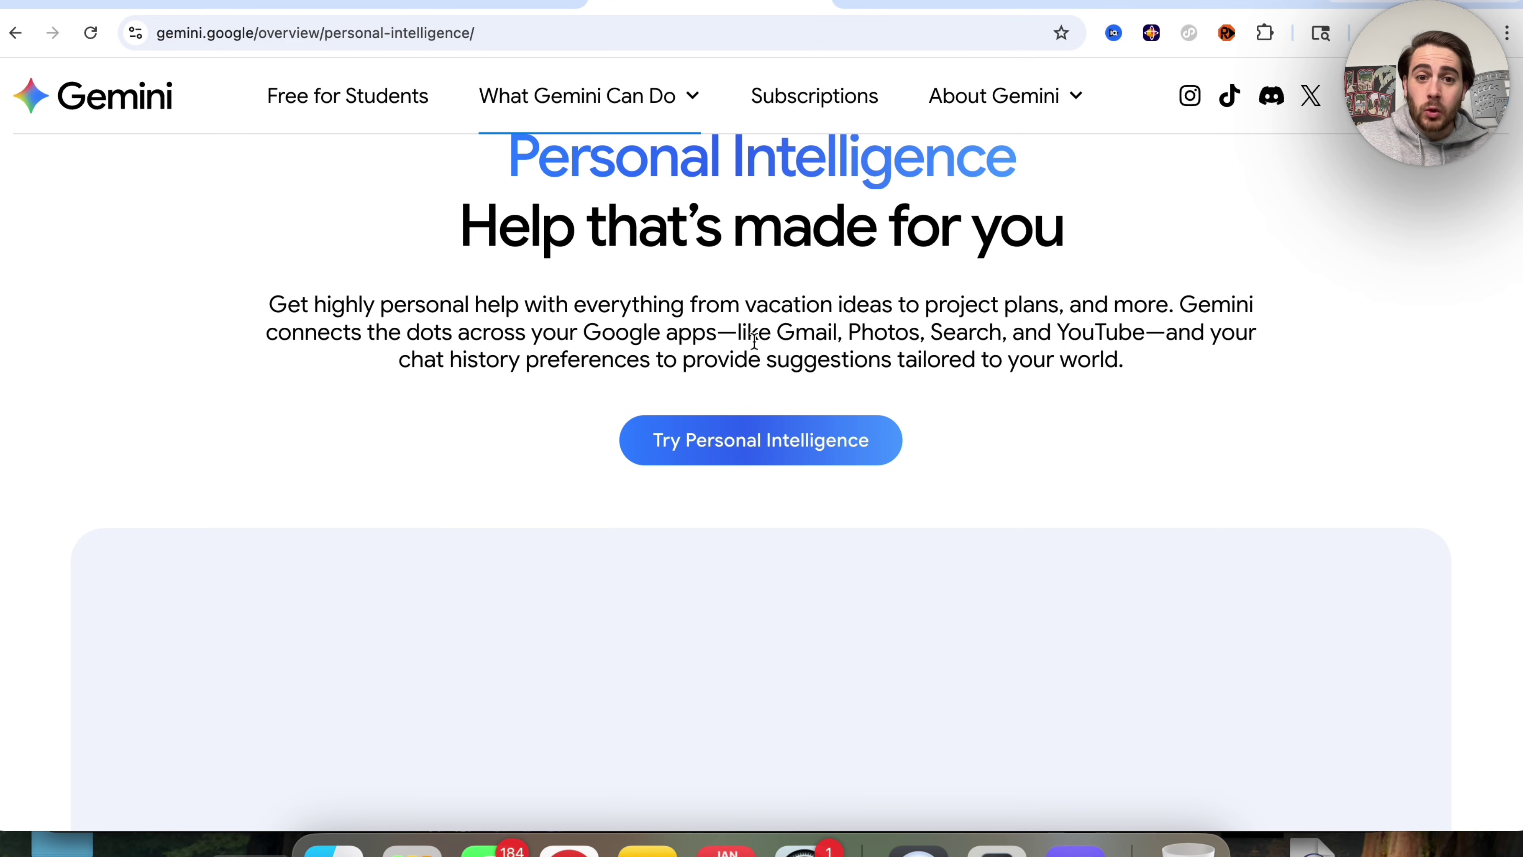
{"action": "left_click_drag", "start_coordinate": [776, 334], "coordinate": [1146, 333]}
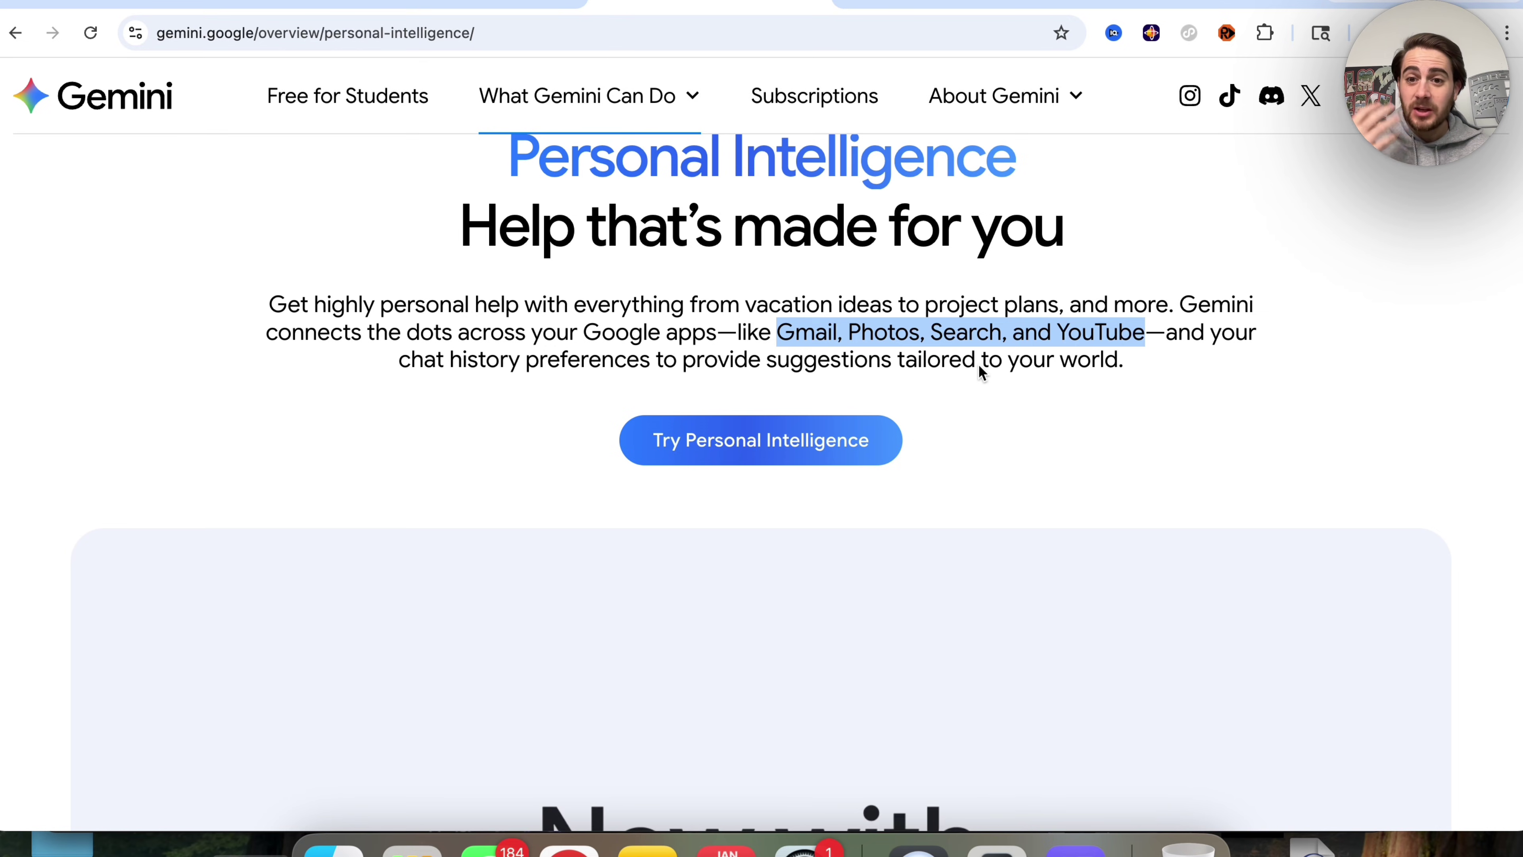
{"action": "scroll", "coordinate": [576, 456], "scroll_direction": "down", "scroll_amount": 5}
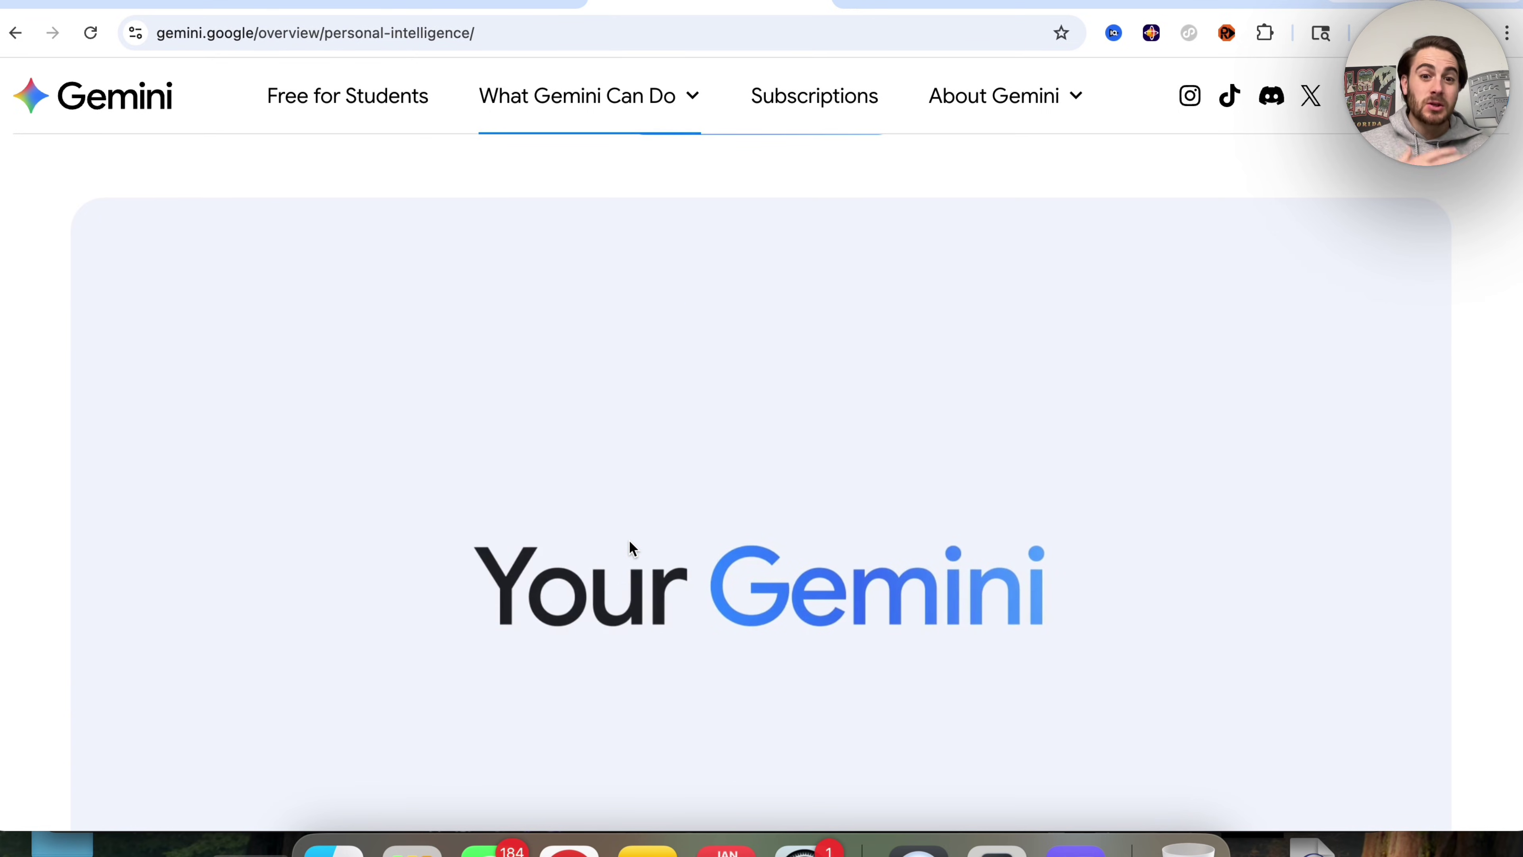
Scroll past the Discover Hidden Gems and Narrow Your Options examples to the 'How it works' heading
{"action": "scroll", "coordinate": [504, 602], "scroll_direction": "down", "scroll_amount": 8}
{"action": "scroll", "coordinate": [505, 602], "scroll_direction": "down", "scroll_amount": 7}
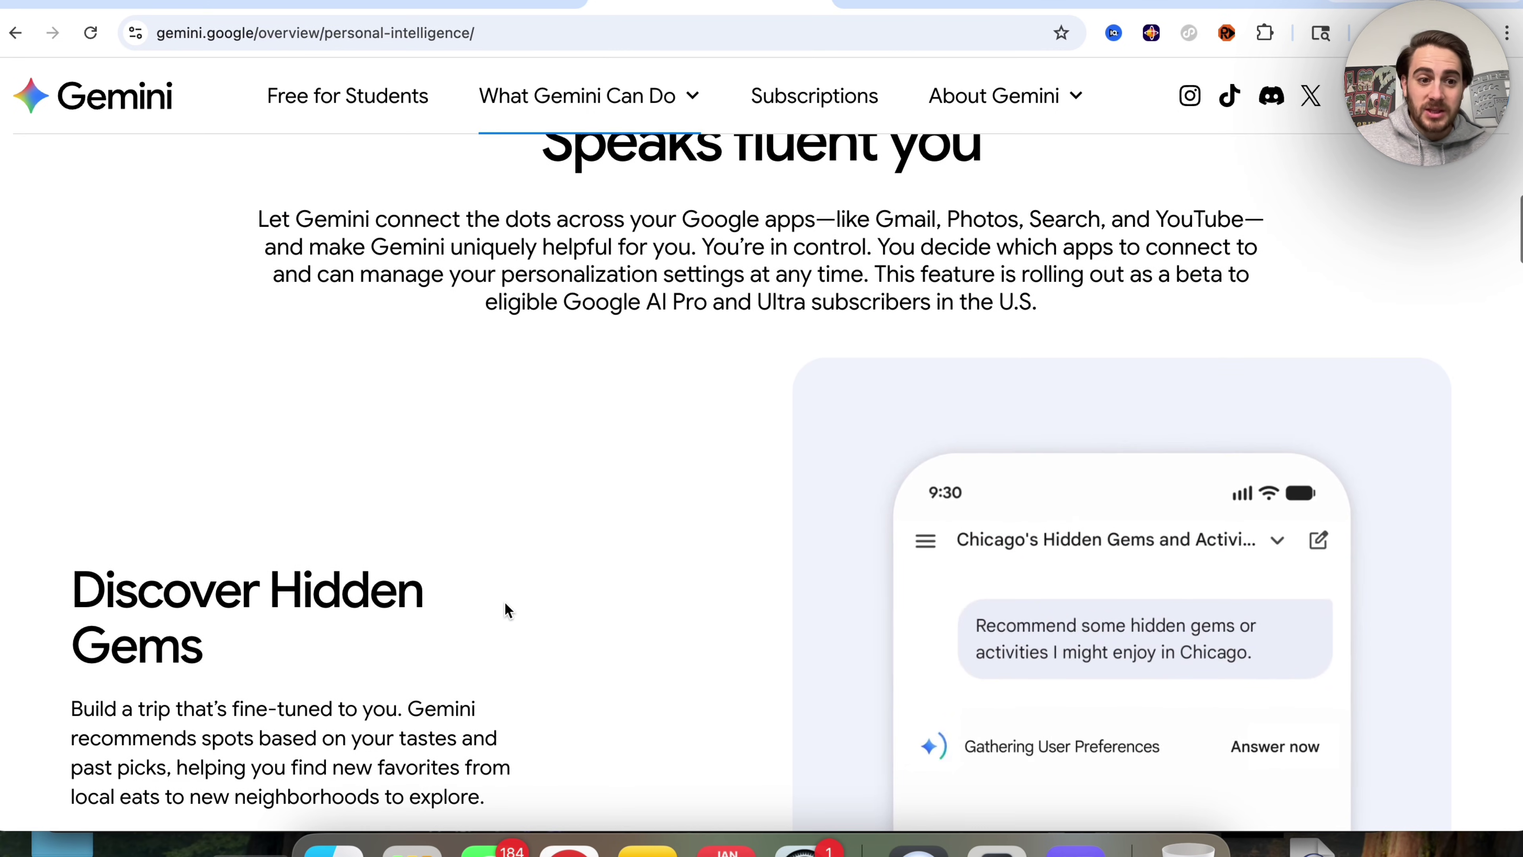
{"action": "scroll", "coordinate": [305, 594], "scroll_direction": "up", "scroll_amount": 2}
{"action": "scroll", "coordinate": [480, 480], "scroll_direction": "down", "scroll_amount": 2}
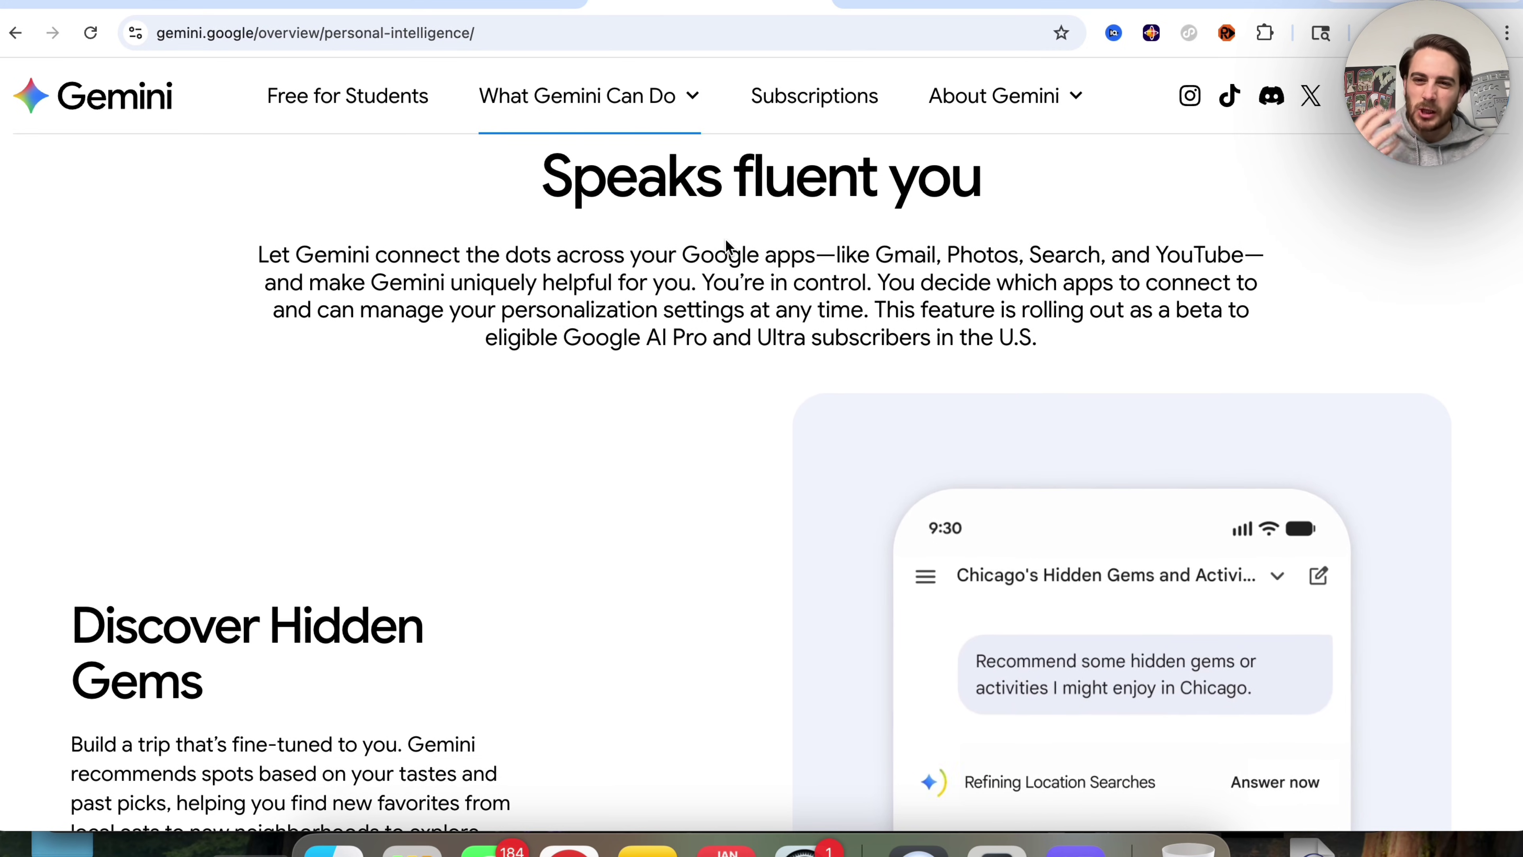
{"action": "scroll", "coordinate": [726, 242], "scroll_direction": "down", "scroll_amount": 10}
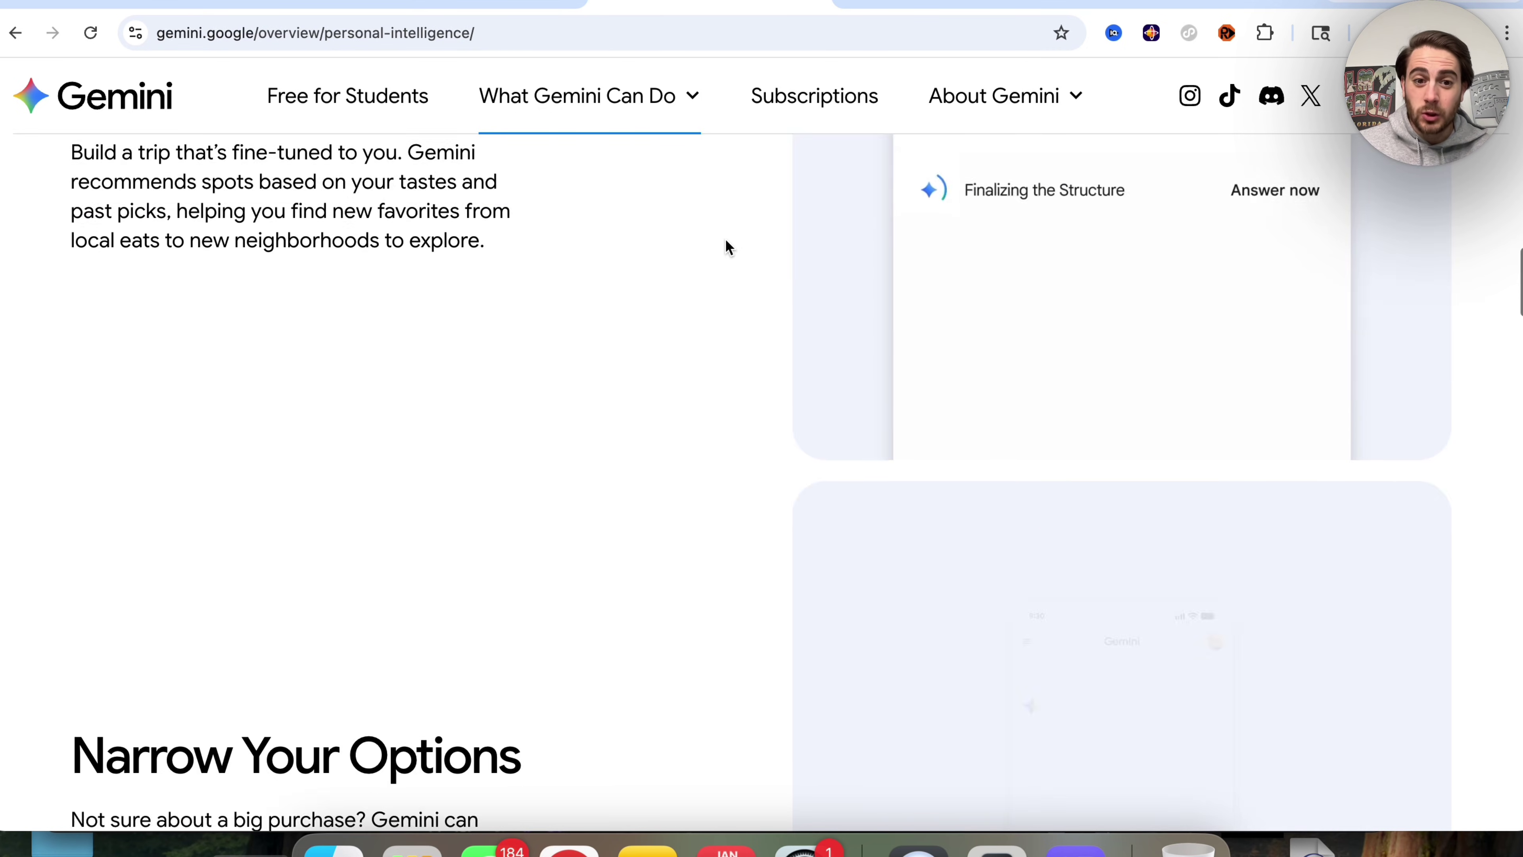
{"action": "scroll", "coordinate": [724, 247], "scroll_direction": "down", "scroll_amount": 7}
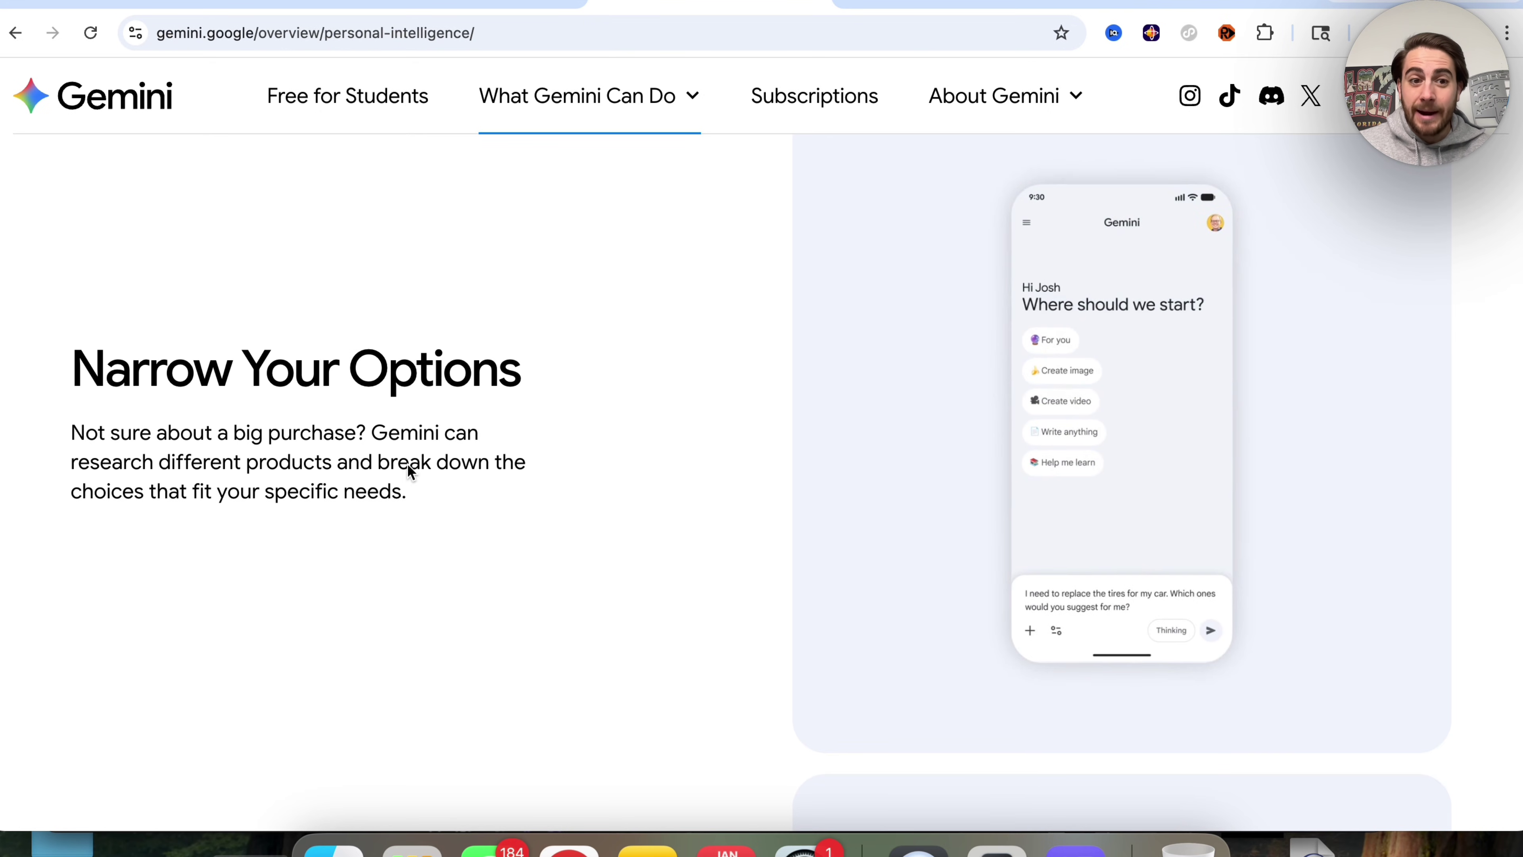
{"action": "scroll", "coordinate": [408, 463], "scroll_direction": "down", "scroll_amount": 20}
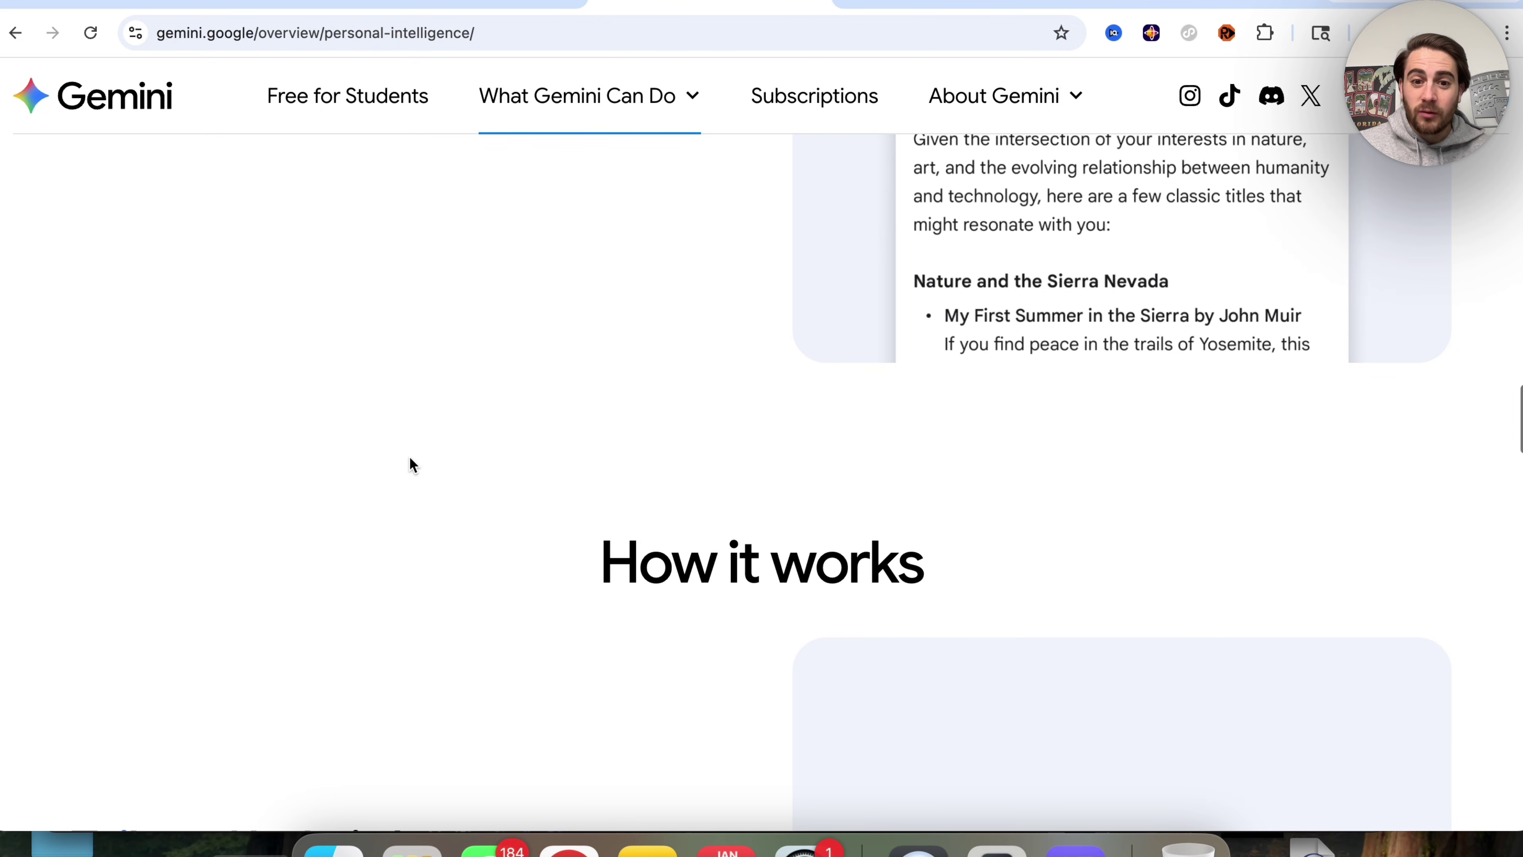
{"action": "scroll", "coordinate": [411, 468], "scroll_direction": "down", "scroll_amount": 9}
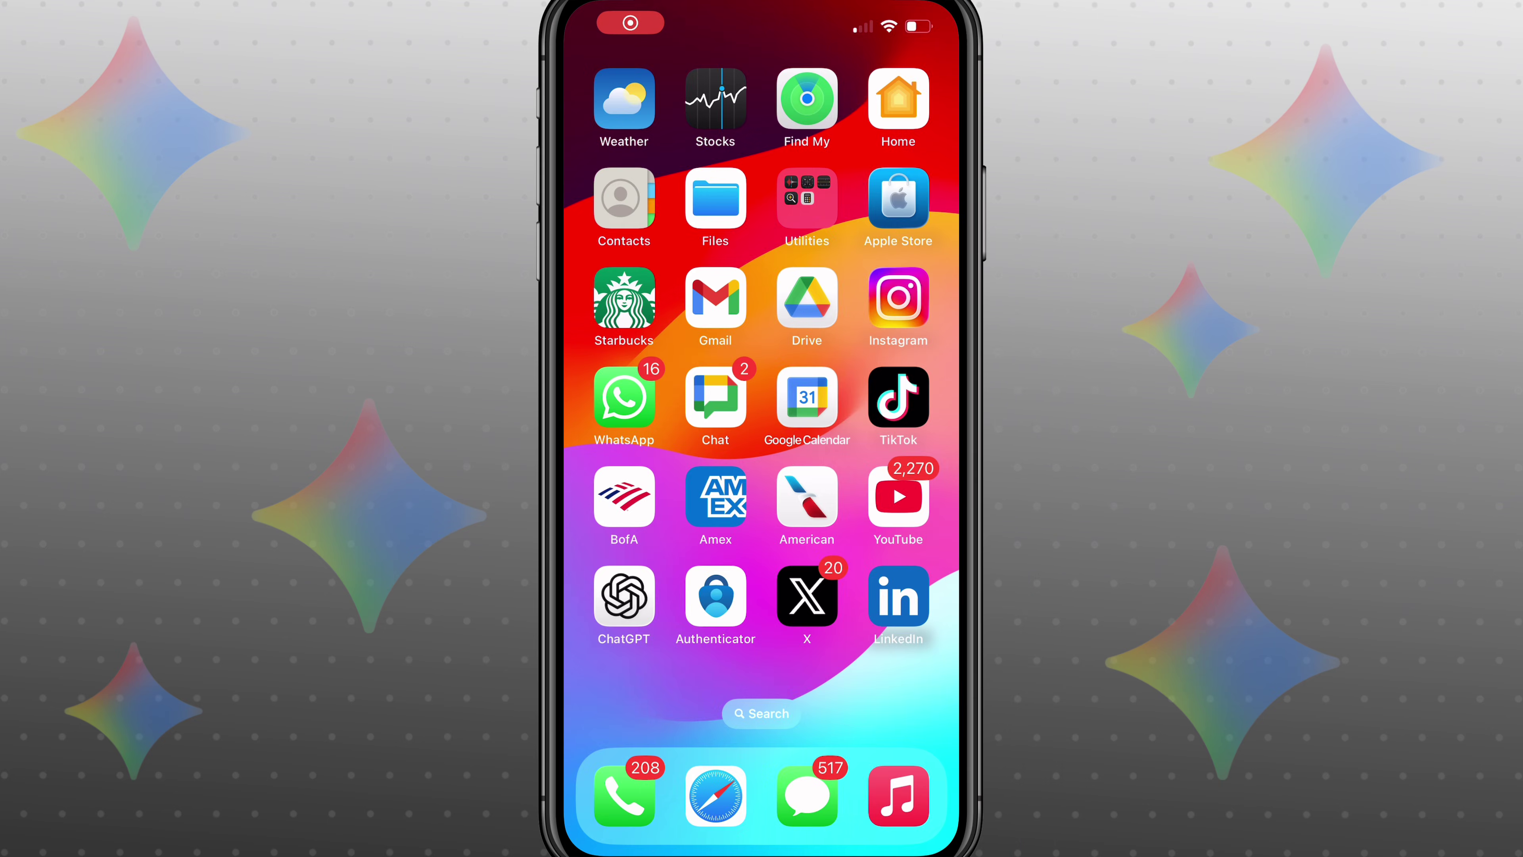
Launch the Gemini app from the phone's second home page and scroll to Personal Intelligence settings
{"action": "left_click_drag", "start_coordinate": [870, 420], "coordinate": [629, 420]}
{"action": "left_click", "coordinate": [899, 298]}
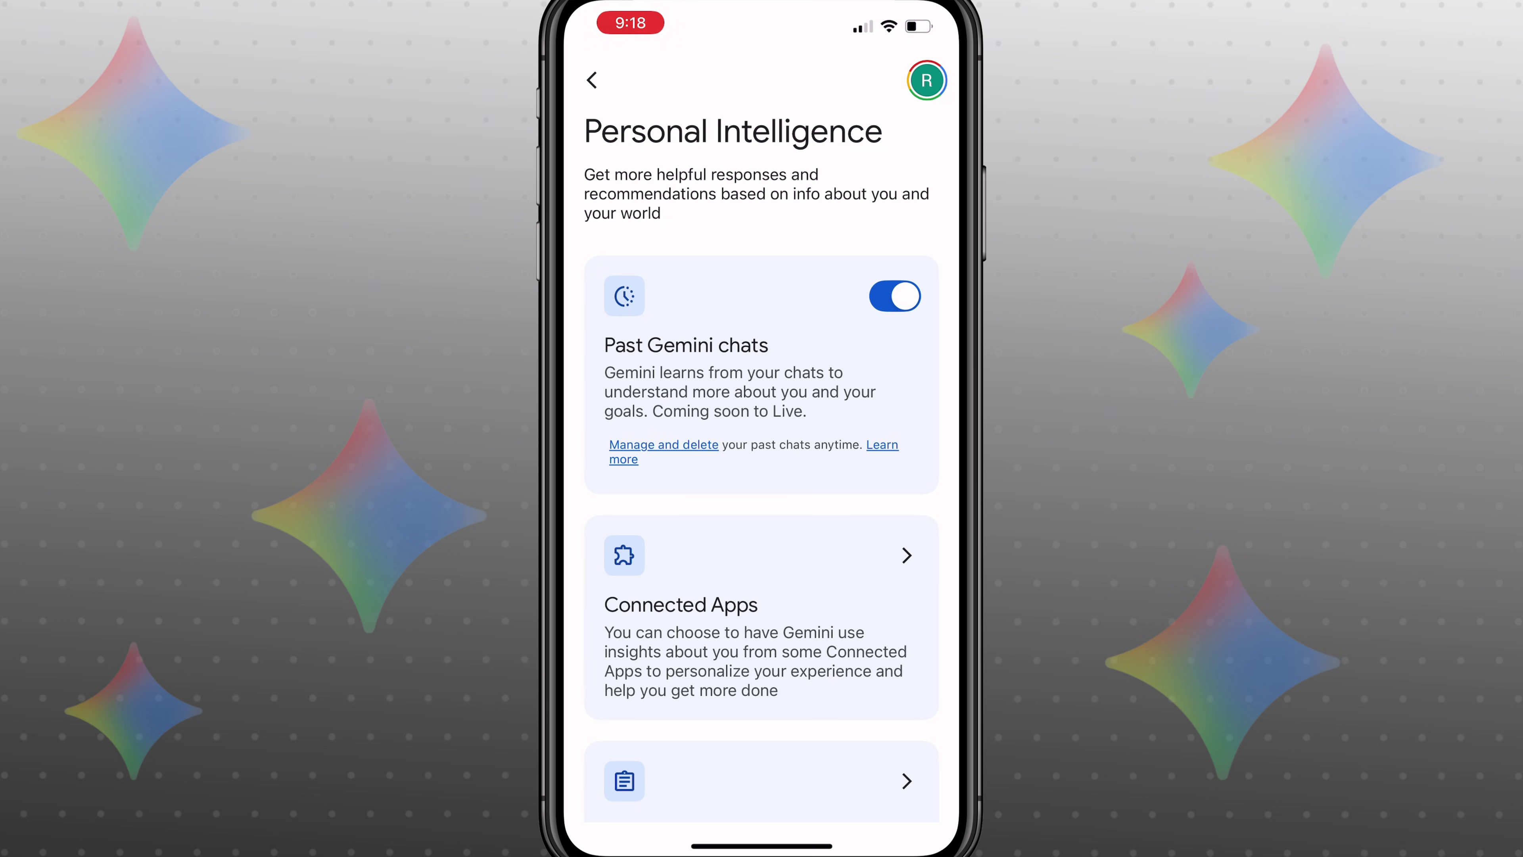
{"action": "scroll", "coordinate": [769, 467], "scroll_direction": "down", "scroll_amount": 2}
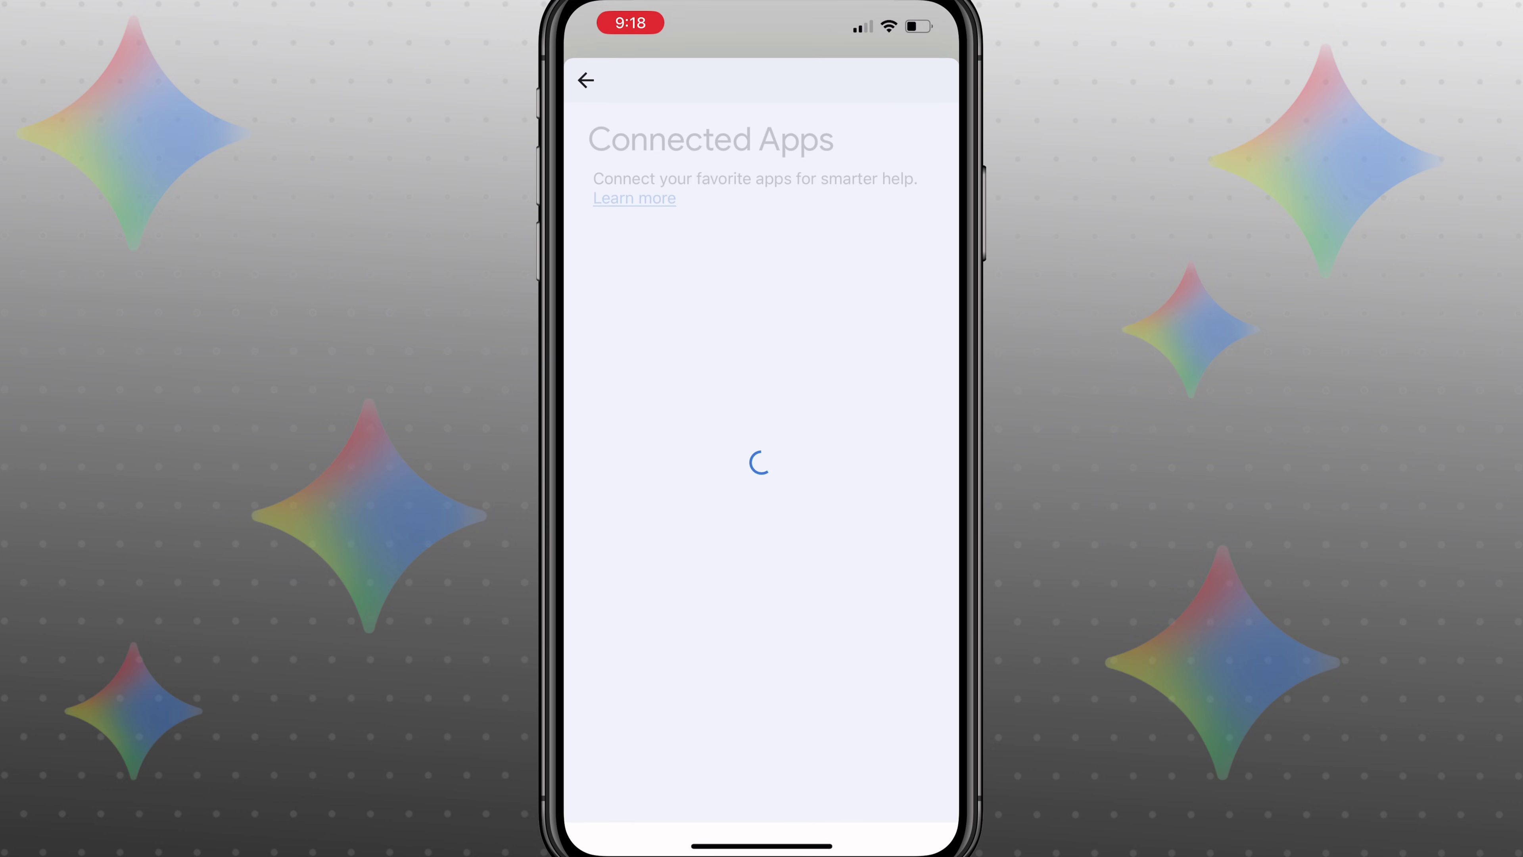
Browse the Connected Apps list and bring up the 'Connect to Spotify?' dialog before returning
{"action": "scroll", "coordinate": [762, 462], "scroll_direction": "down", "scroll_amount": 3}
{"action": "scroll", "coordinate": [762, 465], "scroll_direction": "down", "scroll_amount": 3}
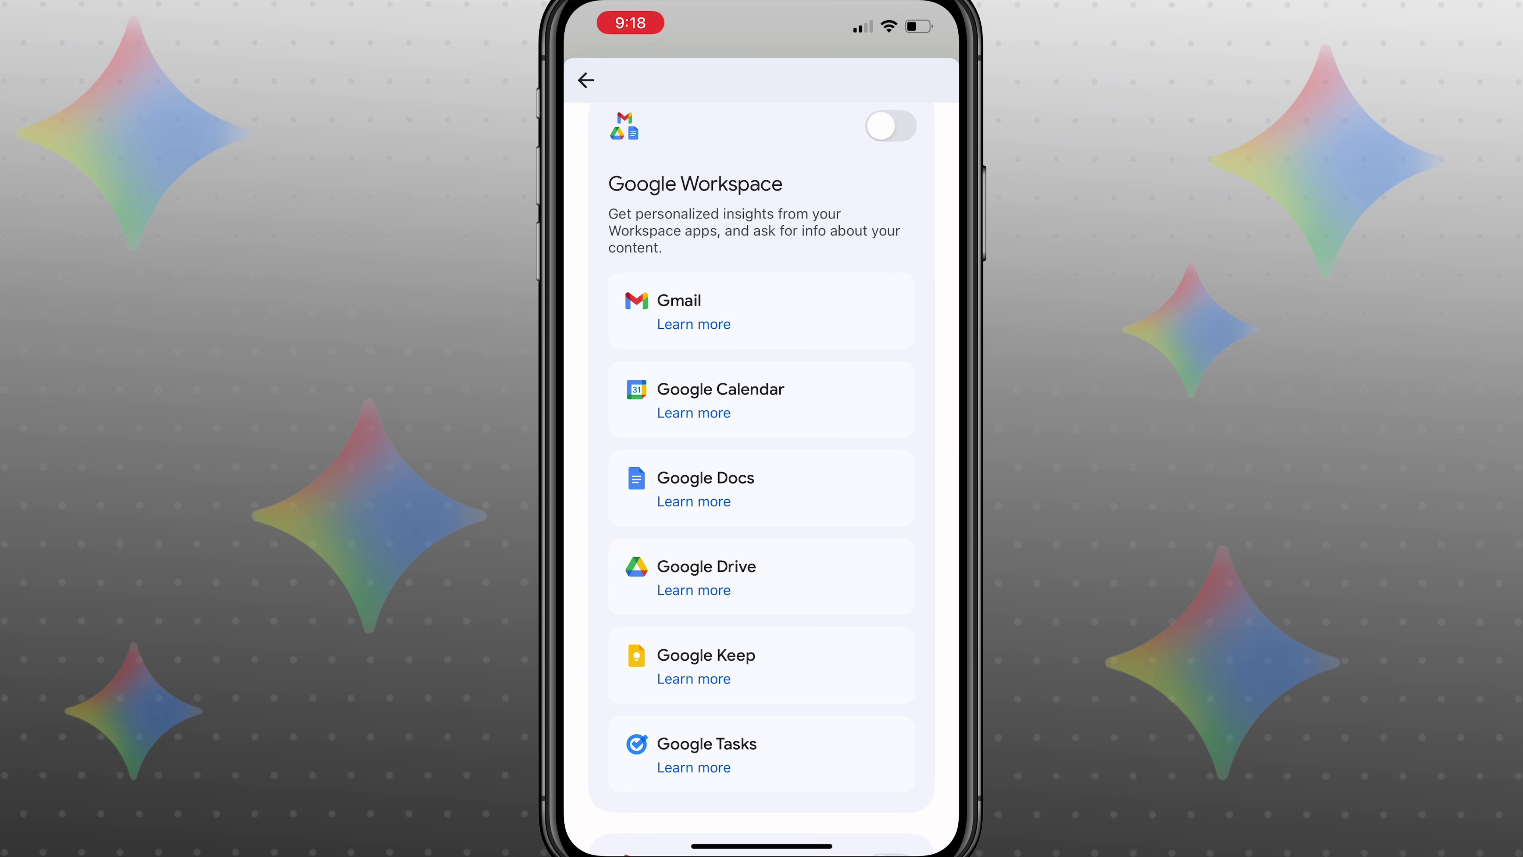
{"action": "scroll", "coordinate": [762, 465], "scroll_direction": "down", "scroll_amount": 8}
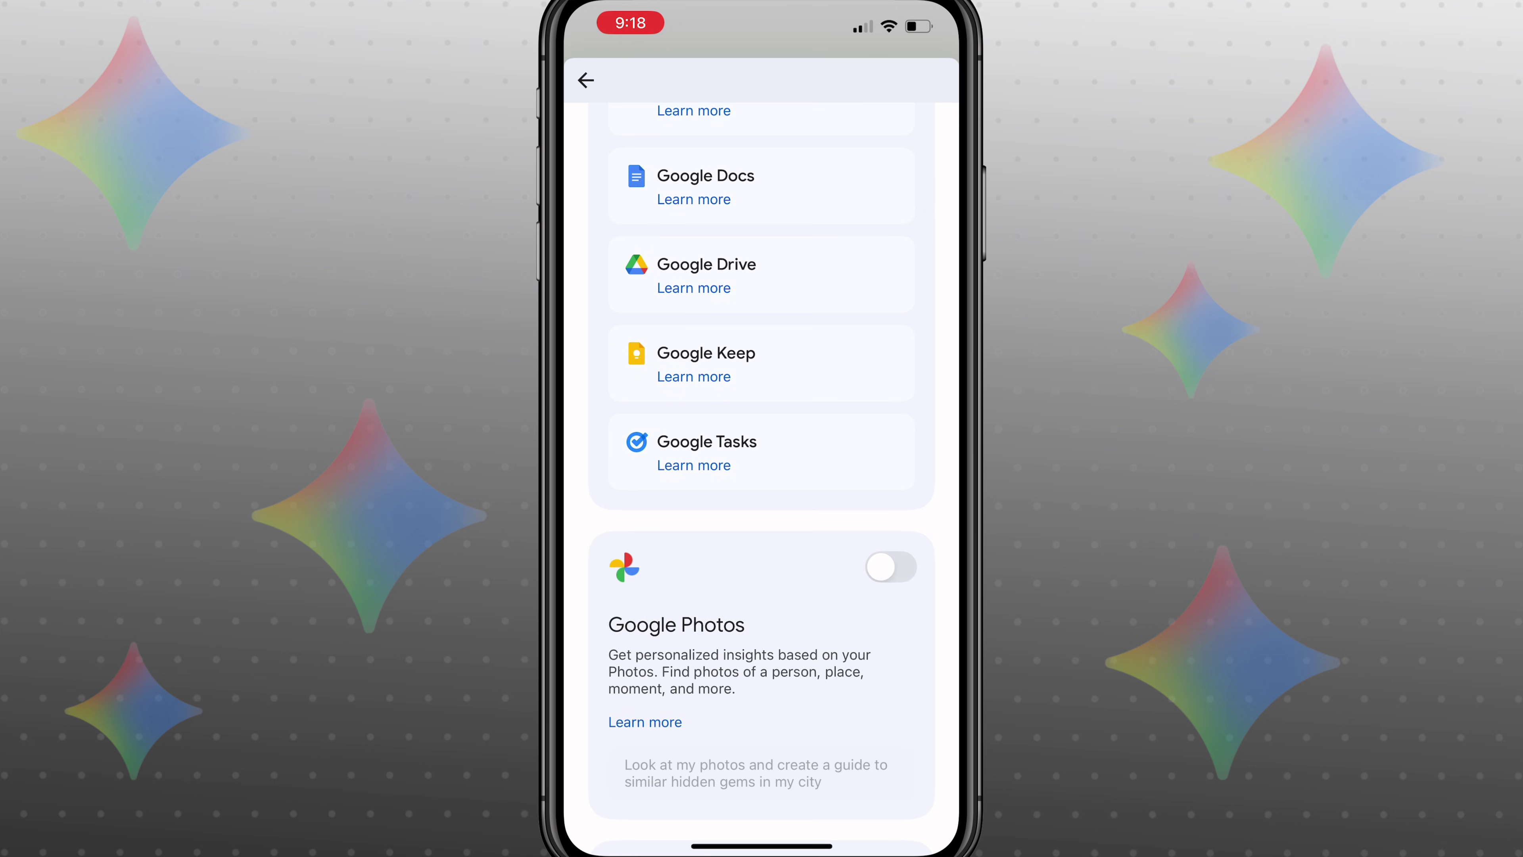
{"action": "scroll", "coordinate": [762, 466], "scroll_direction": "down", "scroll_amount": 8}
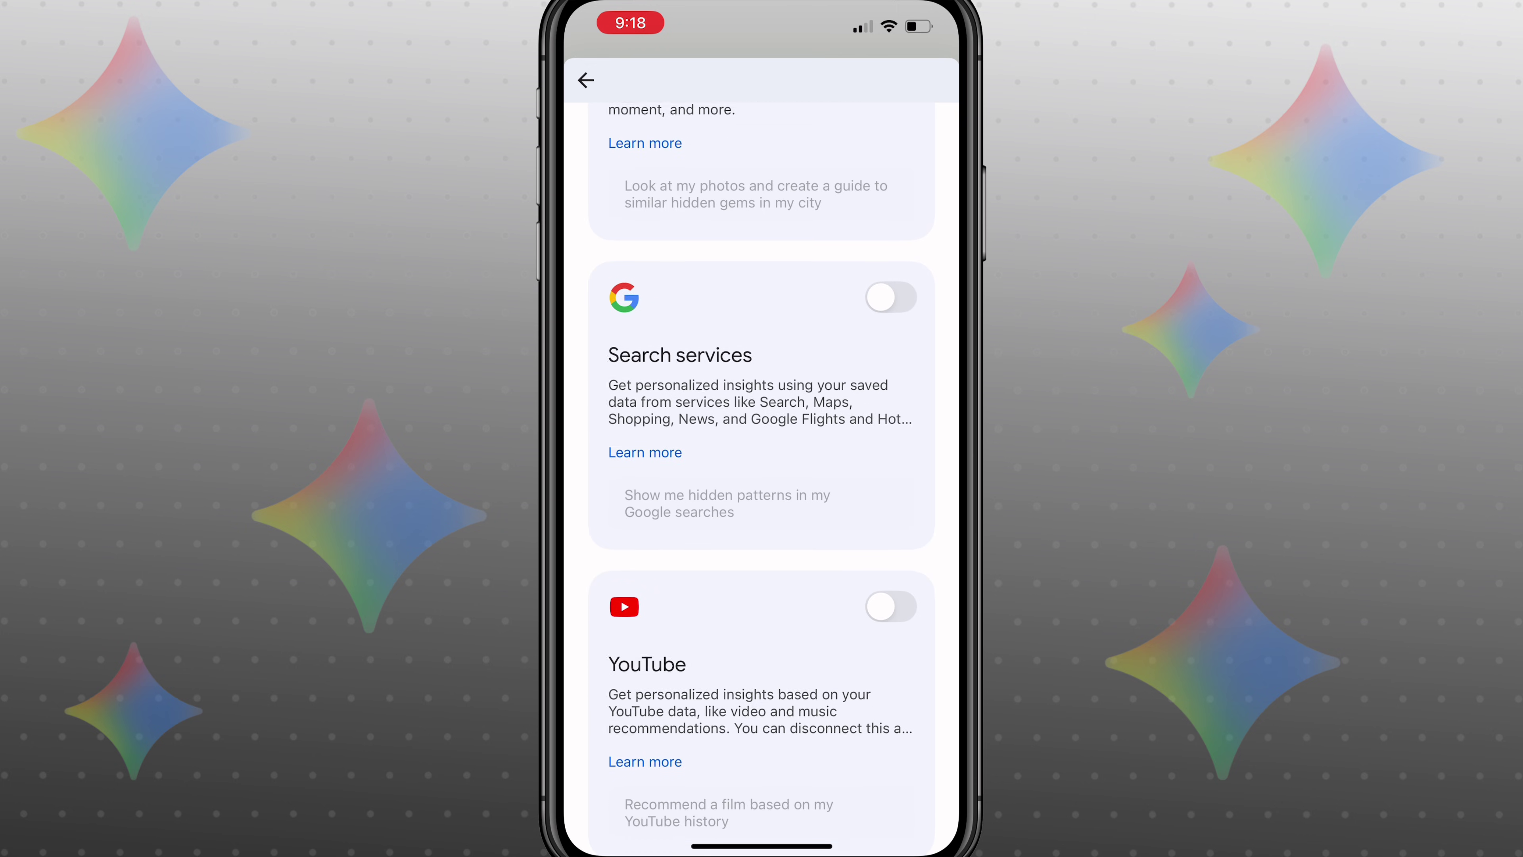
{"action": "scroll", "coordinate": [761, 466], "scroll_direction": "down", "scroll_amount": 7}
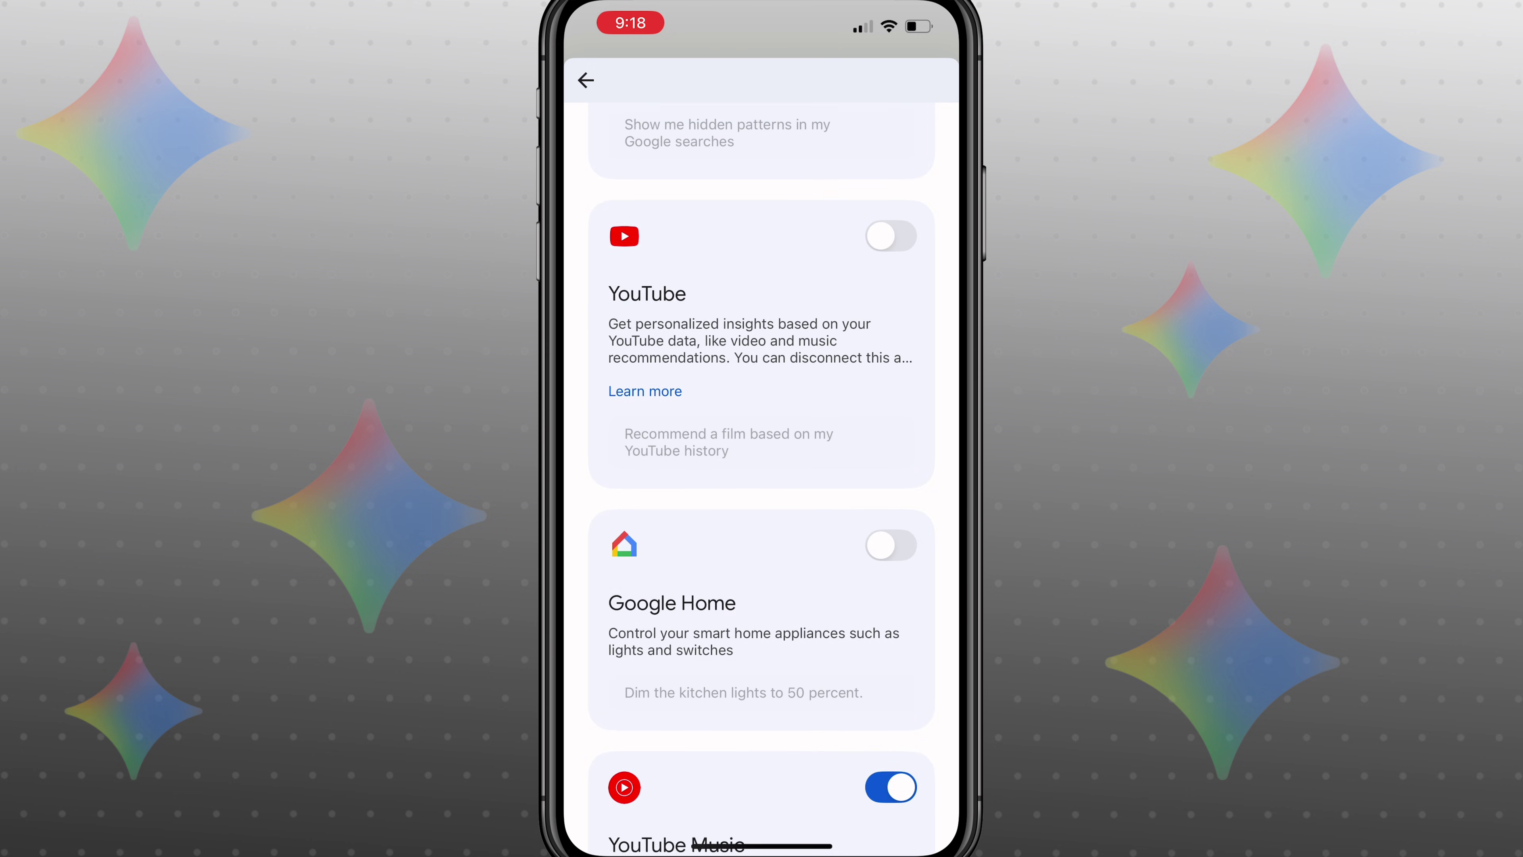
{"action": "scroll", "coordinate": [762, 466], "scroll_direction": "down", "scroll_amount": 9}
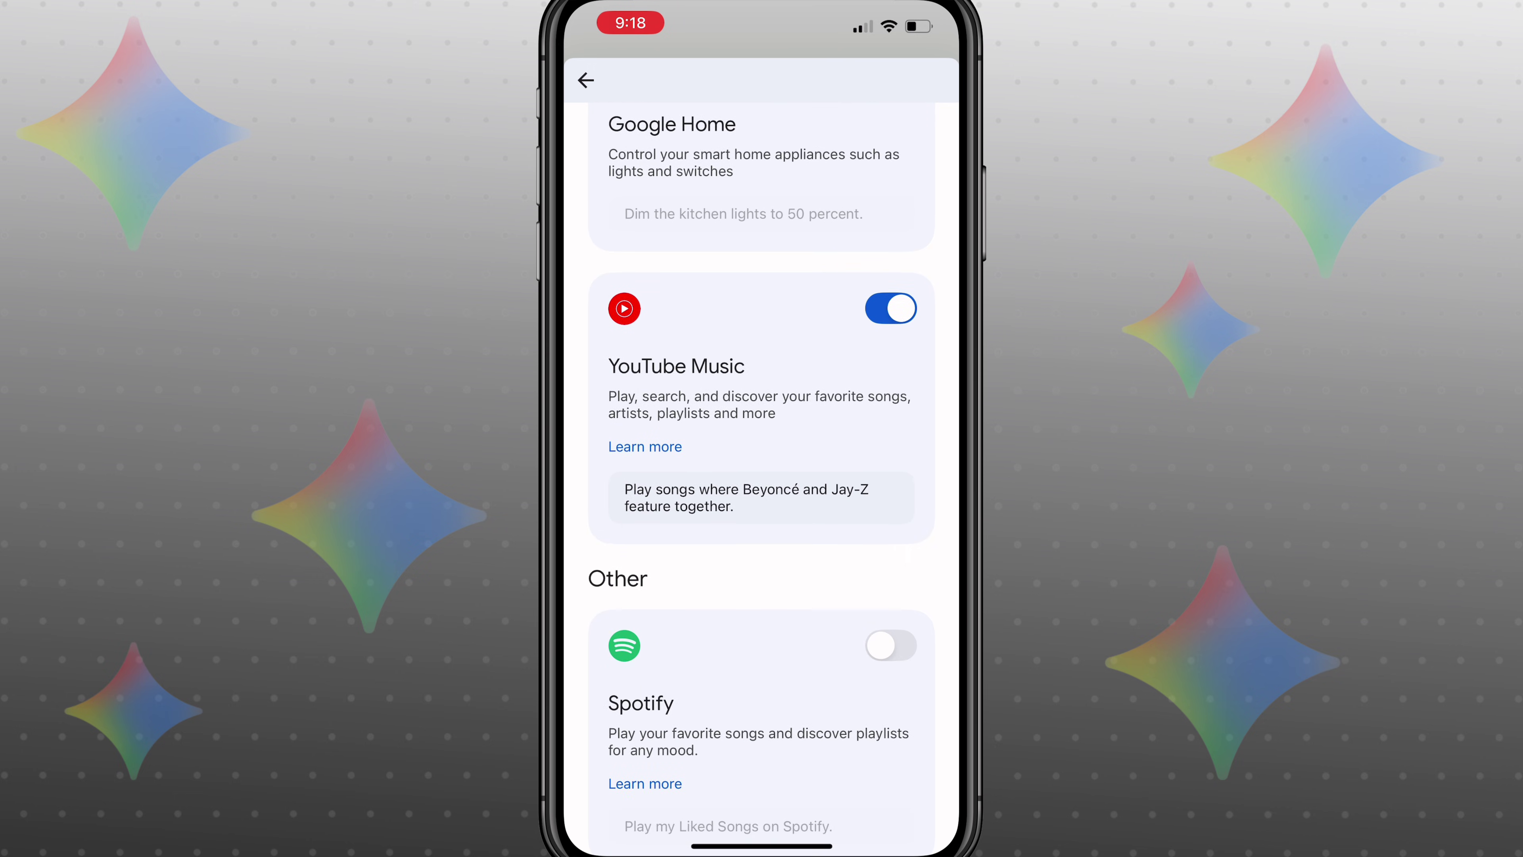
{"action": "scroll", "coordinate": [762, 466], "scroll_direction": "down", "scroll_amount": 6}
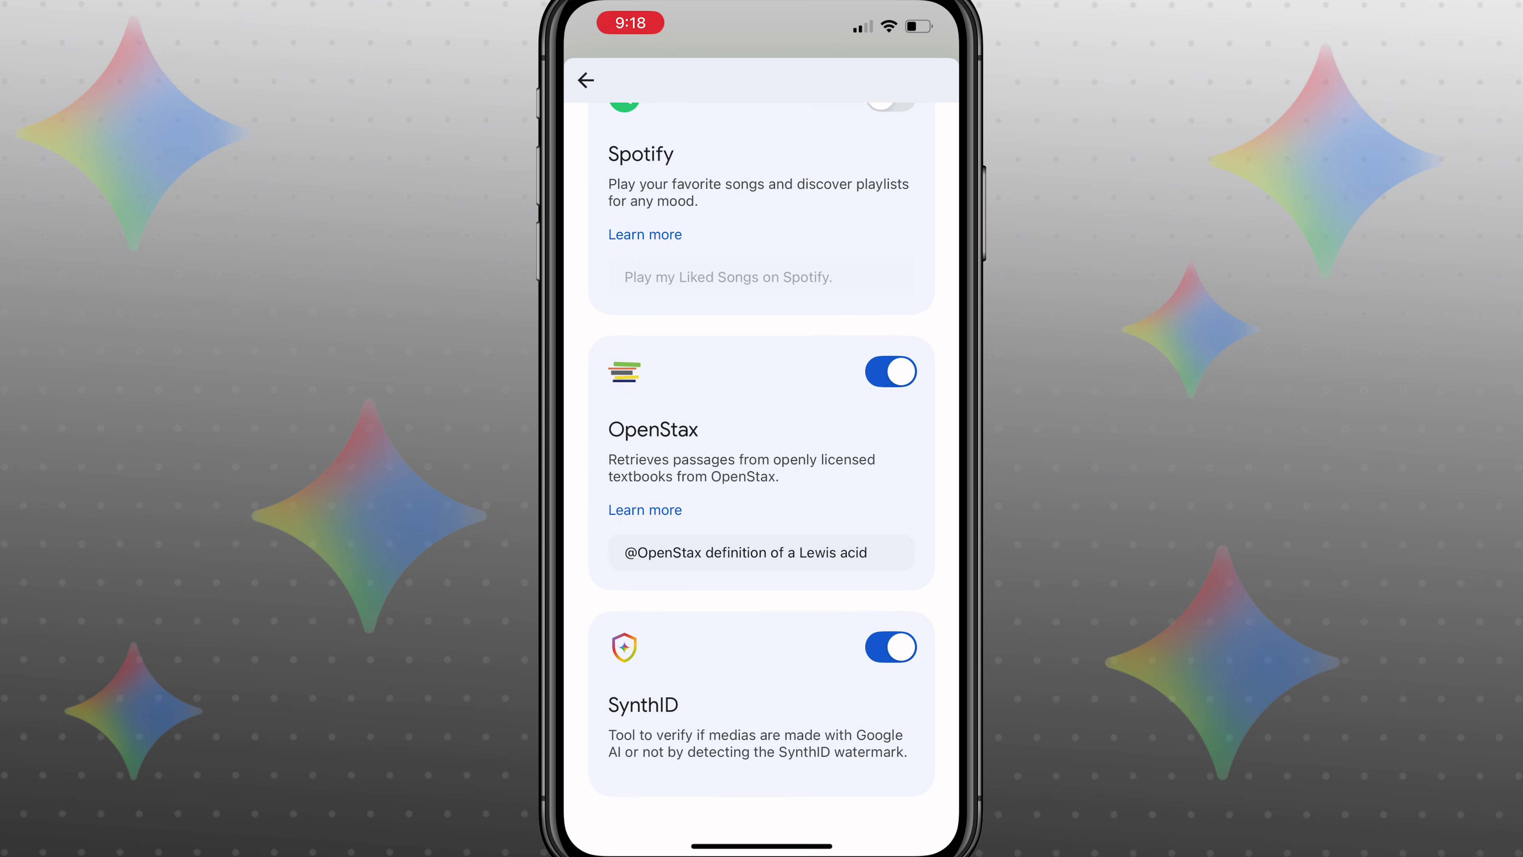
{"action": "scroll", "coordinate": [761, 466], "scroll_direction": "up", "scroll_amount": 3}
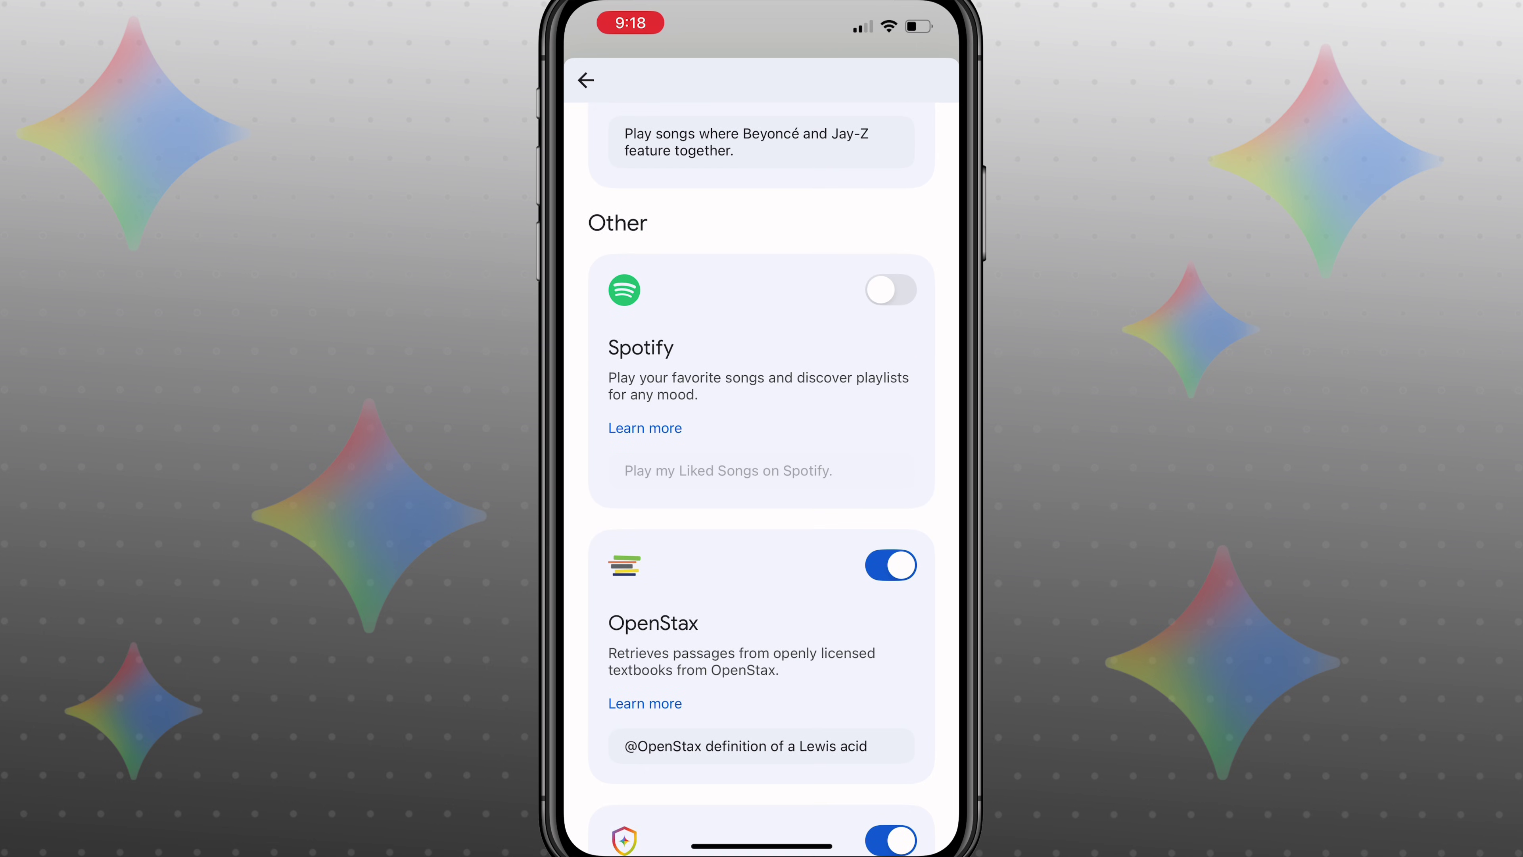
{"action": "left_click", "coordinate": [891, 290]}
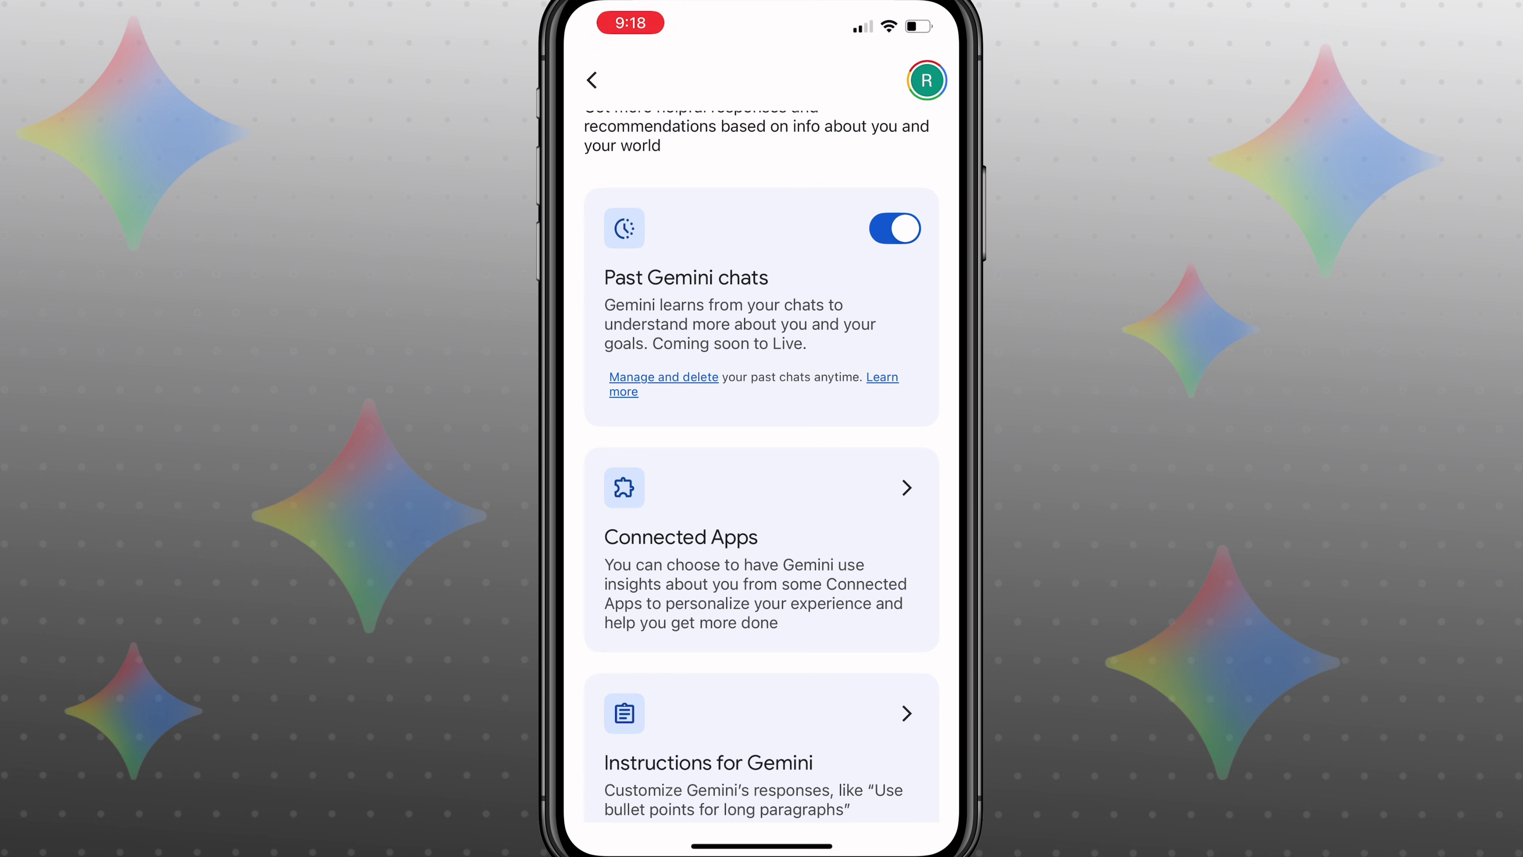
{"action": "scroll", "coordinate": [762, 466], "scroll_direction": "down", "scroll_amount": 2}
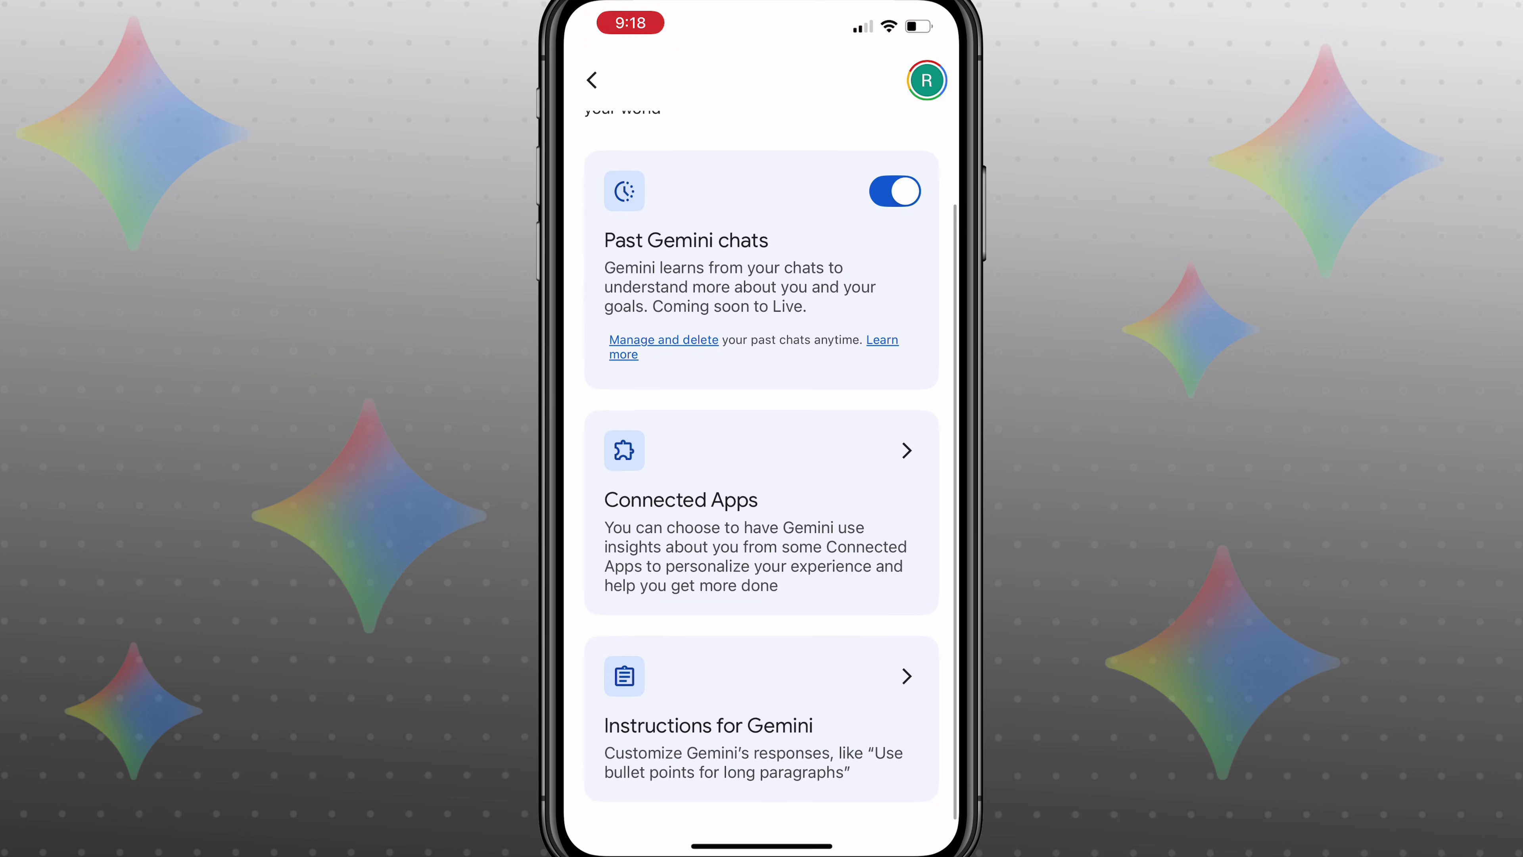
View the saved Instructions for Gemini, return to the chat home, and glance over the Tools menu
{"action": "left_click", "coordinate": [761, 717]}
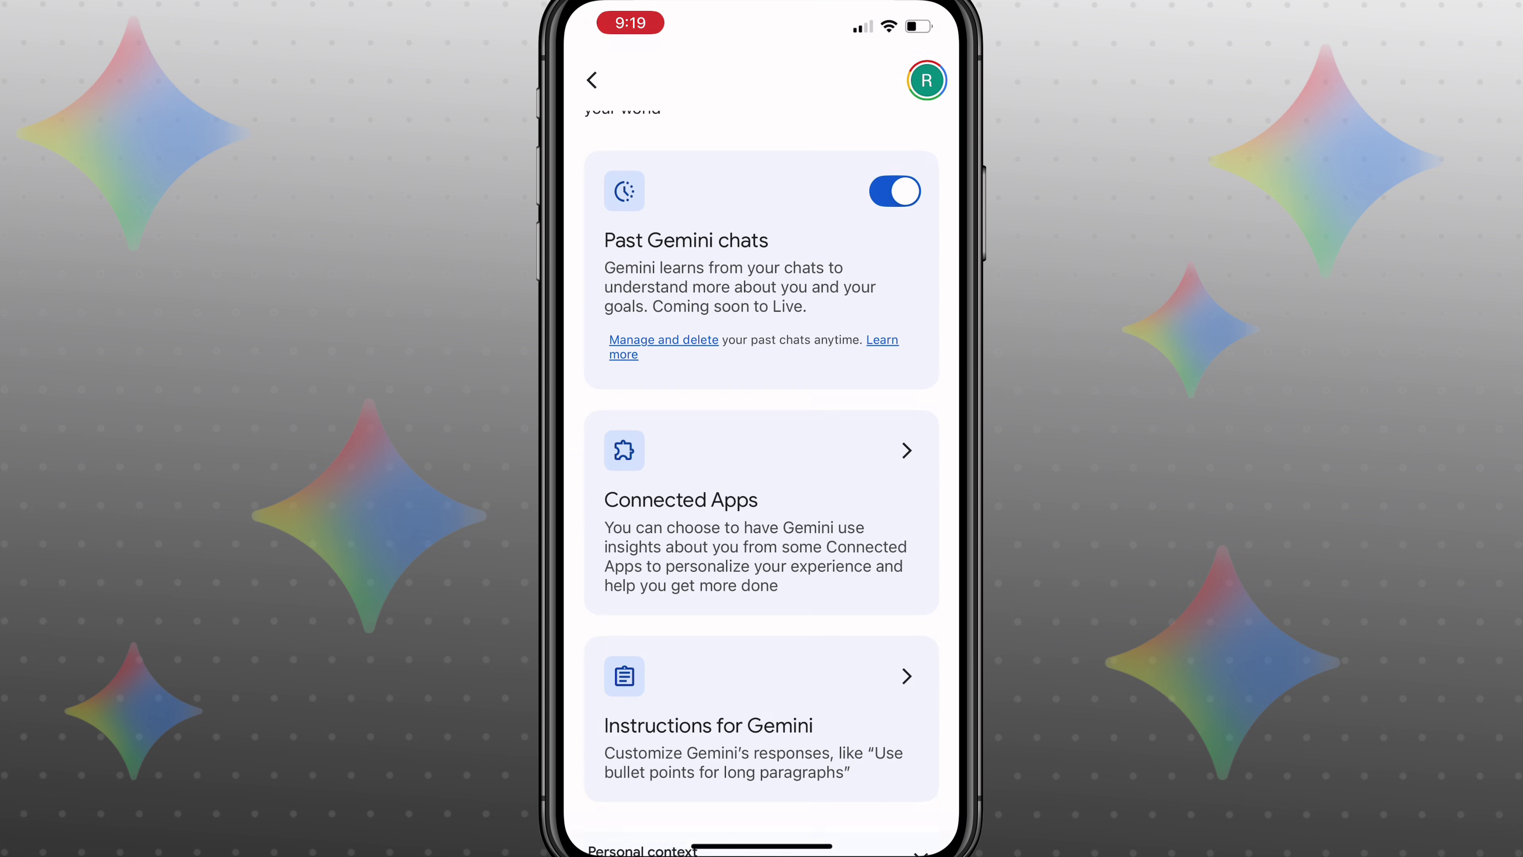
{"action": "scroll", "coordinate": [762, 420], "scroll_direction": "up", "scroll_amount": 3}
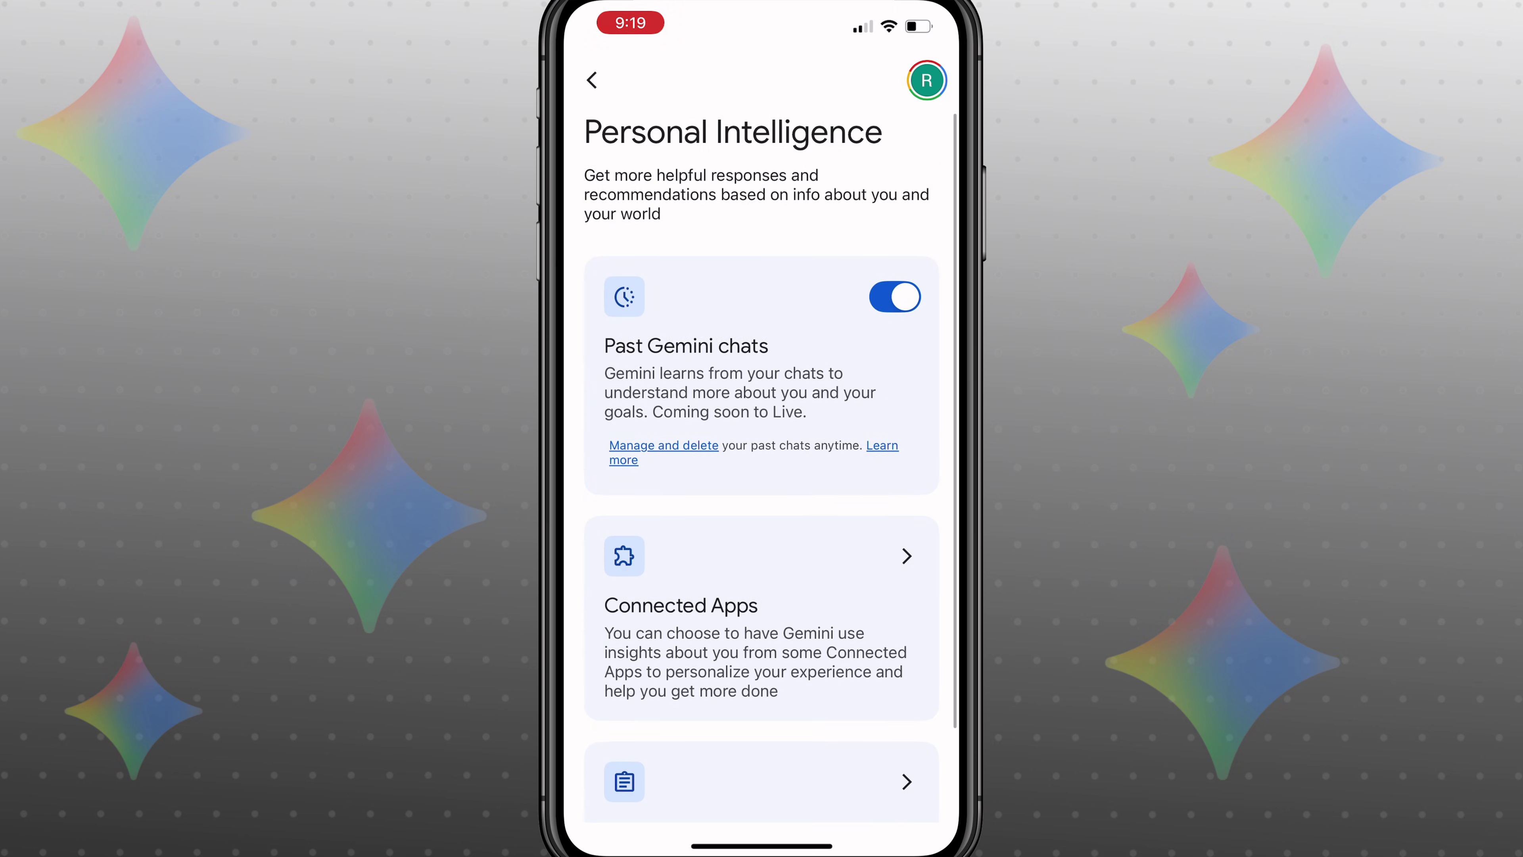
{"action": "left_click", "coordinate": [591, 79]}
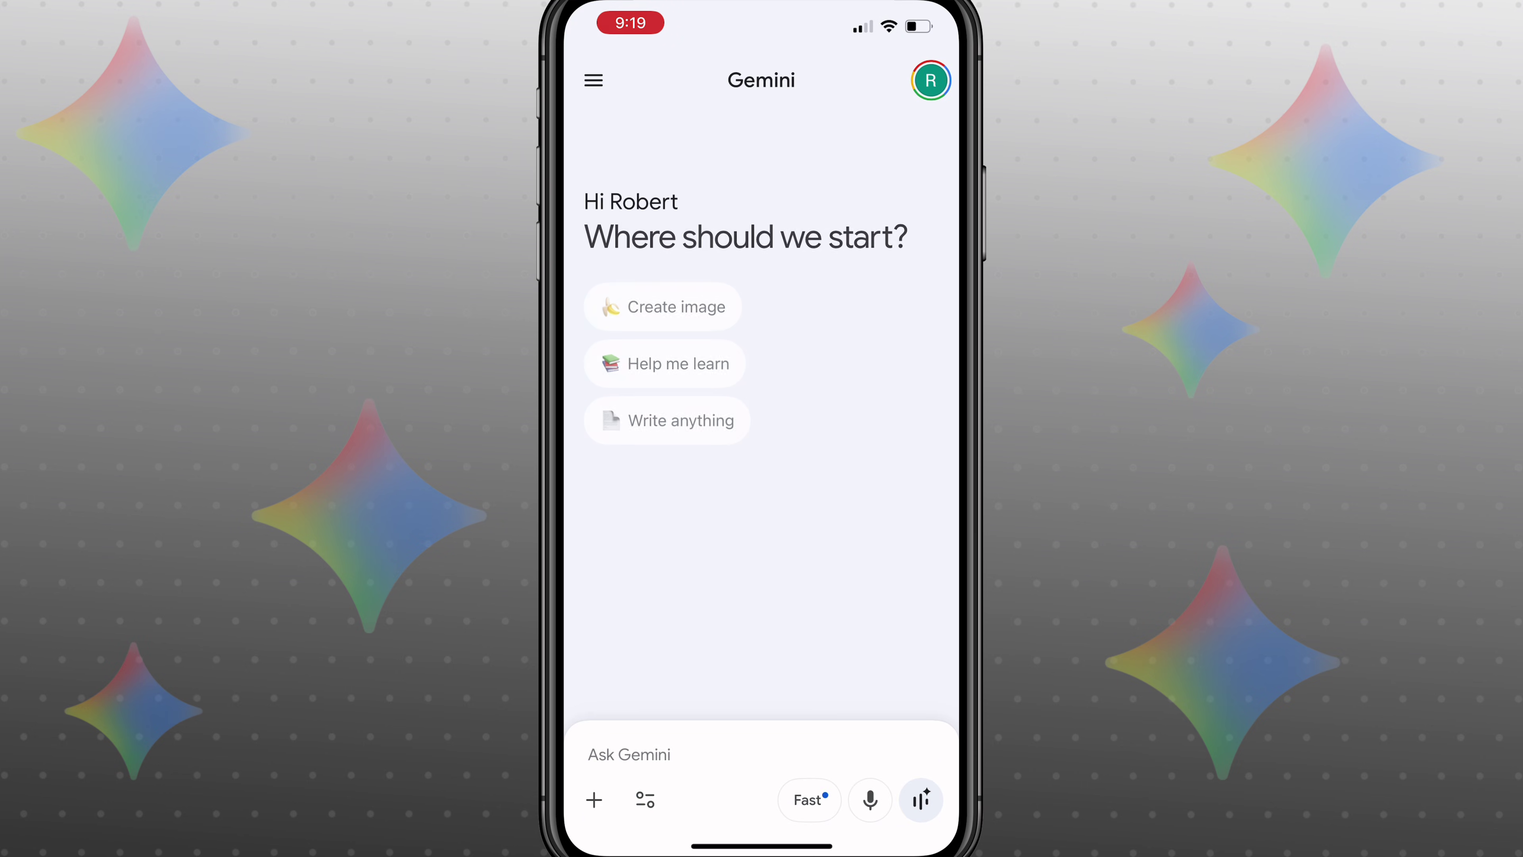
{"action": "left_click", "coordinate": [644, 800]}
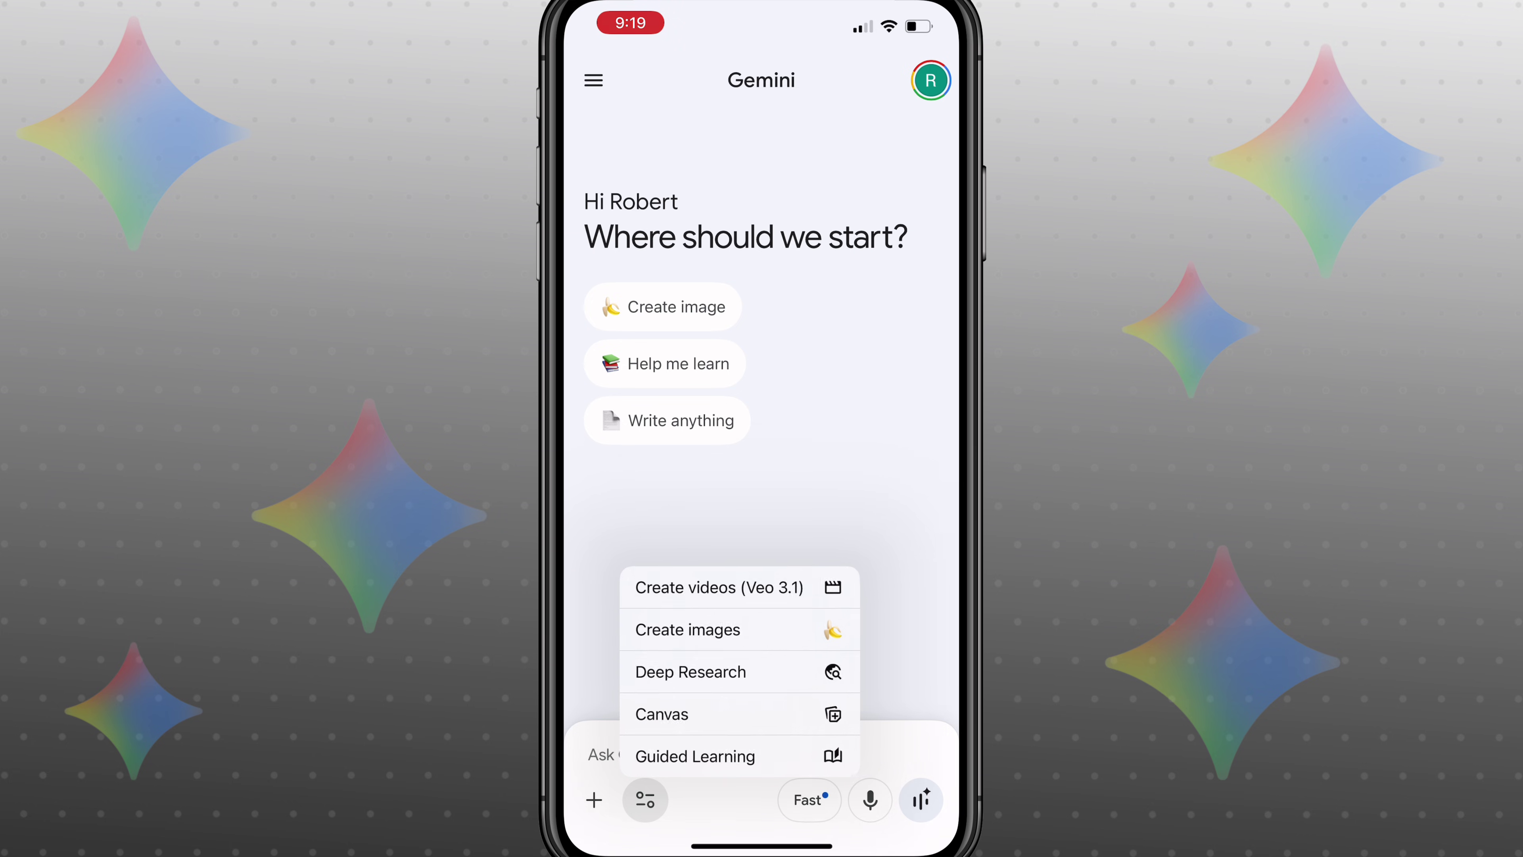
{"action": "key", "text": "Escape"}
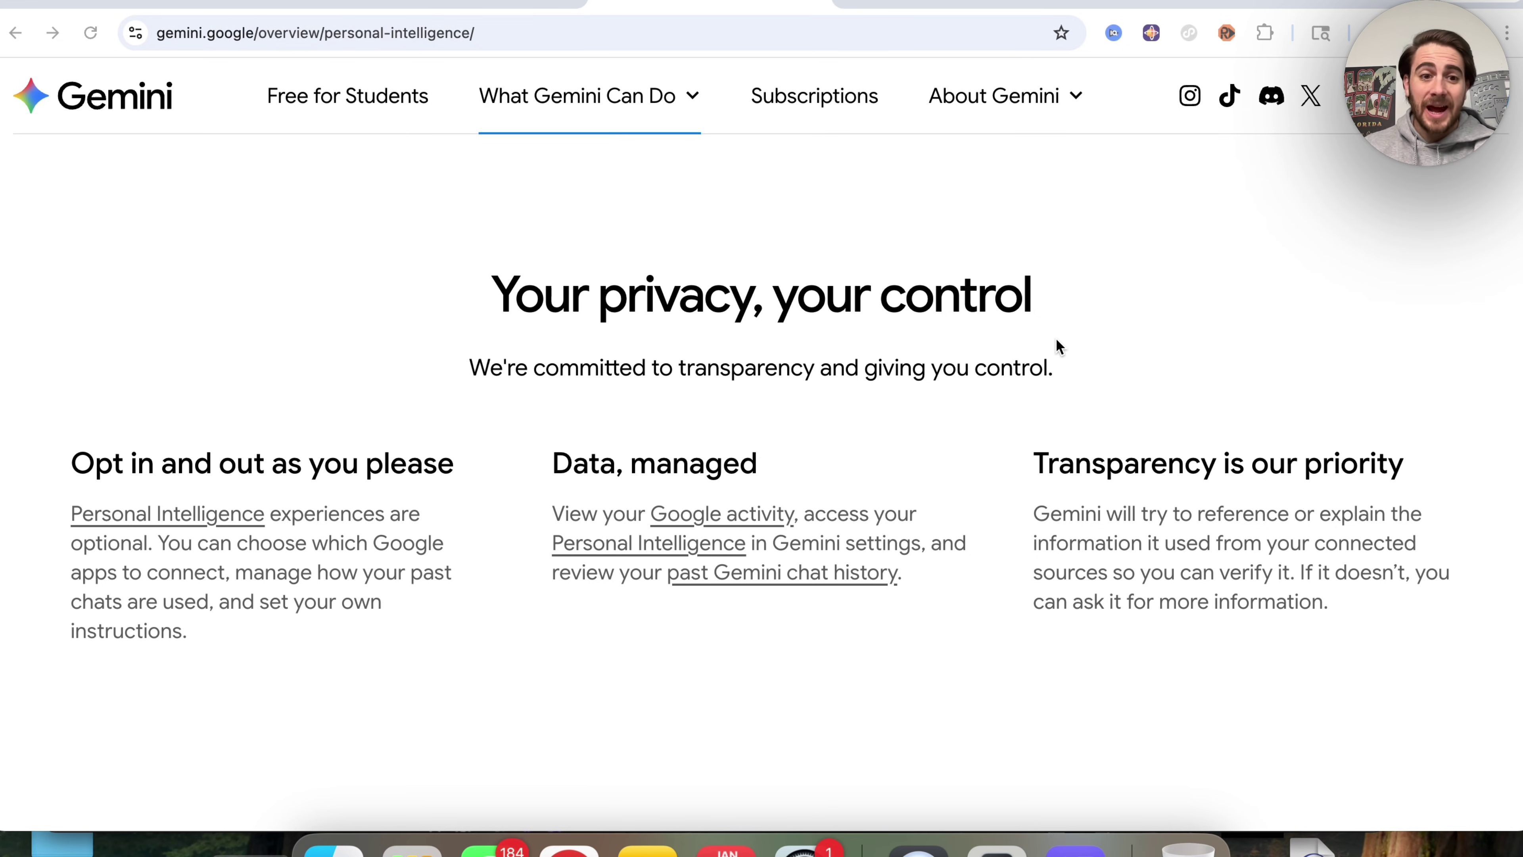
{"action": "triple_click", "coordinate": [390, 461]}
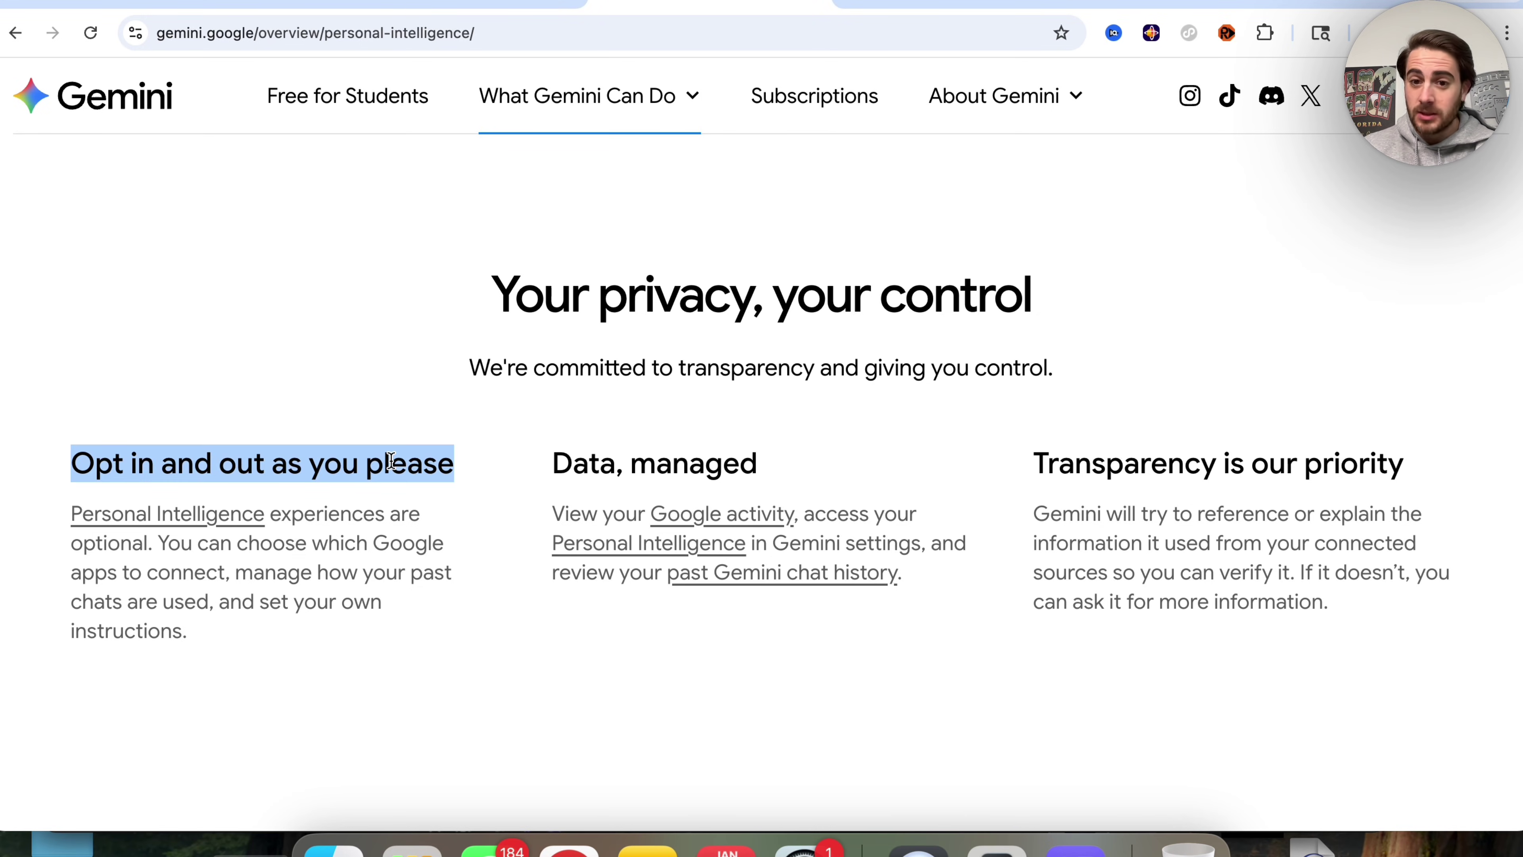
{"action": "triple_click", "coordinate": [578, 462]}
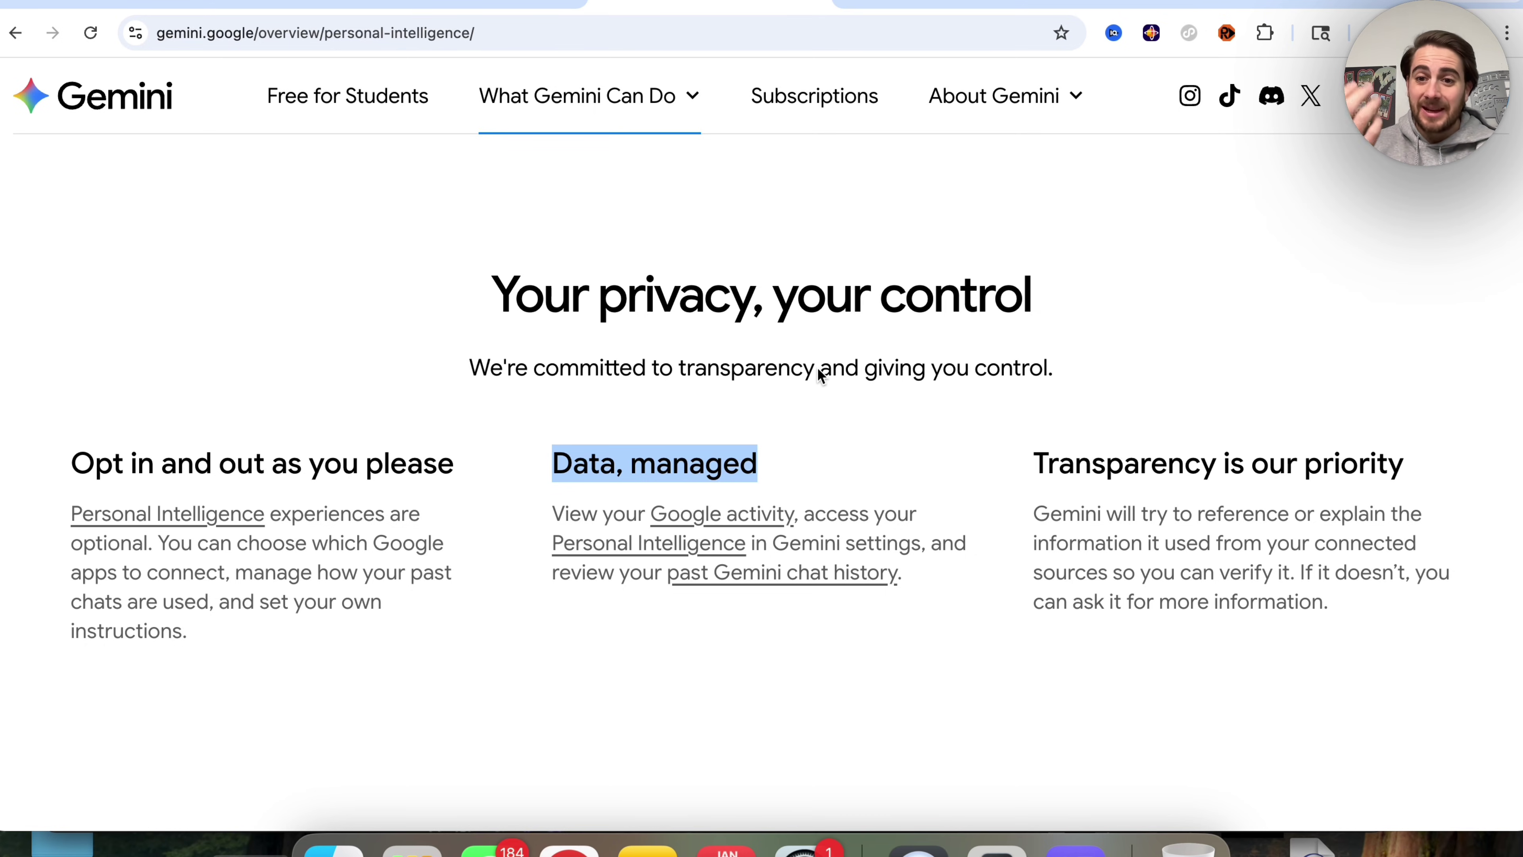
{"action": "left_click_drag", "start_coordinate": [1033, 467], "coordinate": [1316, 468]}
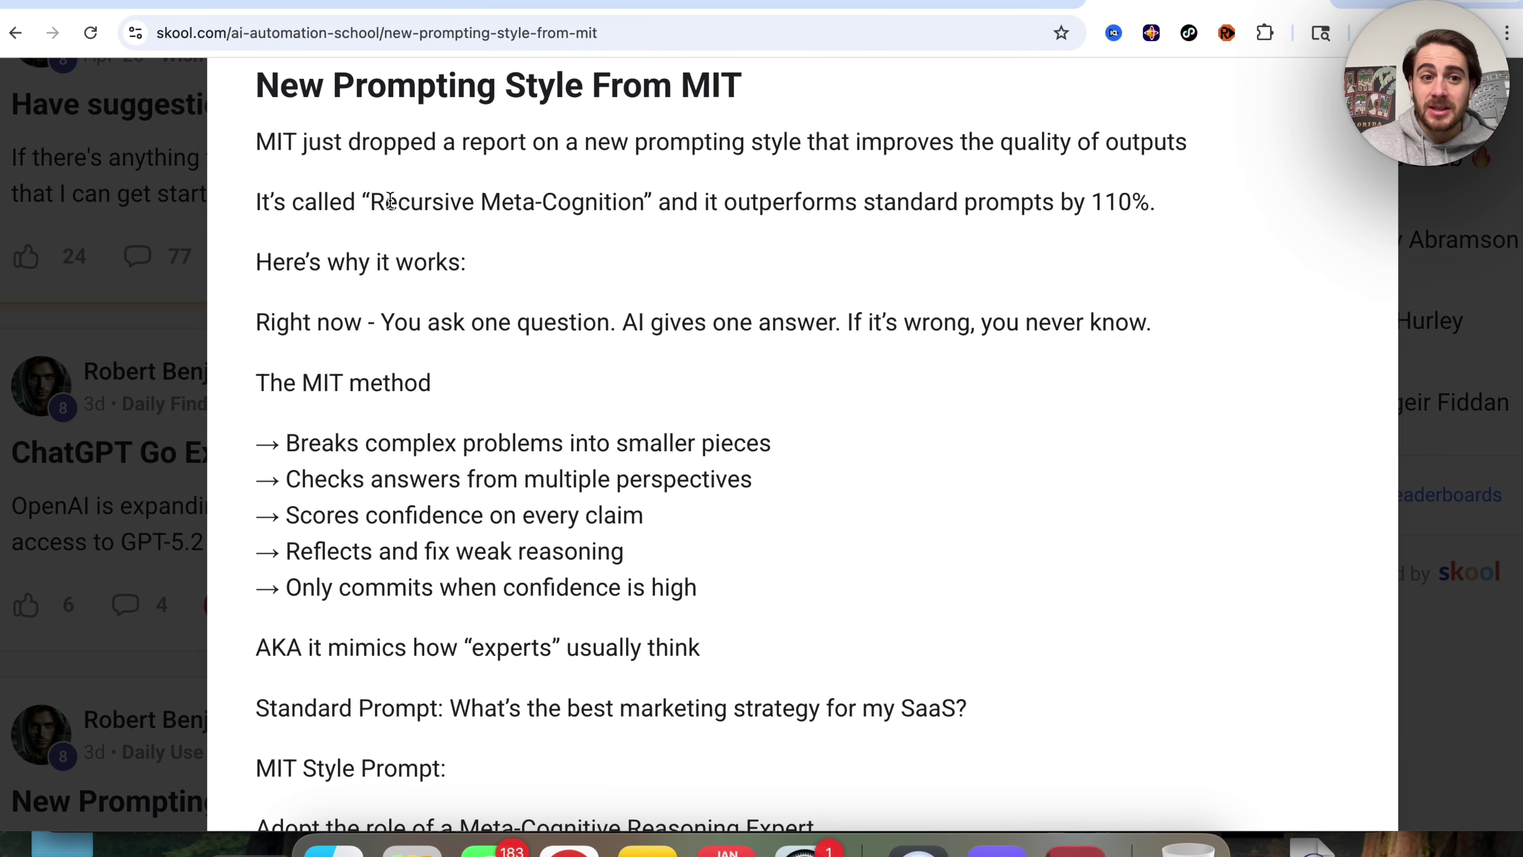
{"action": "left_click_drag", "start_coordinate": [370, 202], "coordinate": [654, 211]}
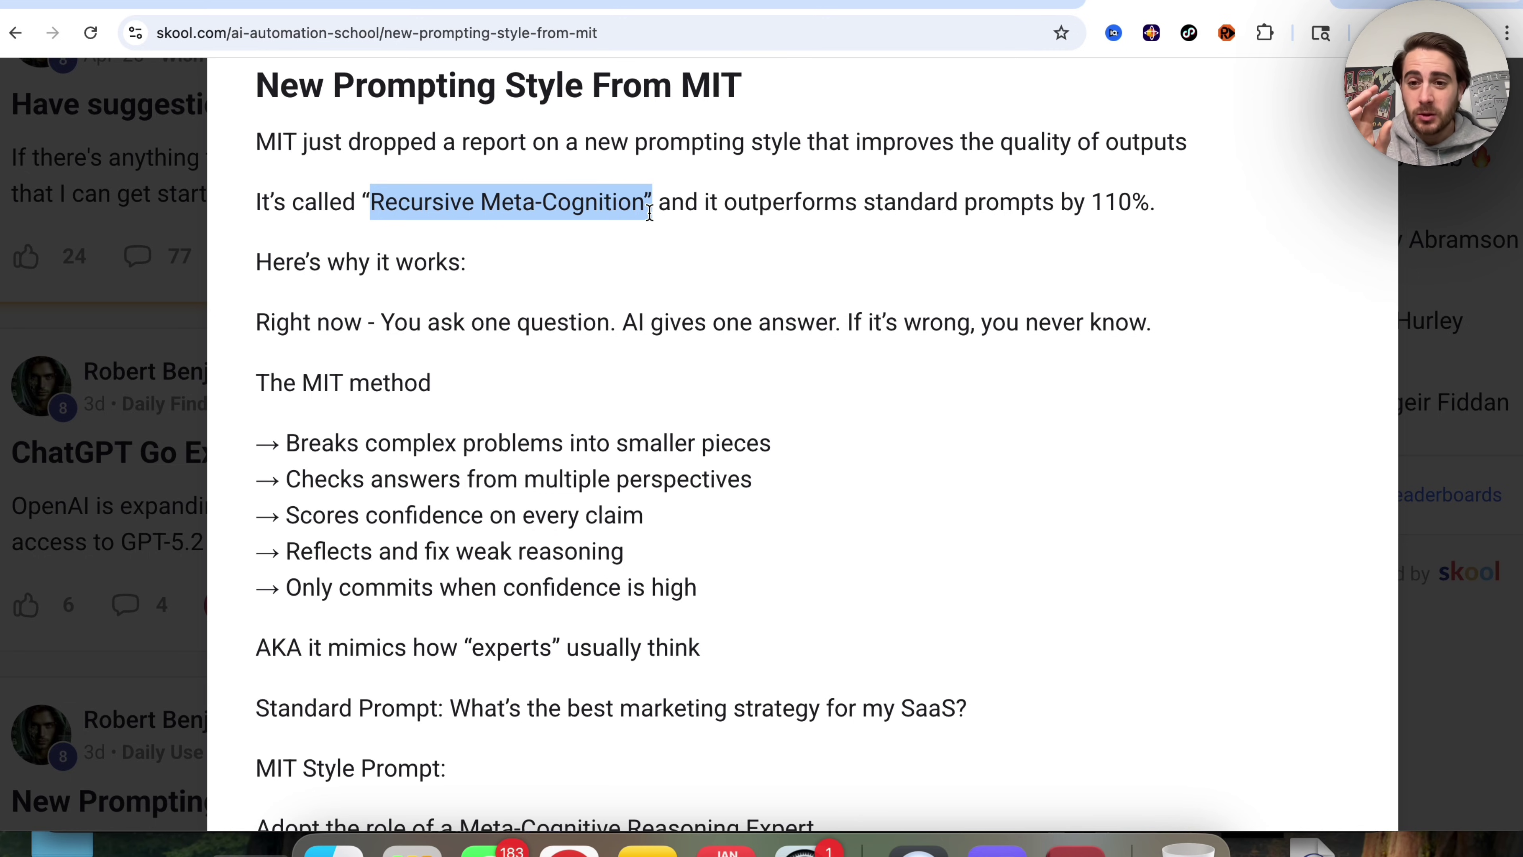
{"action": "scroll", "coordinate": [503, 522], "scroll_direction": "down", "scroll_amount": 1}
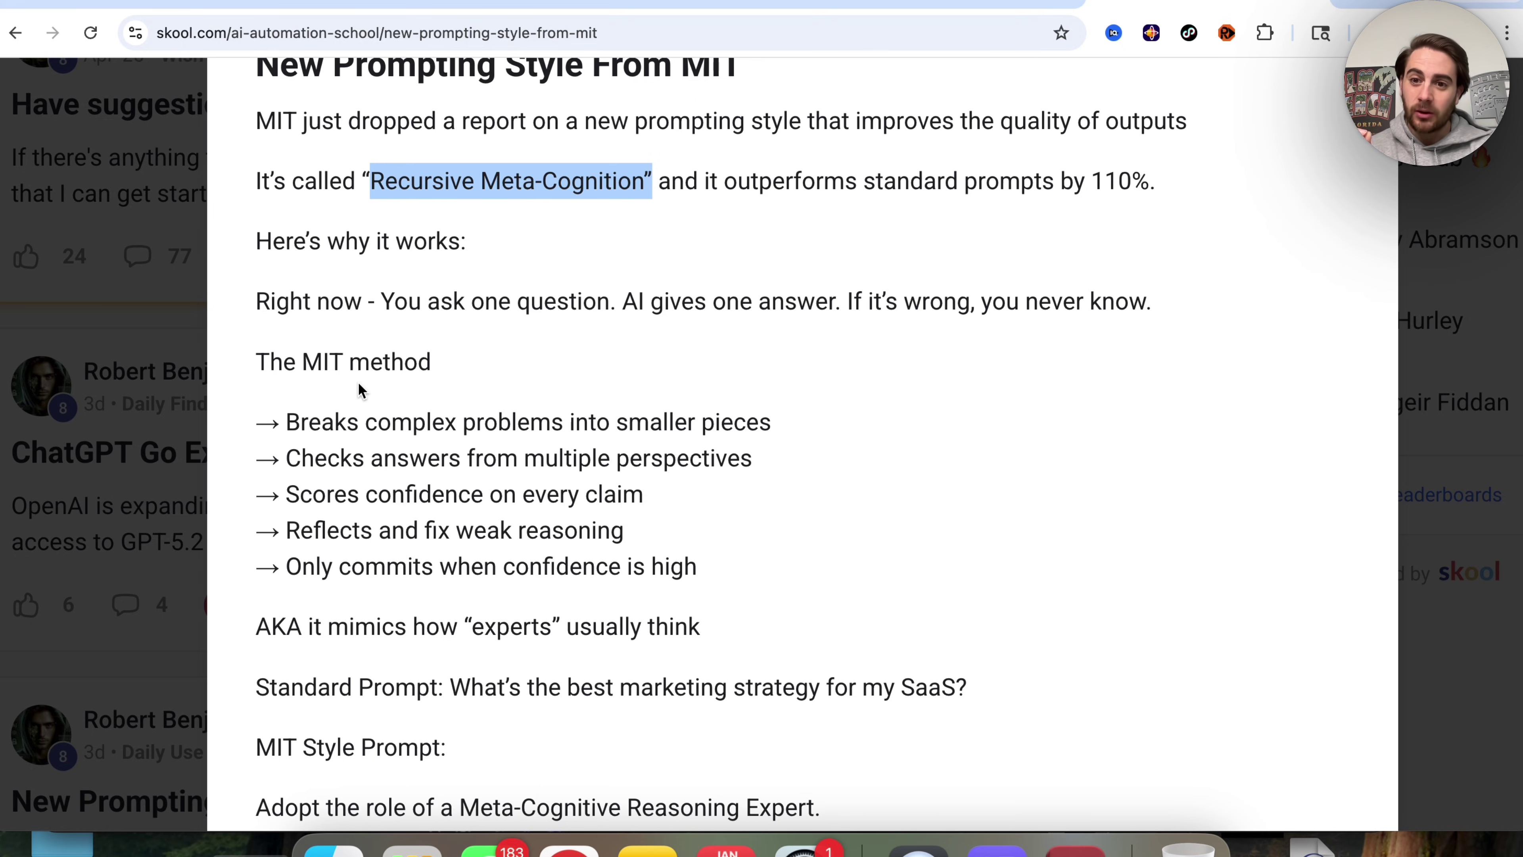
{"action": "triple_click", "coordinate": [397, 414]}
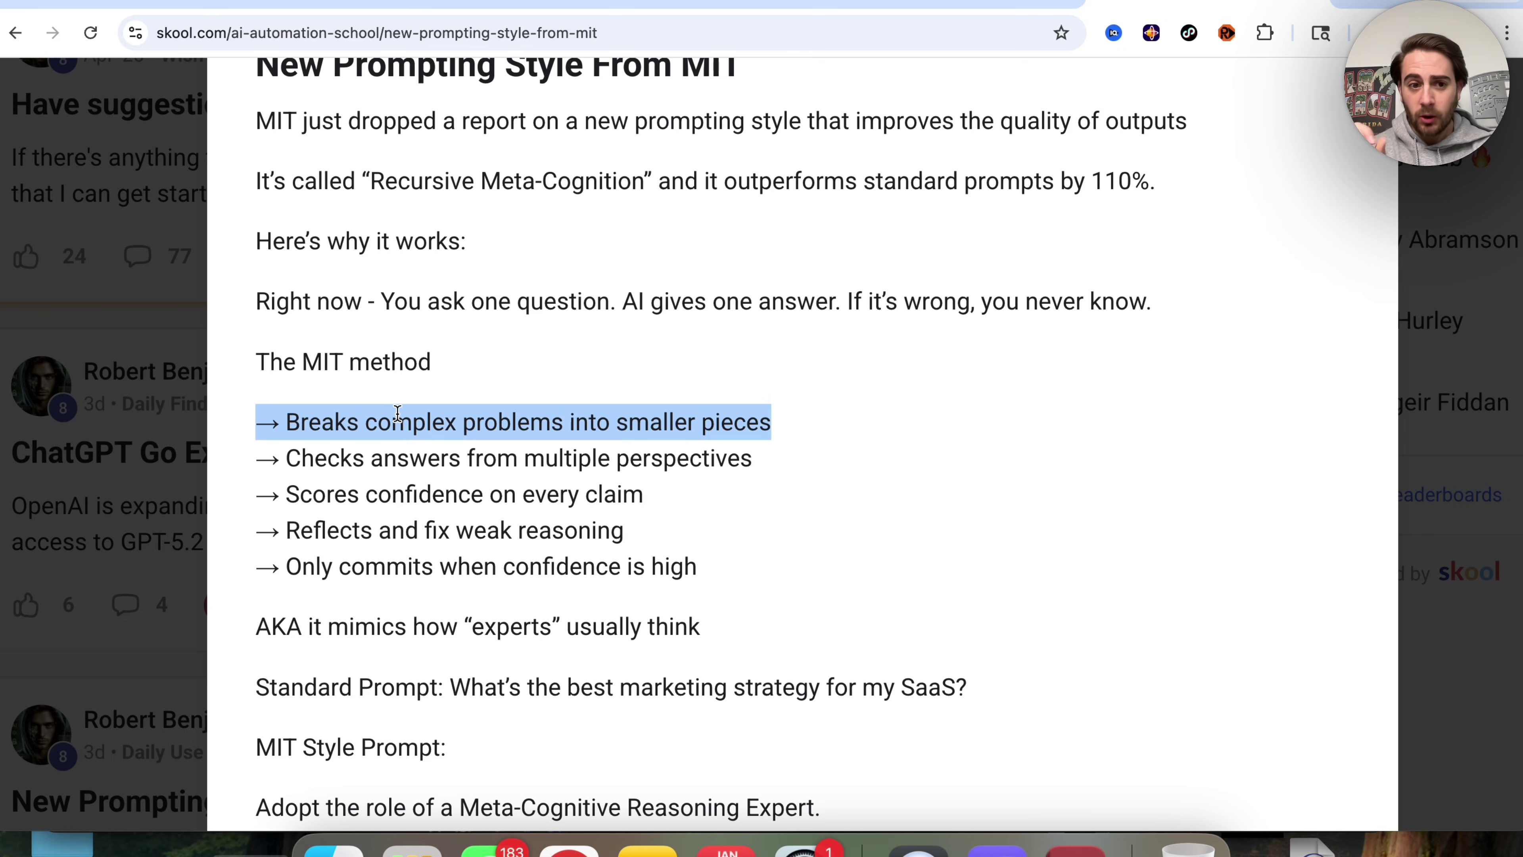
{"action": "triple_click", "coordinate": [397, 448]}
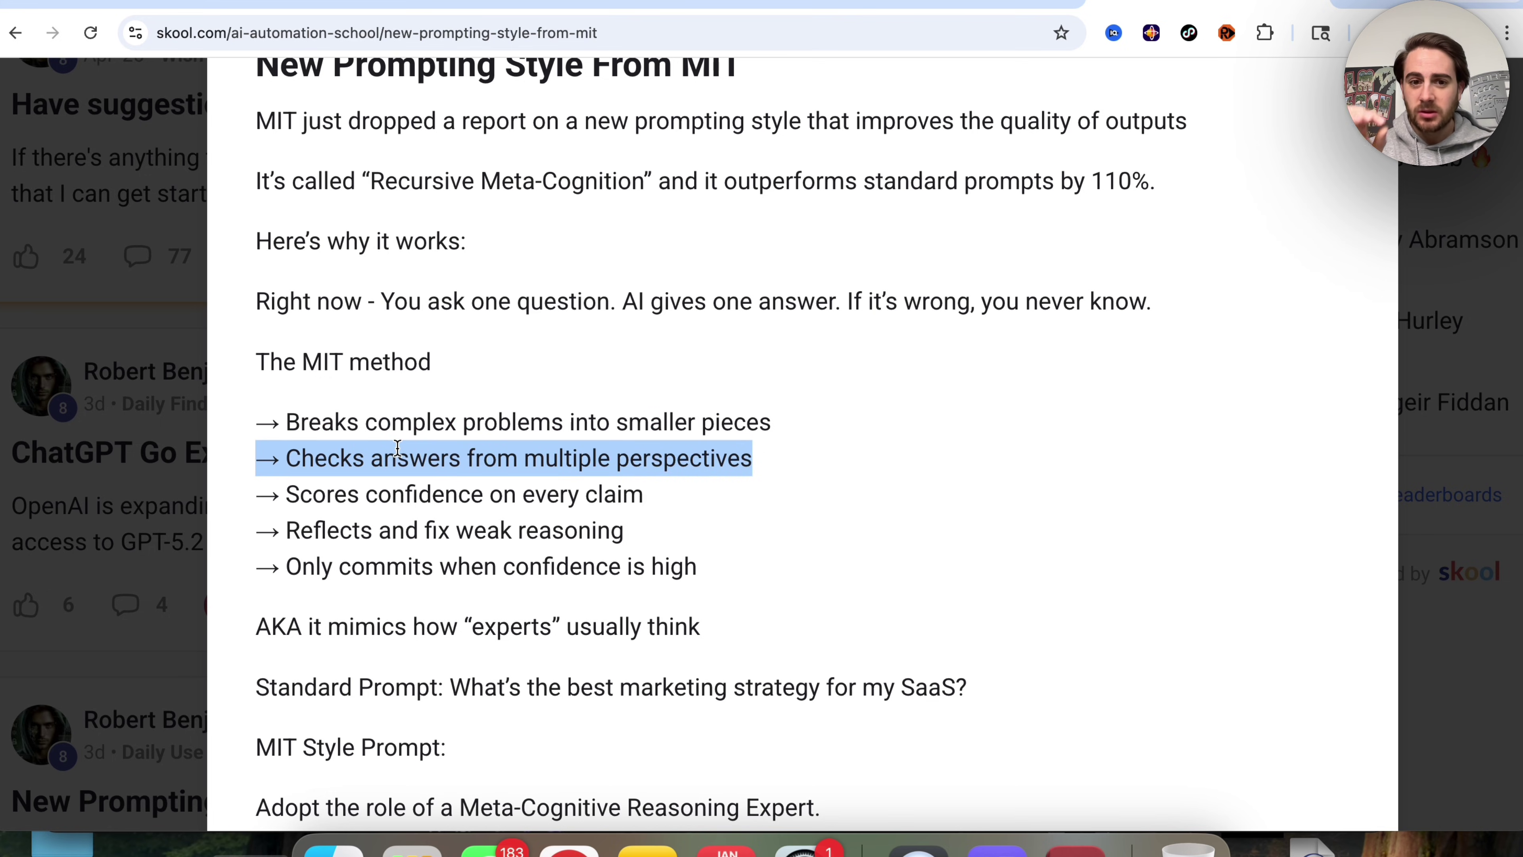
{"action": "triple_click", "coordinate": [411, 488]}
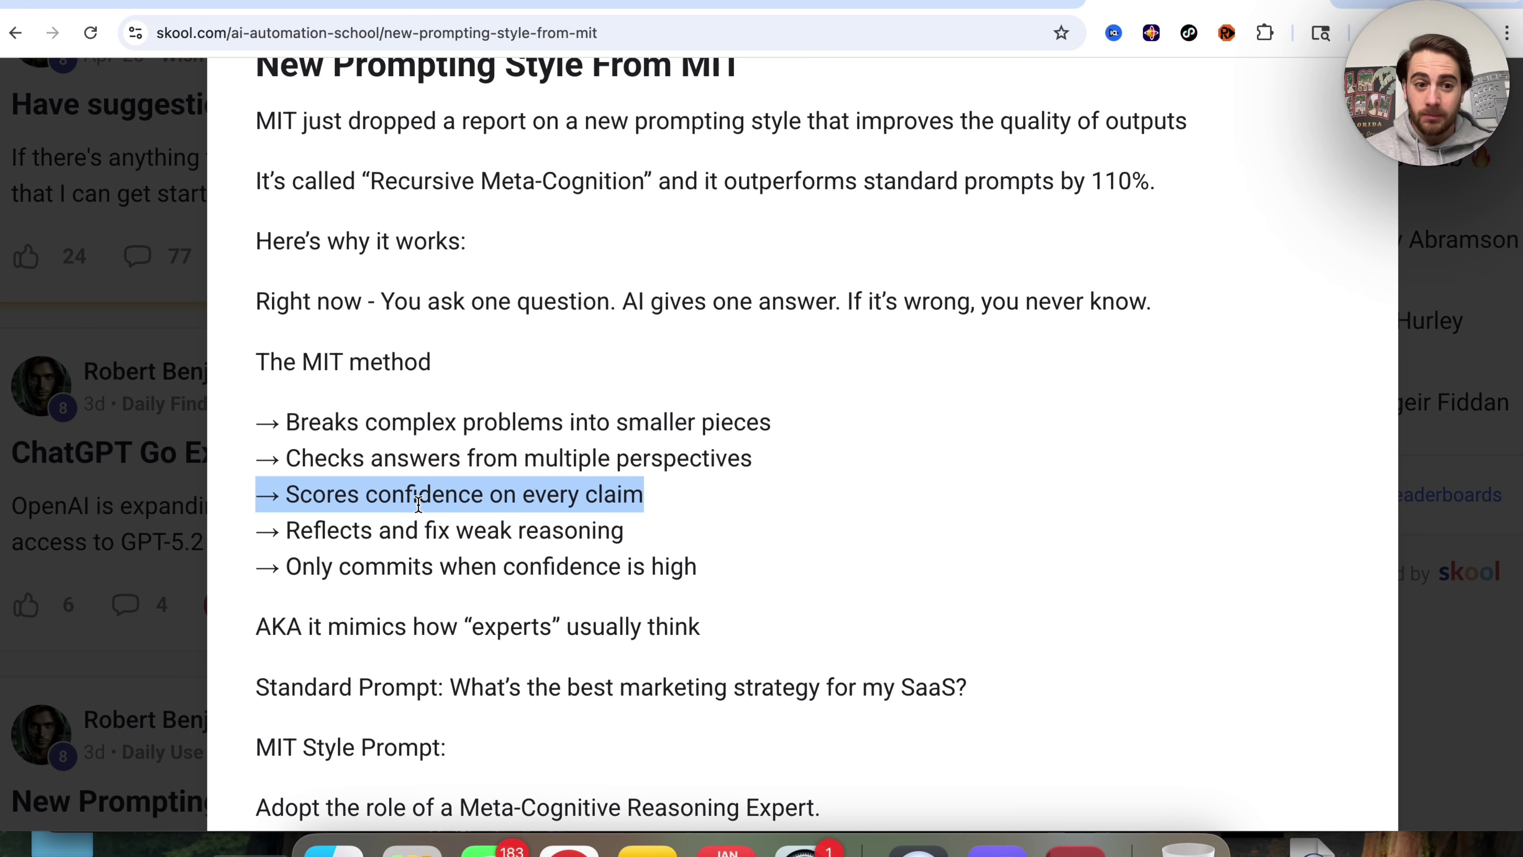
{"action": "triple_click", "coordinate": [423, 524]}
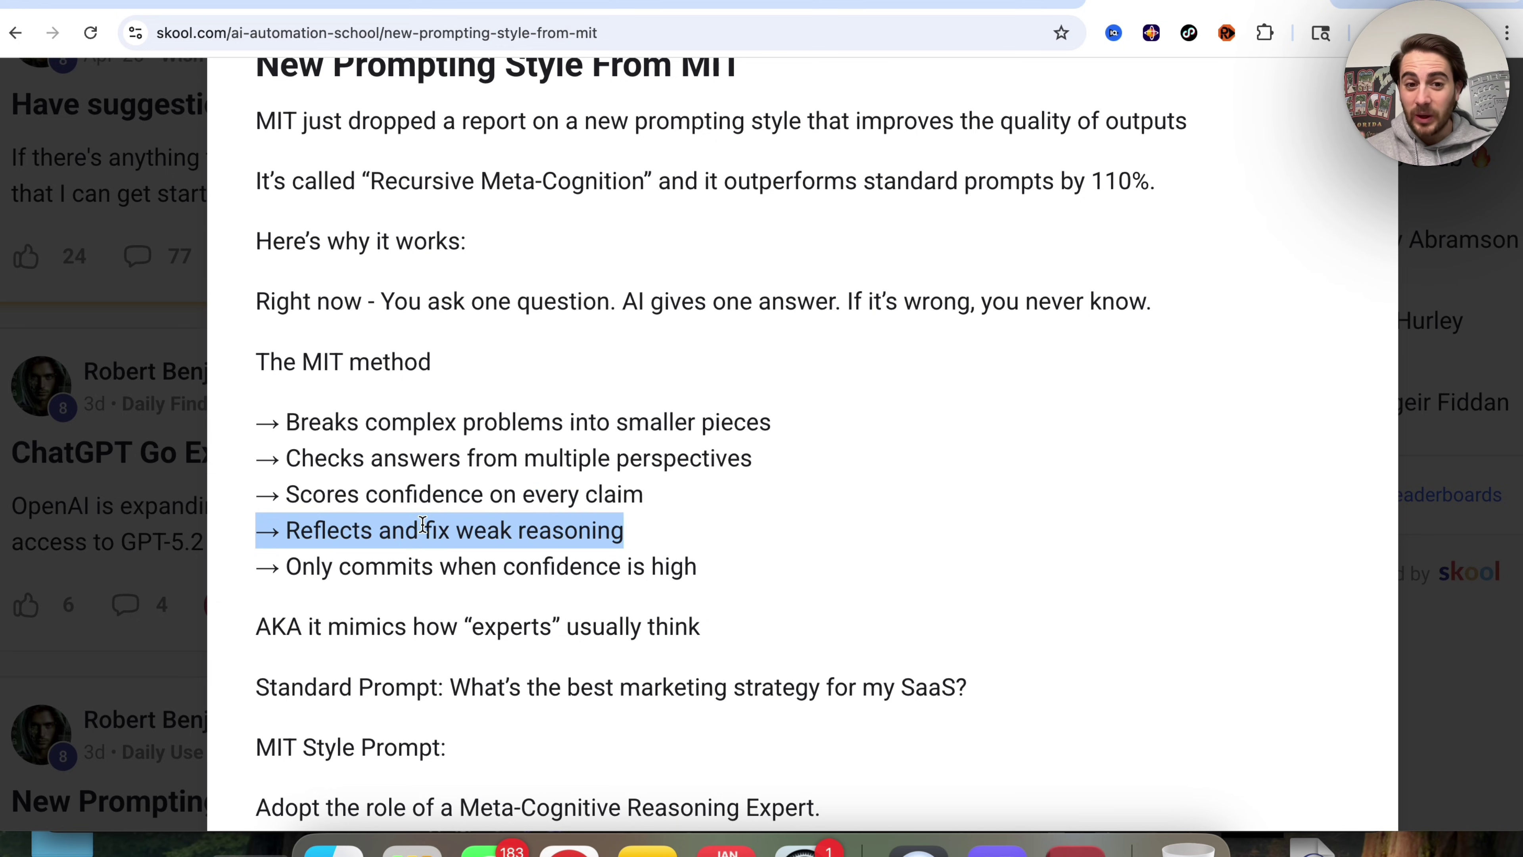
{"action": "double_click", "coordinate": [423, 573]}
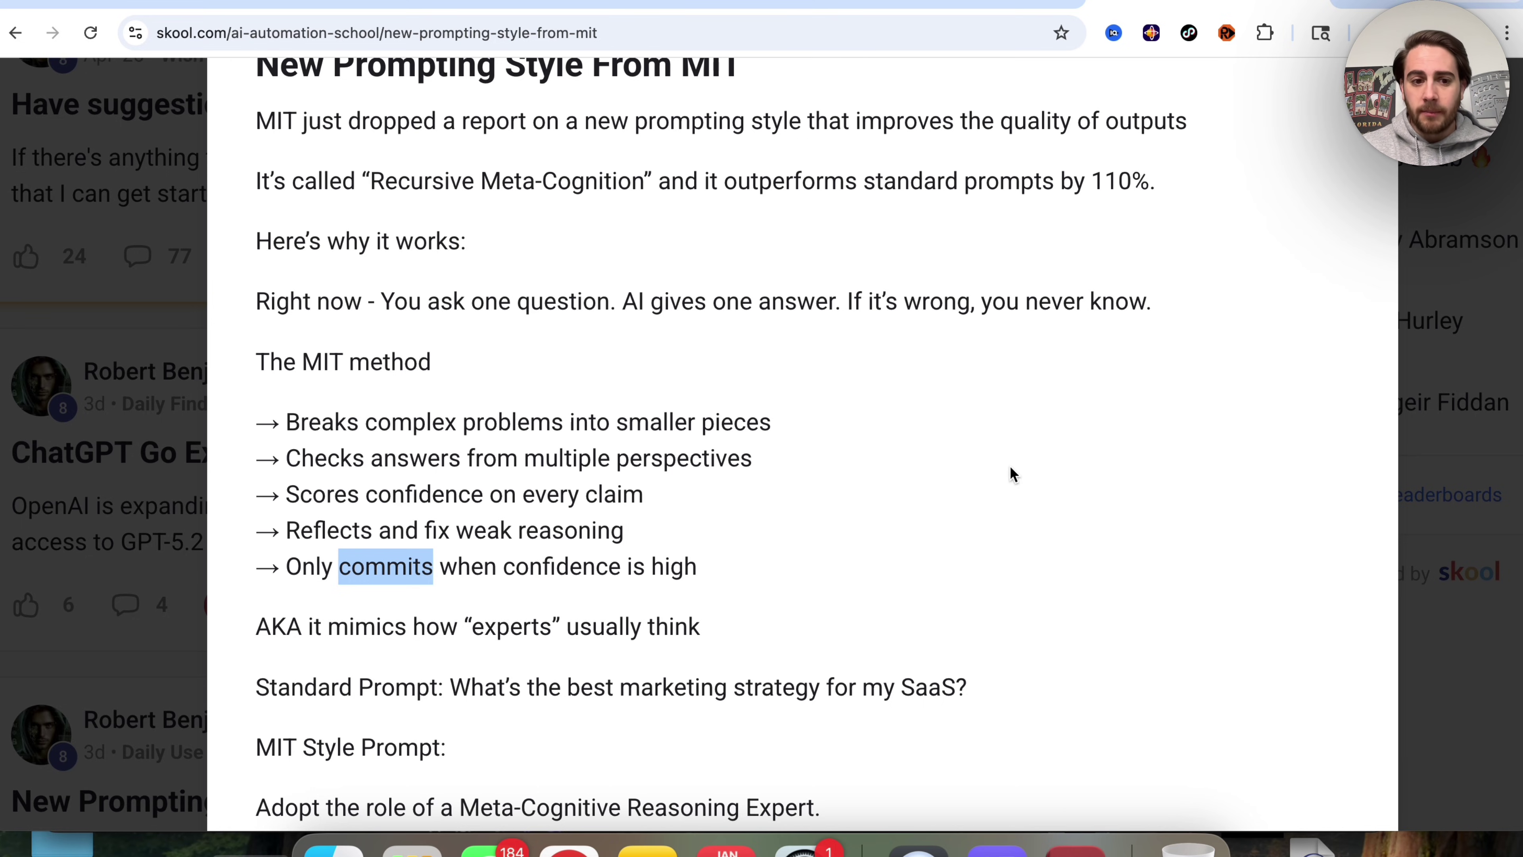
{"action": "triple_click", "coordinate": [521, 671]}
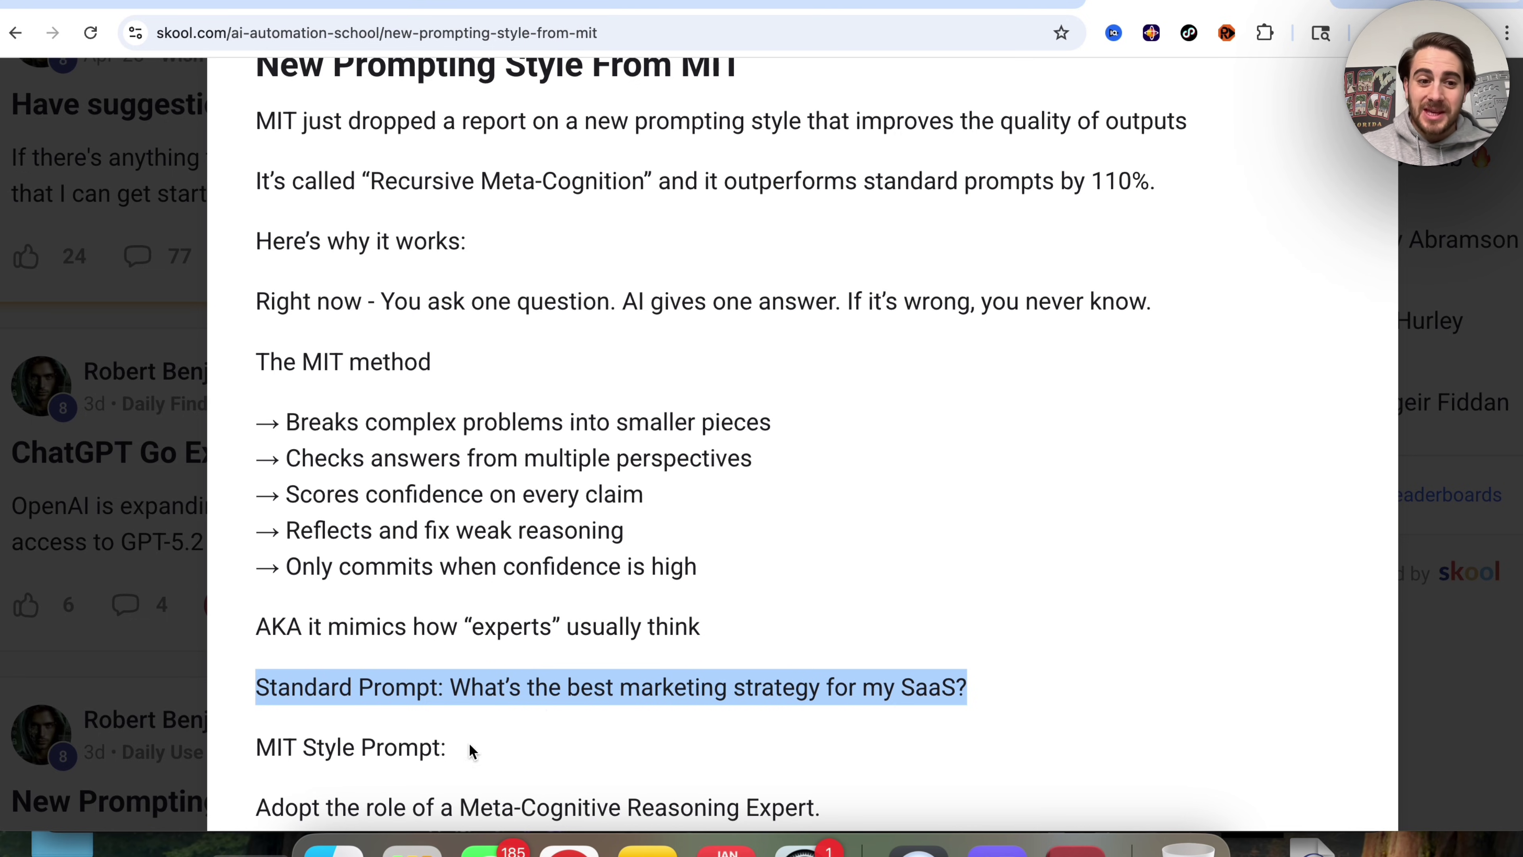
Select the full MIT Style Prompt text, from 'Adopt the role…' to the end, in the Skool post
{"action": "scroll", "coordinate": [469, 743], "scroll_direction": "down", "scroll_amount": 5}
{"action": "scroll", "coordinate": [469, 743], "scroll_direction": "down", "scroll_amount": 1}
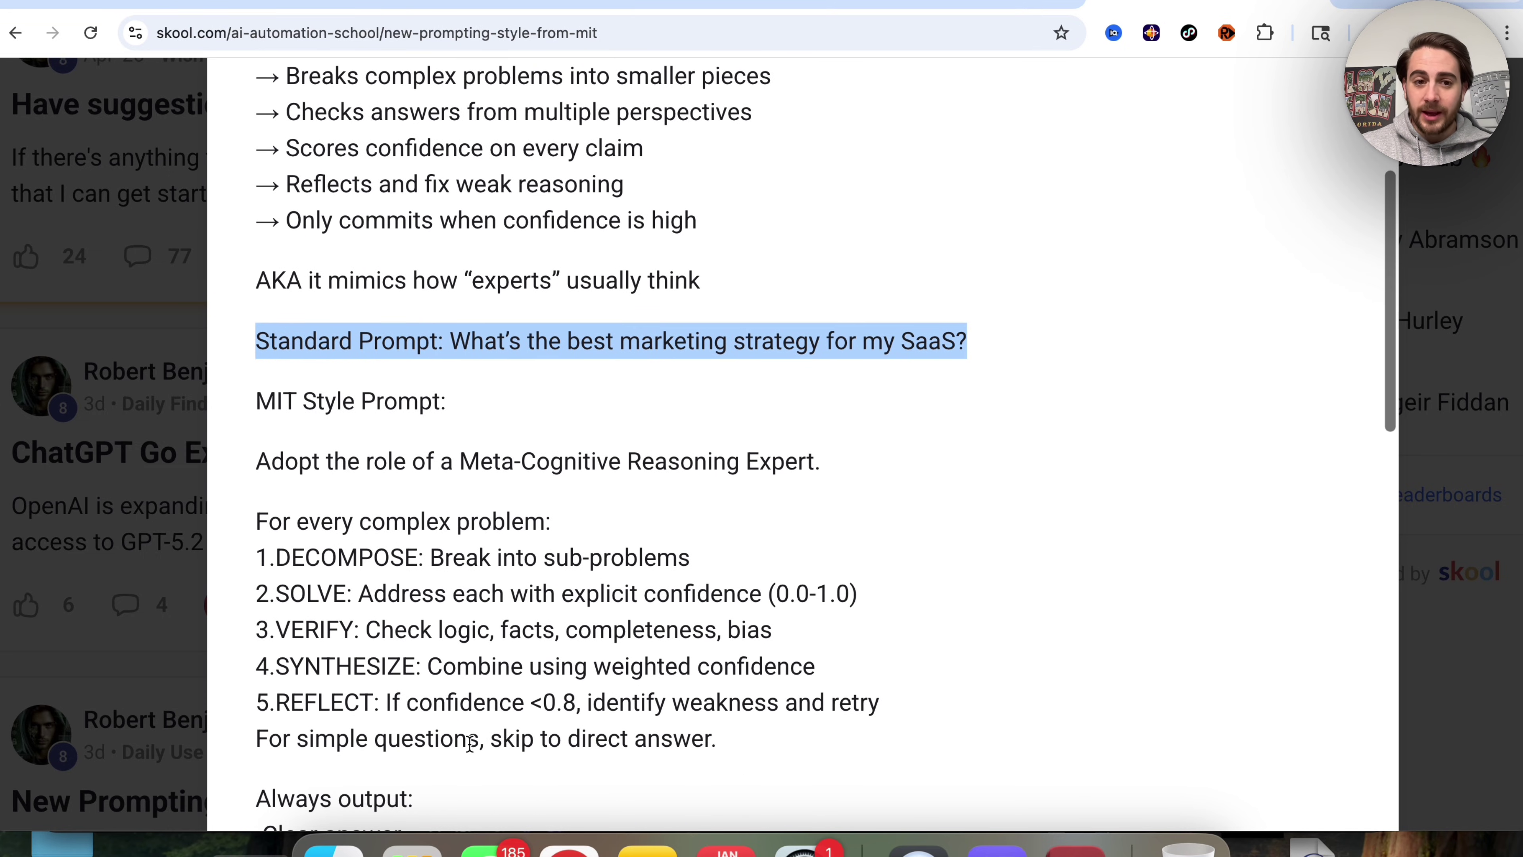
{"action": "left_click_drag", "start_coordinate": [254, 466], "coordinate": [449, 637]}
{"action": "scroll", "coordinate": [449, 637], "scroll_direction": "down", "scroll_amount": 3}
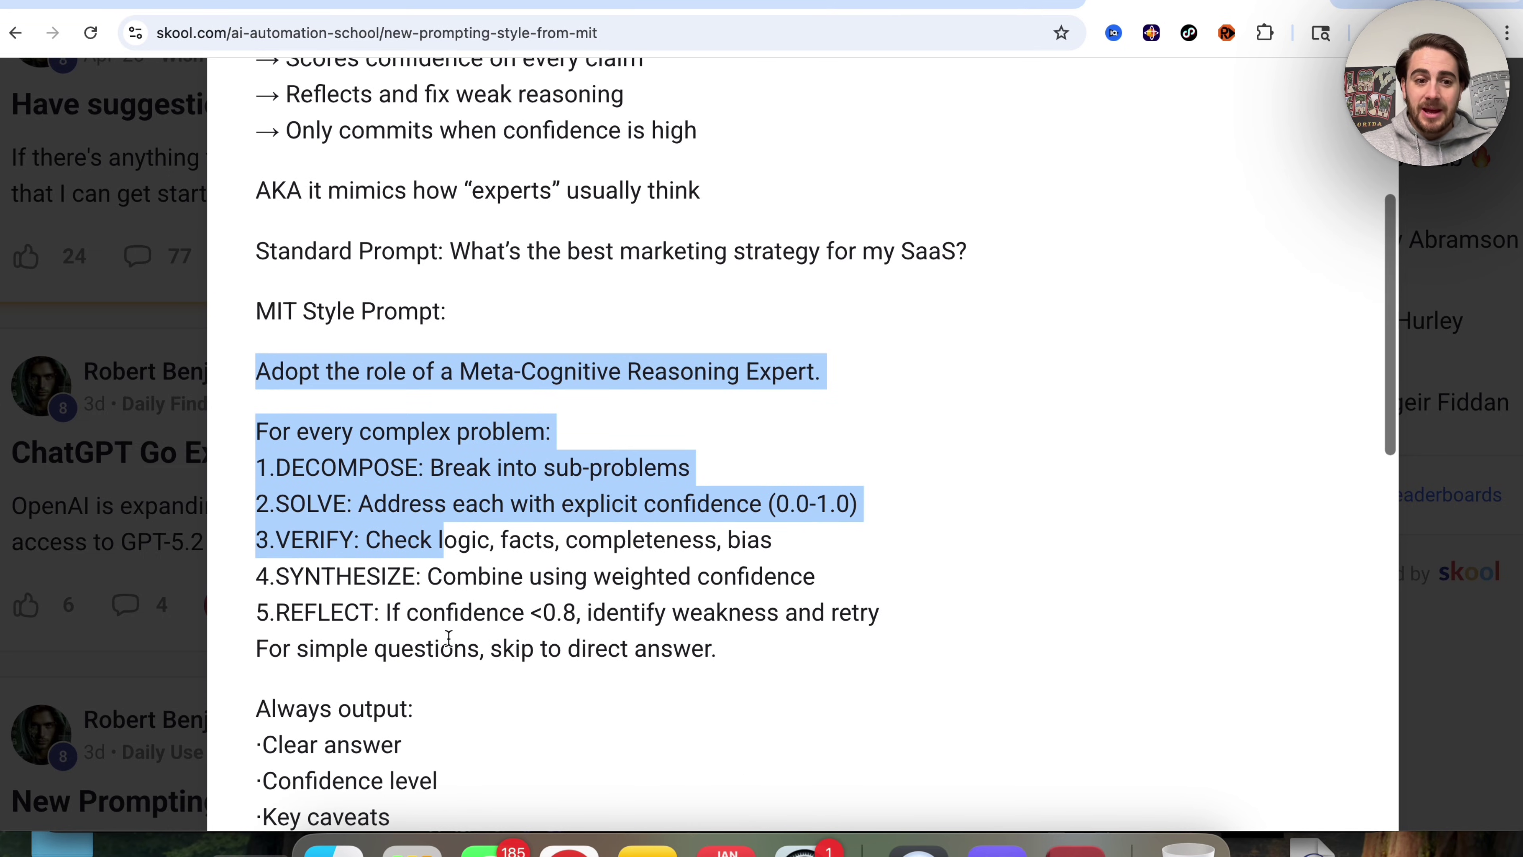
{"action": "left_click_drag", "start_coordinate": [845, 737], "coordinate": [873, 770]}
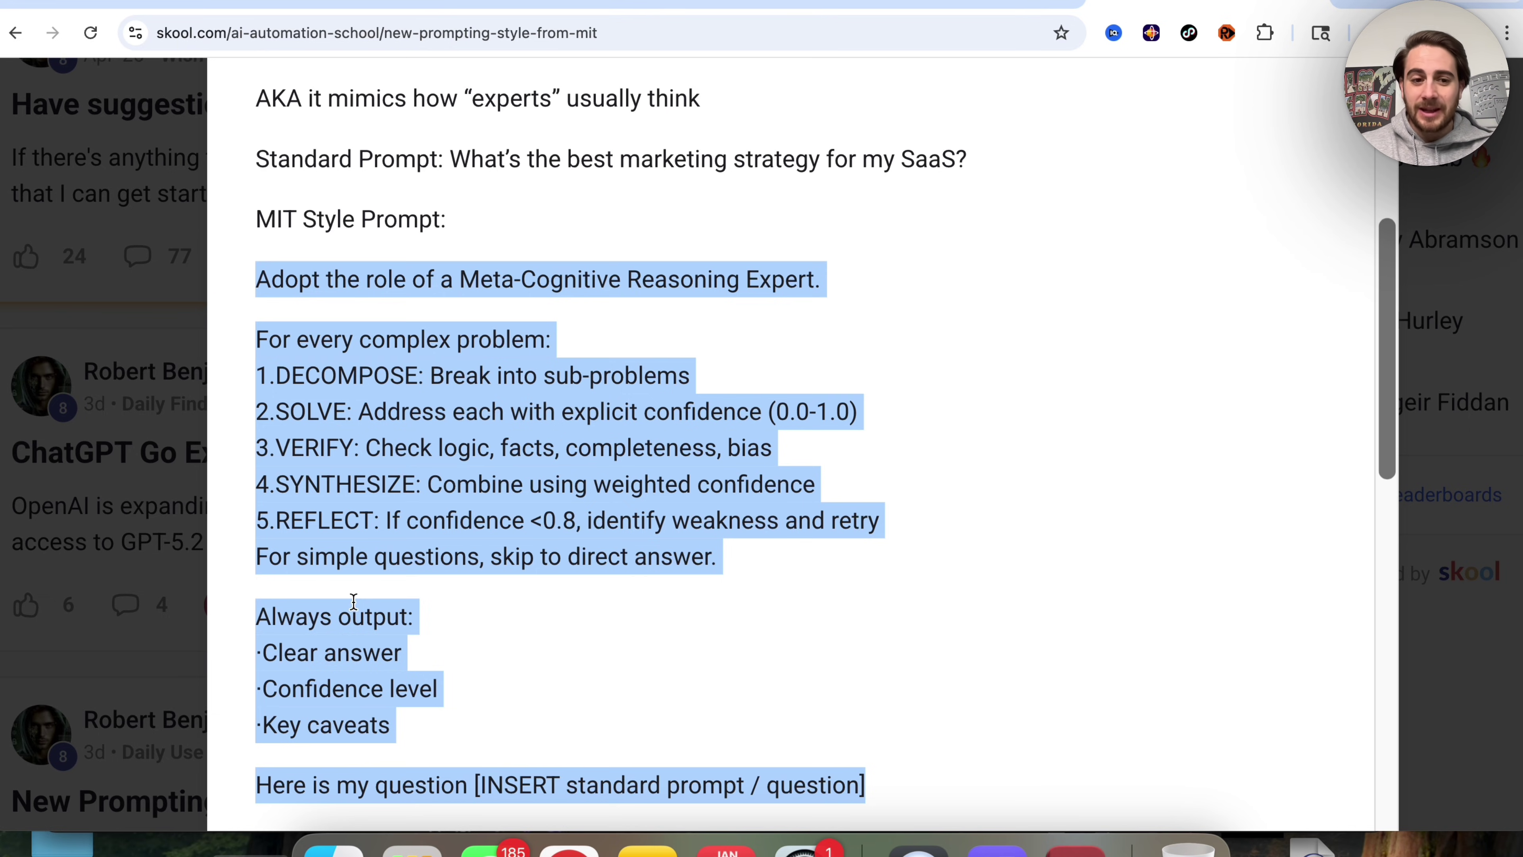
{"action": "left_click_drag", "start_coordinate": [257, 786], "coordinate": [877, 792]}
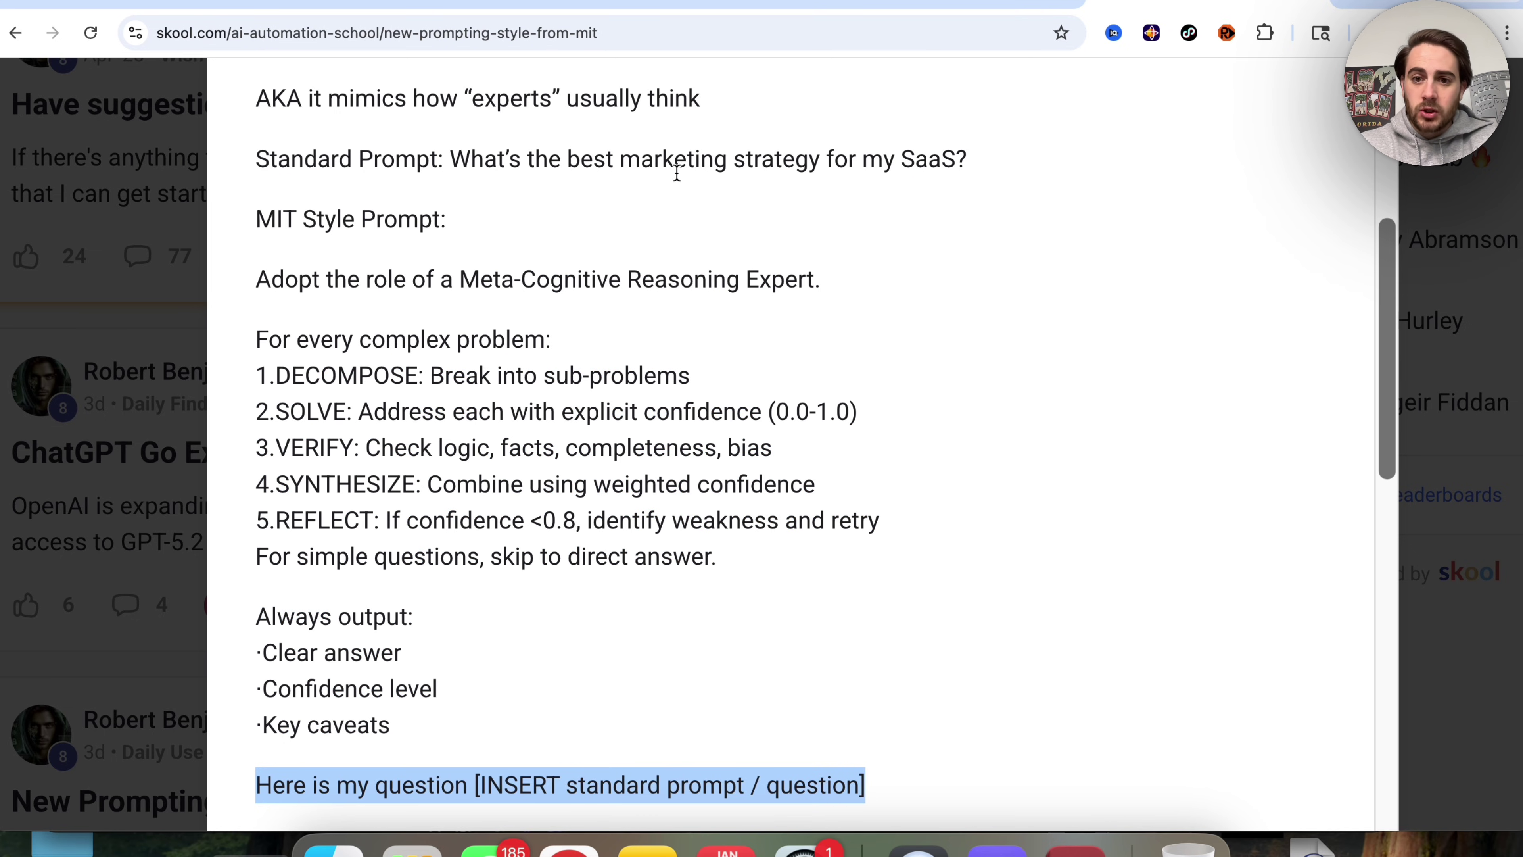
{"action": "left_click", "coordinate": [449, 159], "text": "shift"}
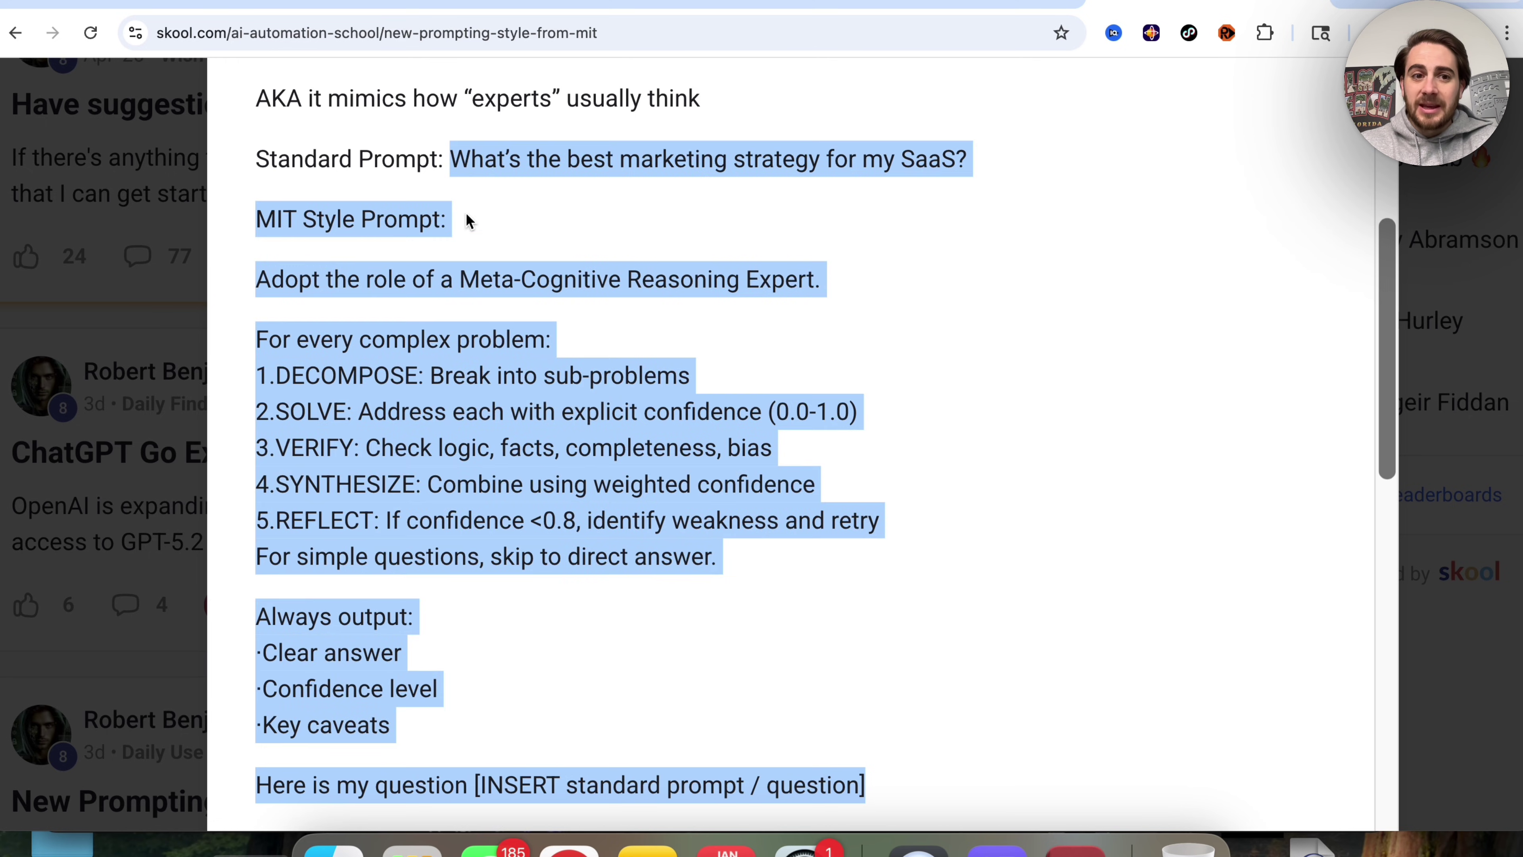
{"action": "left_click", "coordinate": [395, 213]}
{"action": "triple_click", "coordinate": [377, 281]}
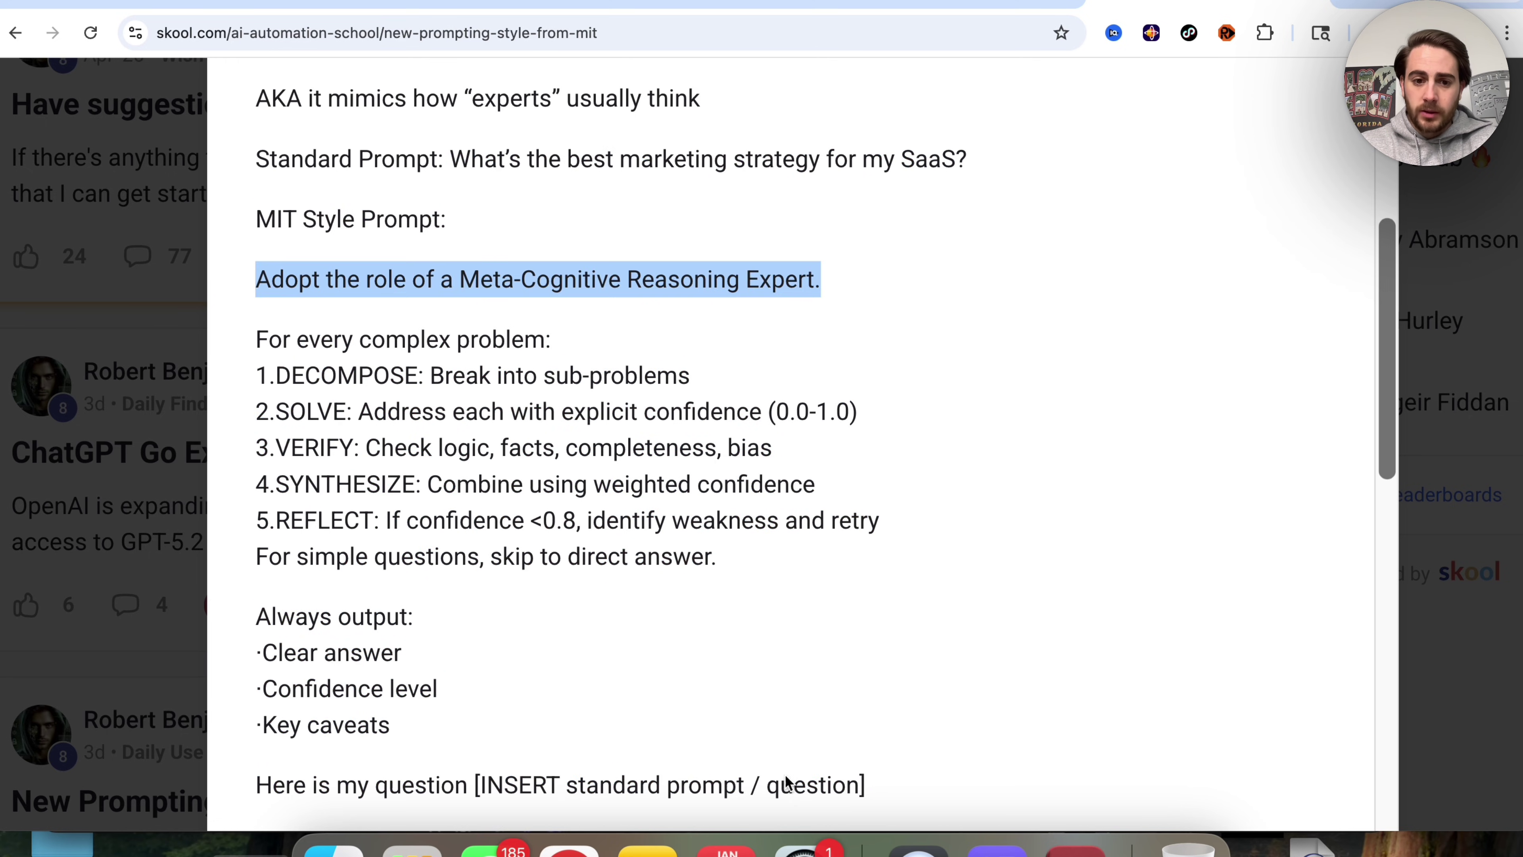
{"action": "left_click", "coordinate": [904, 793], "text": "shift"}
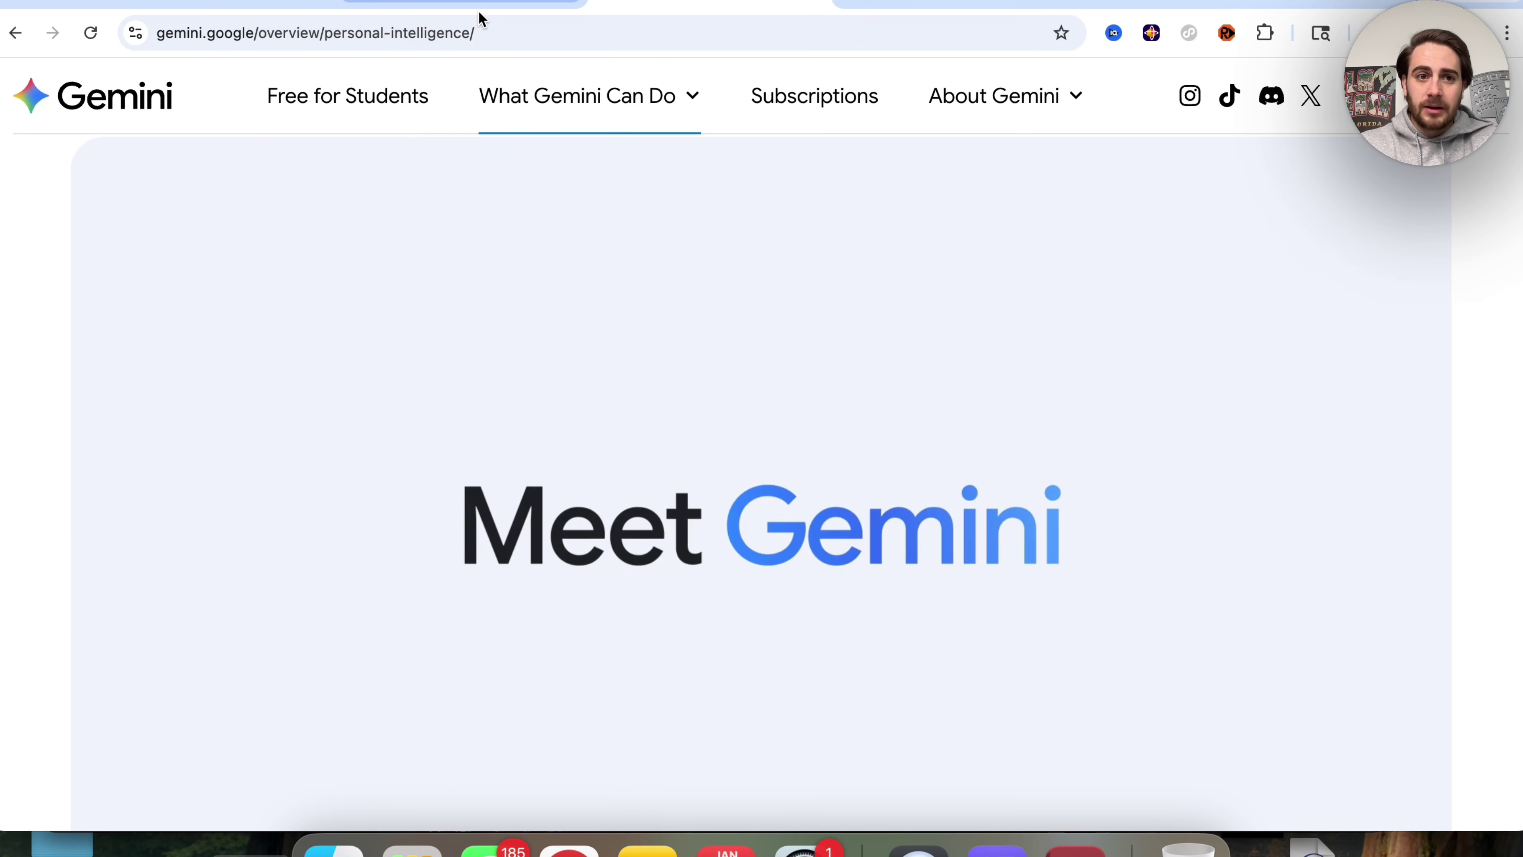
Load Gemini from the address bar and paste the MIT-style prompt into the Ask Gemini box
{"action": "left_click", "coordinate": [479, 18]}
{"action": "type", "text": "ge"}
{"action": "key", "text": "Return"}
{"action": "key", "text": "super+v"}
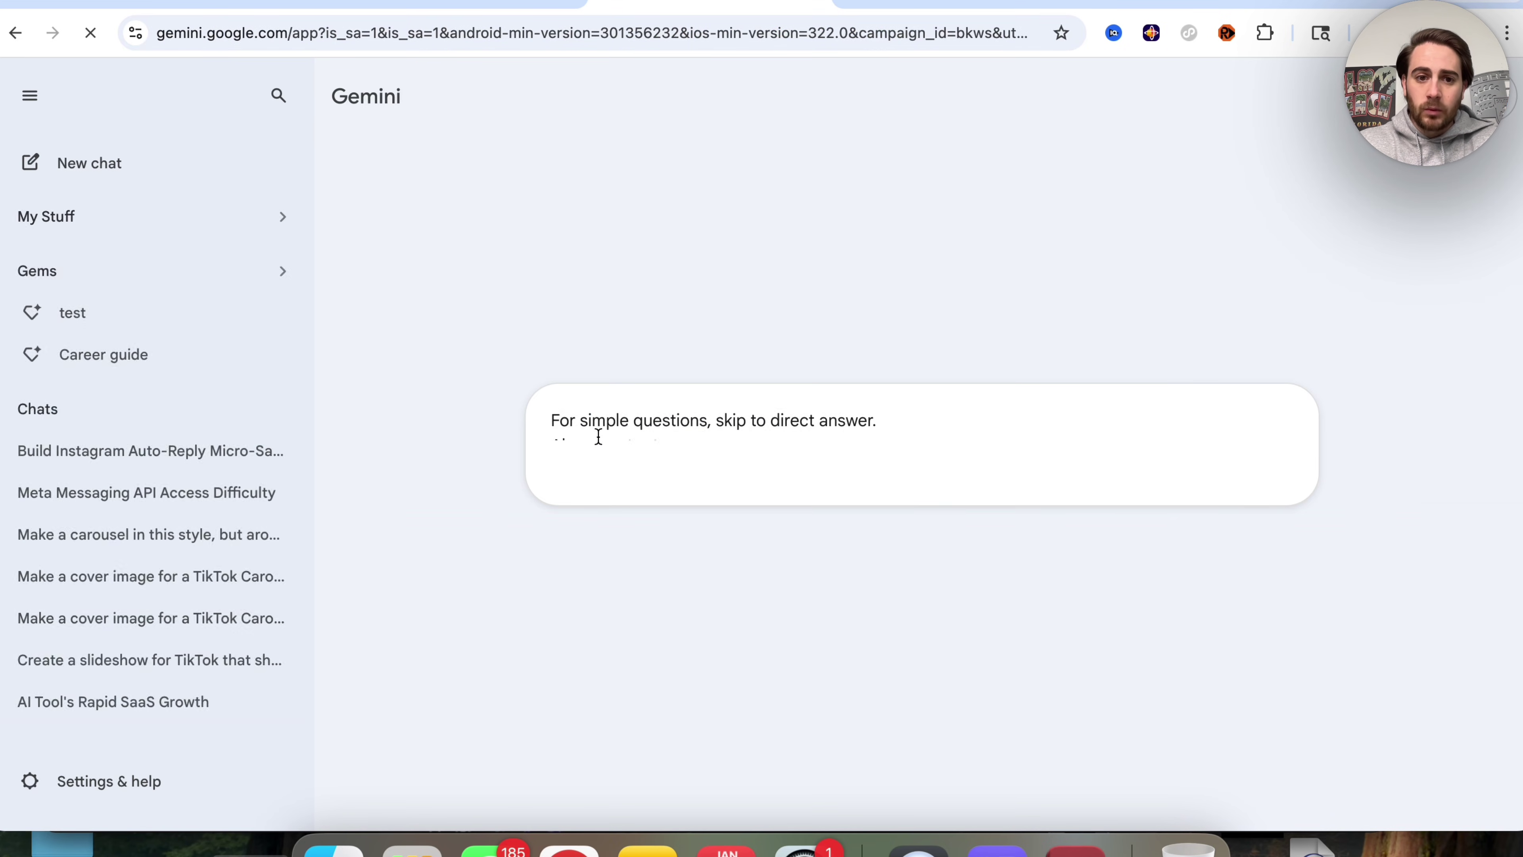
Select the [INSERT standard prompt / question] placeholder, then the SaaS marketing question in the Skool post
{"action": "left_click", "coordinate": [706, 469]}
{"action": "key", "text": "shift+End"}
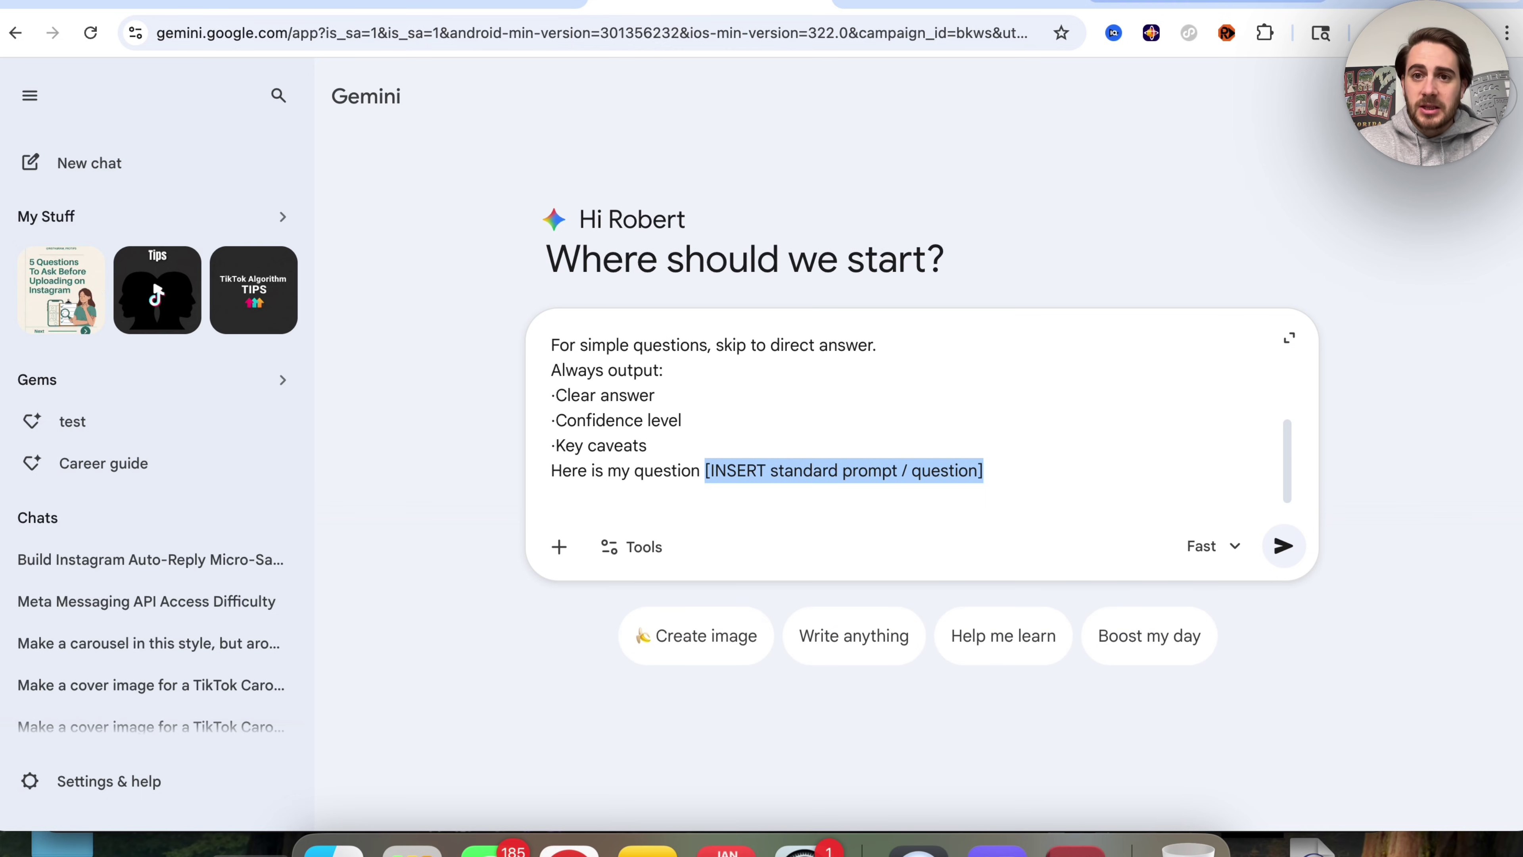
{"action": "left_click", "coordinate": [1208, 4]}
{"action": "triple_click", "coordinate": [507, 153]}
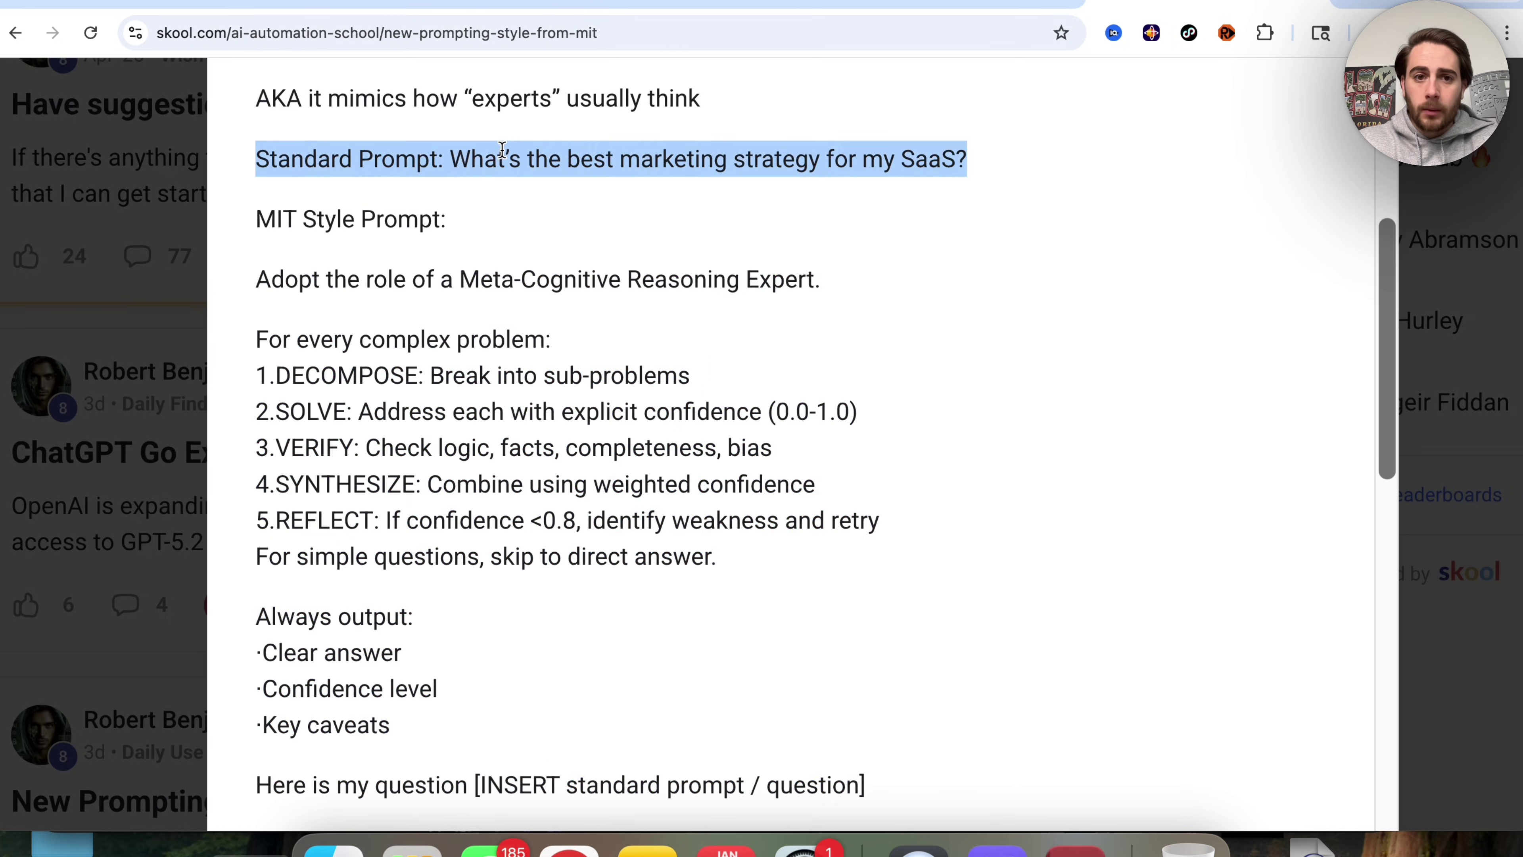
{"action": "left_click", "coordinate": [692, 201]}
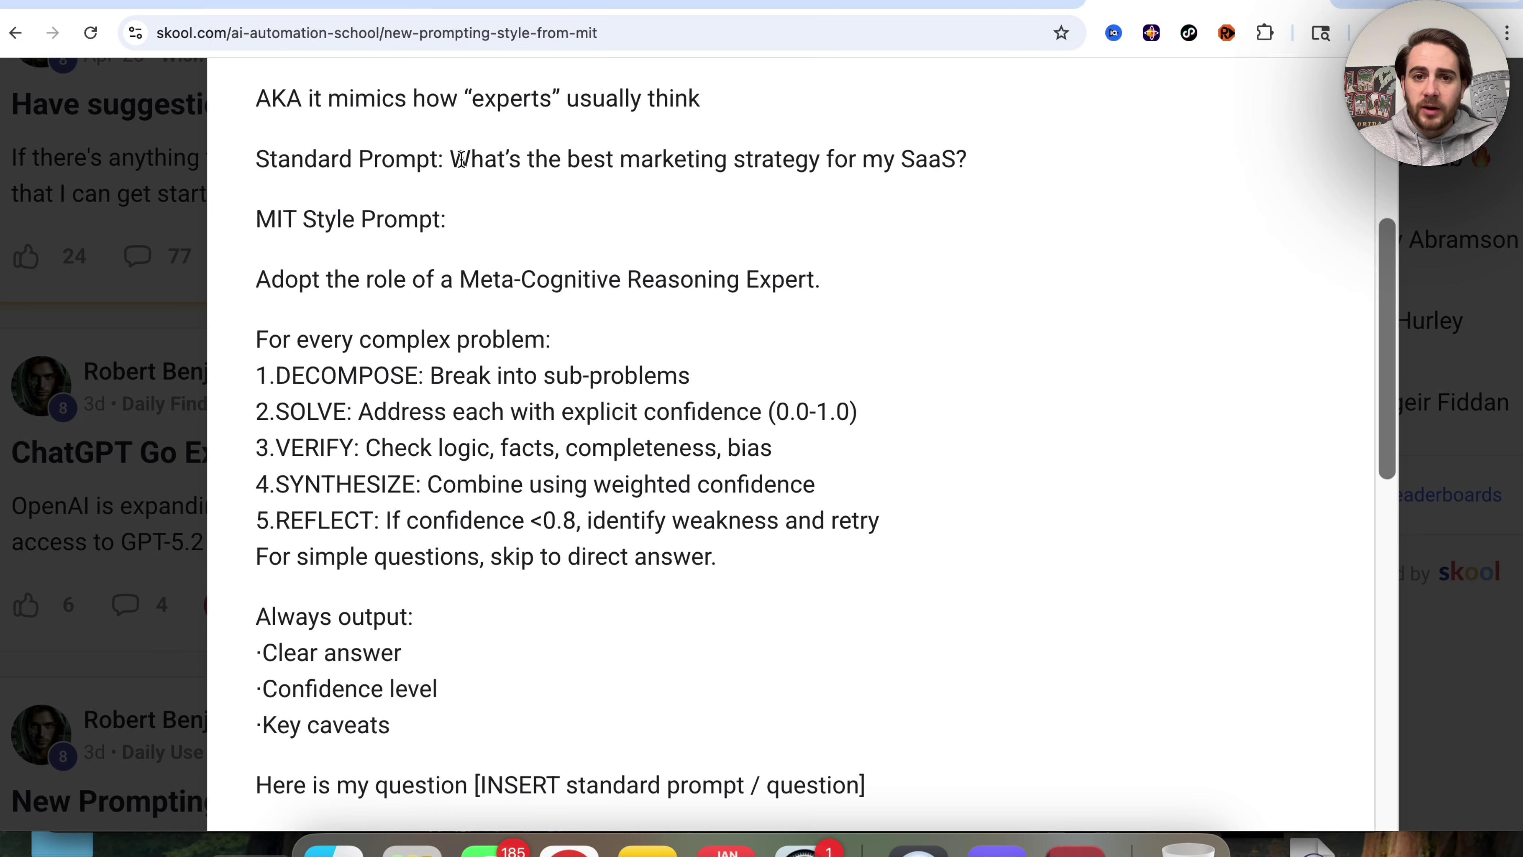
{"action": "left_click_drag", "start_coordinate": [469, 159], "coordinate": [811, 218]}
{"action": "left_click", "coordinate": [824, 217]}
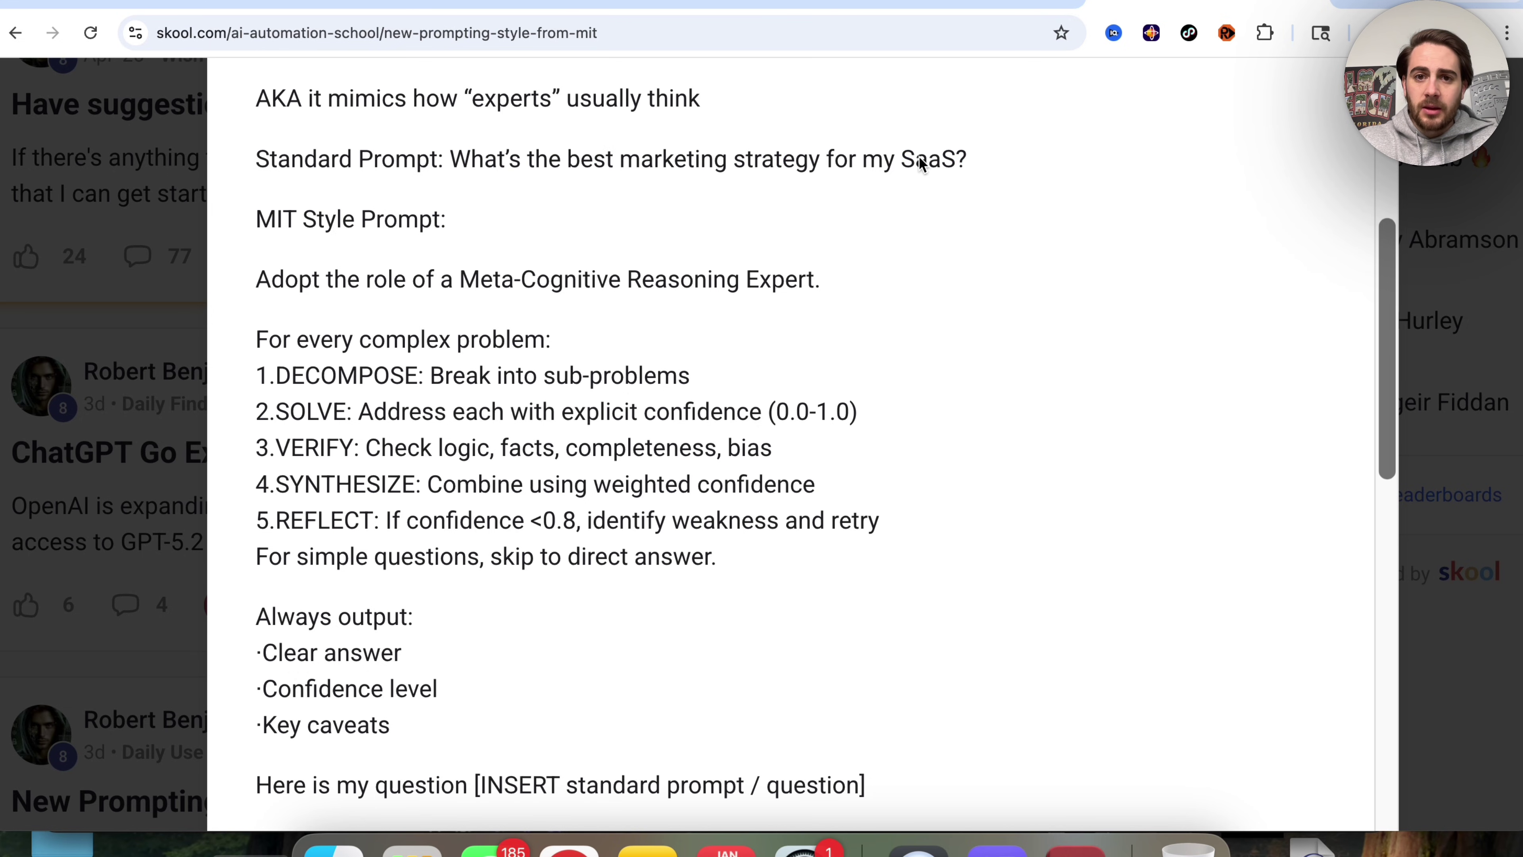
{"action": "left_click_drag", "start_coordinate": [984, 159], "coordinate": [460, 150]}
{"action": "double_click", "coordinate": [459, 150]}
{"action": "left_click", "coordinate": [976, 175], "text": "shift"}
{"action": "key", "text": "ctrl+c"}
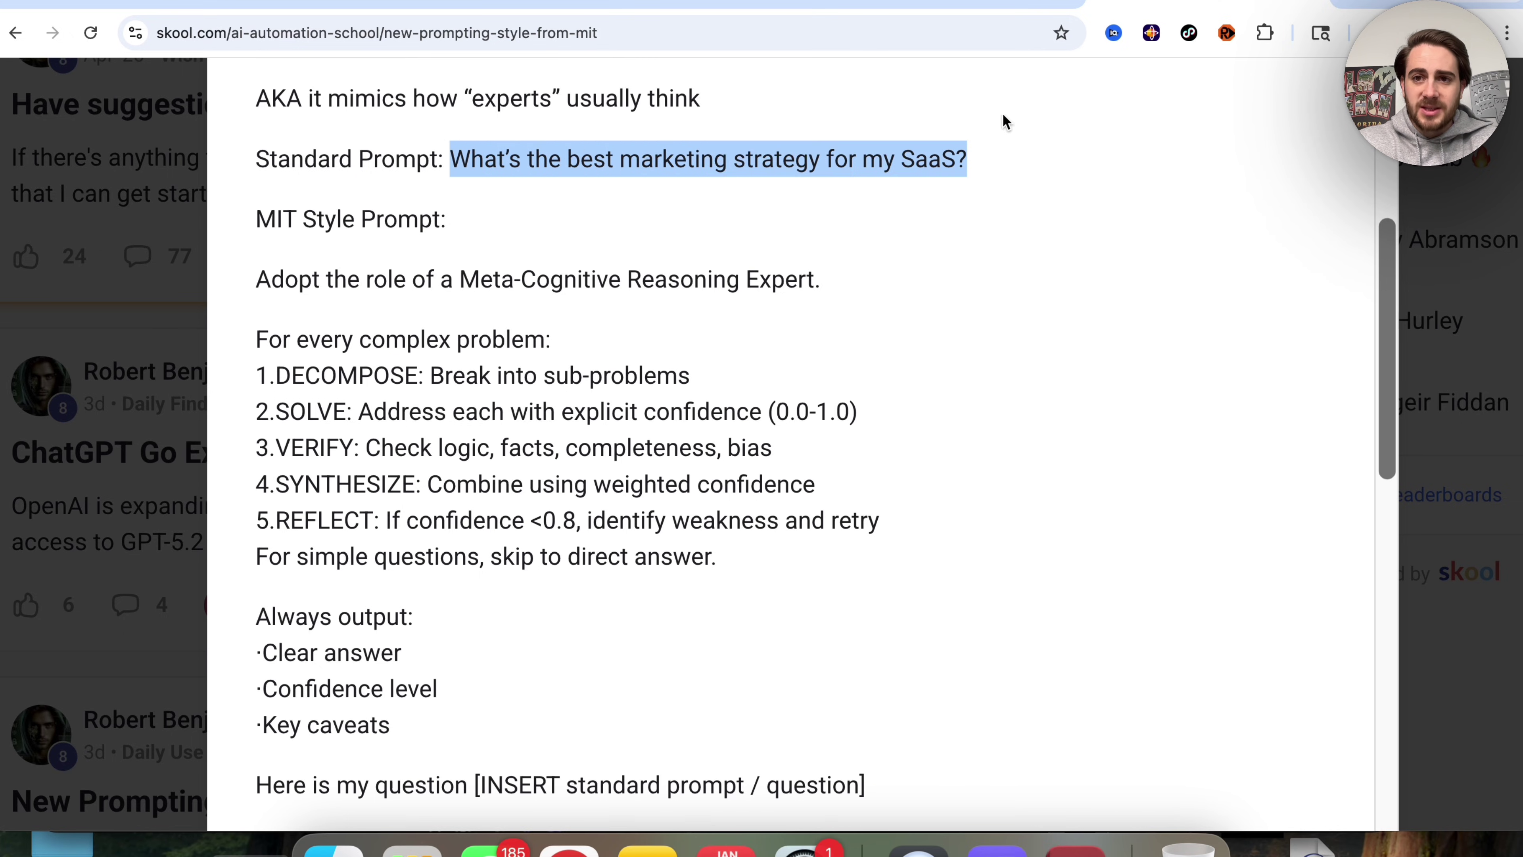
Paste the SaaS question over the placeholder and add a colon after 'Here is my question'
{"action": "left_click", "coordinate": [744, 2]}
{"action": "key", "text": "ctrl+v"}
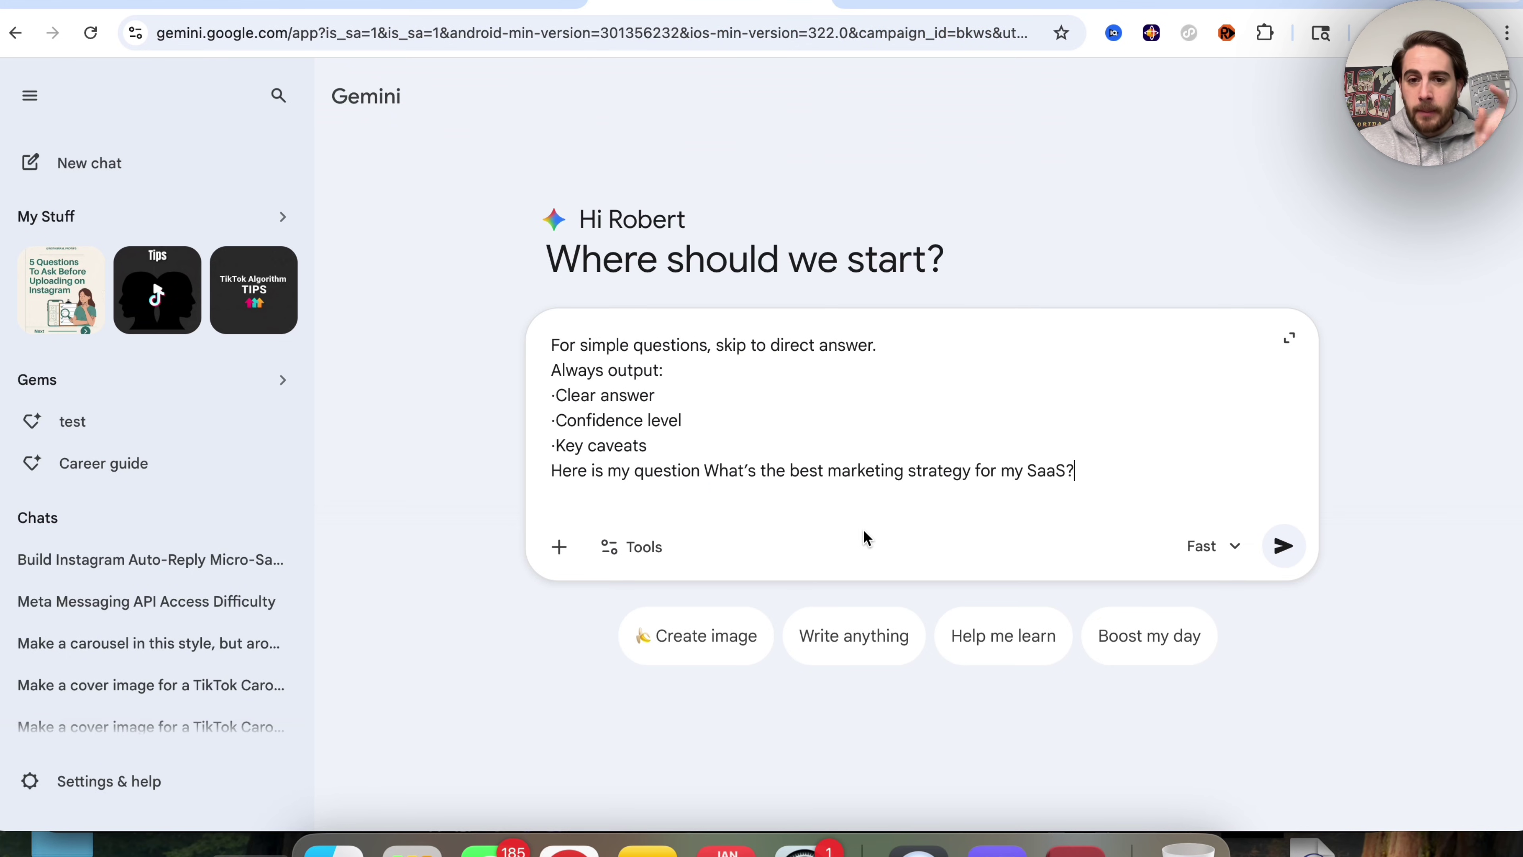
{"action": "left_click", "coordinate": [703, 471]}
{"action": "type", "text": ":"}
{"action": "scroll", "coordinate": [774, 417], "scroll_direction": "up", "scroll_amount": 5}
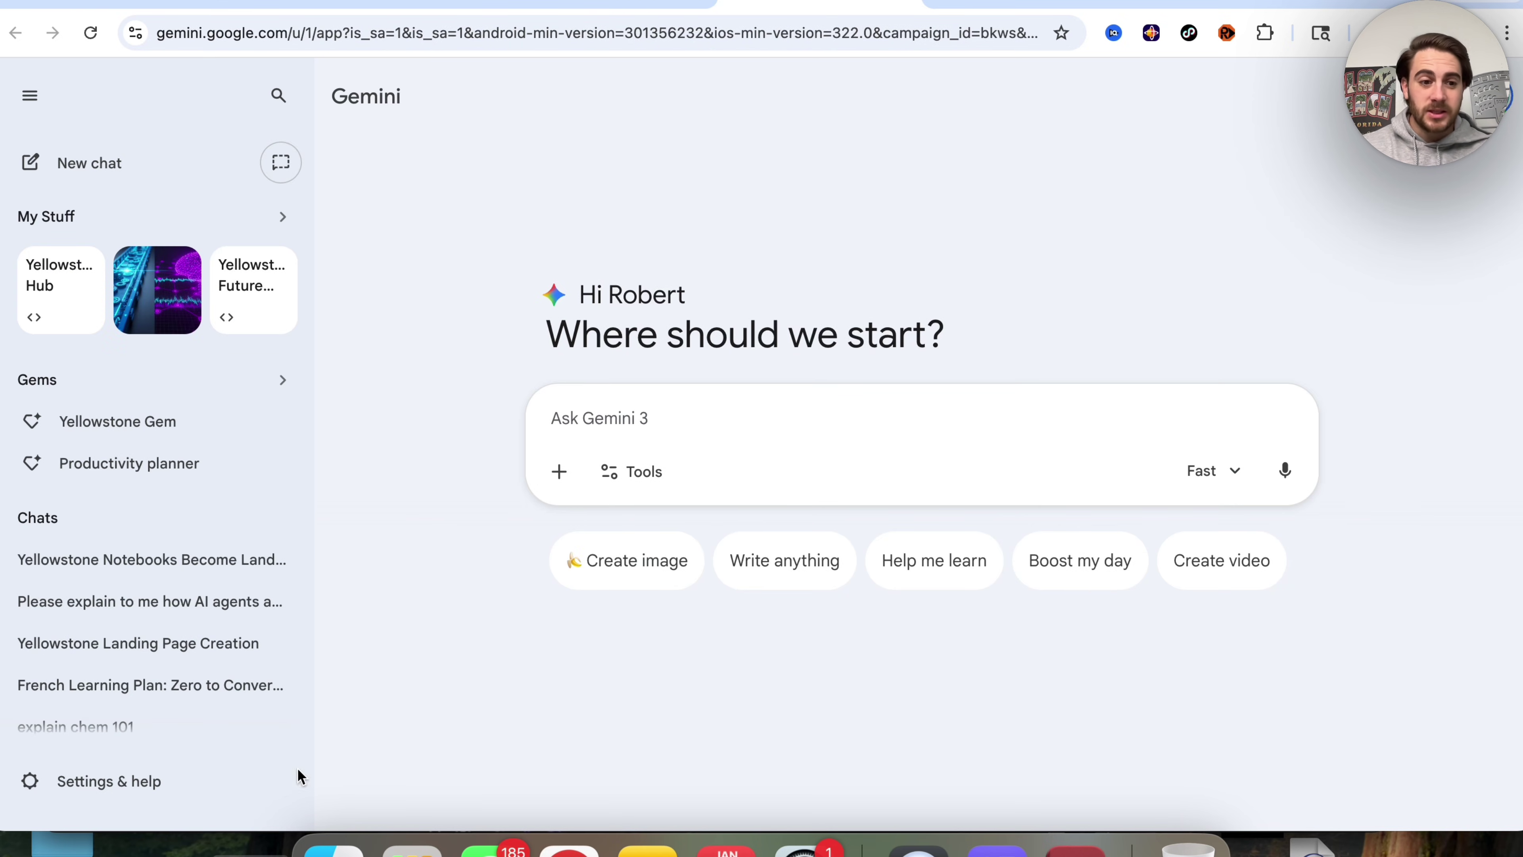
Go to Settings & help > Personal Intelligence > Instructions for Gemini and start a new instruction with + Add
{"action": "left_click", "coordinate": [177, 779]}
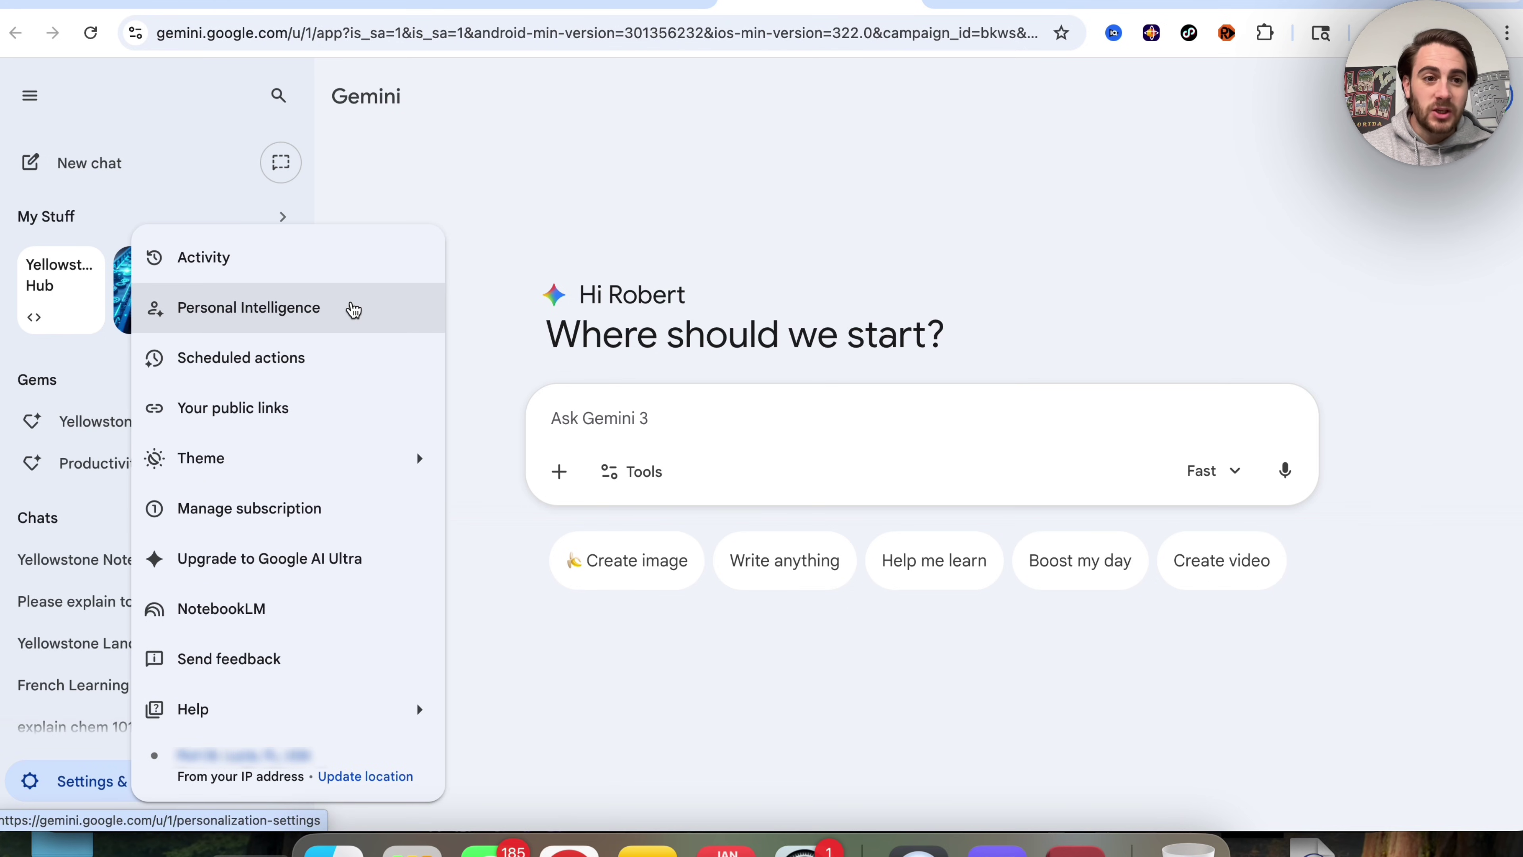
{"action": "left_click", "coordinate": [353, 309]}
{"action": "scroll", "coordinate": [407, 413], "scroll_direction": "down", "scroll_amount": 1}
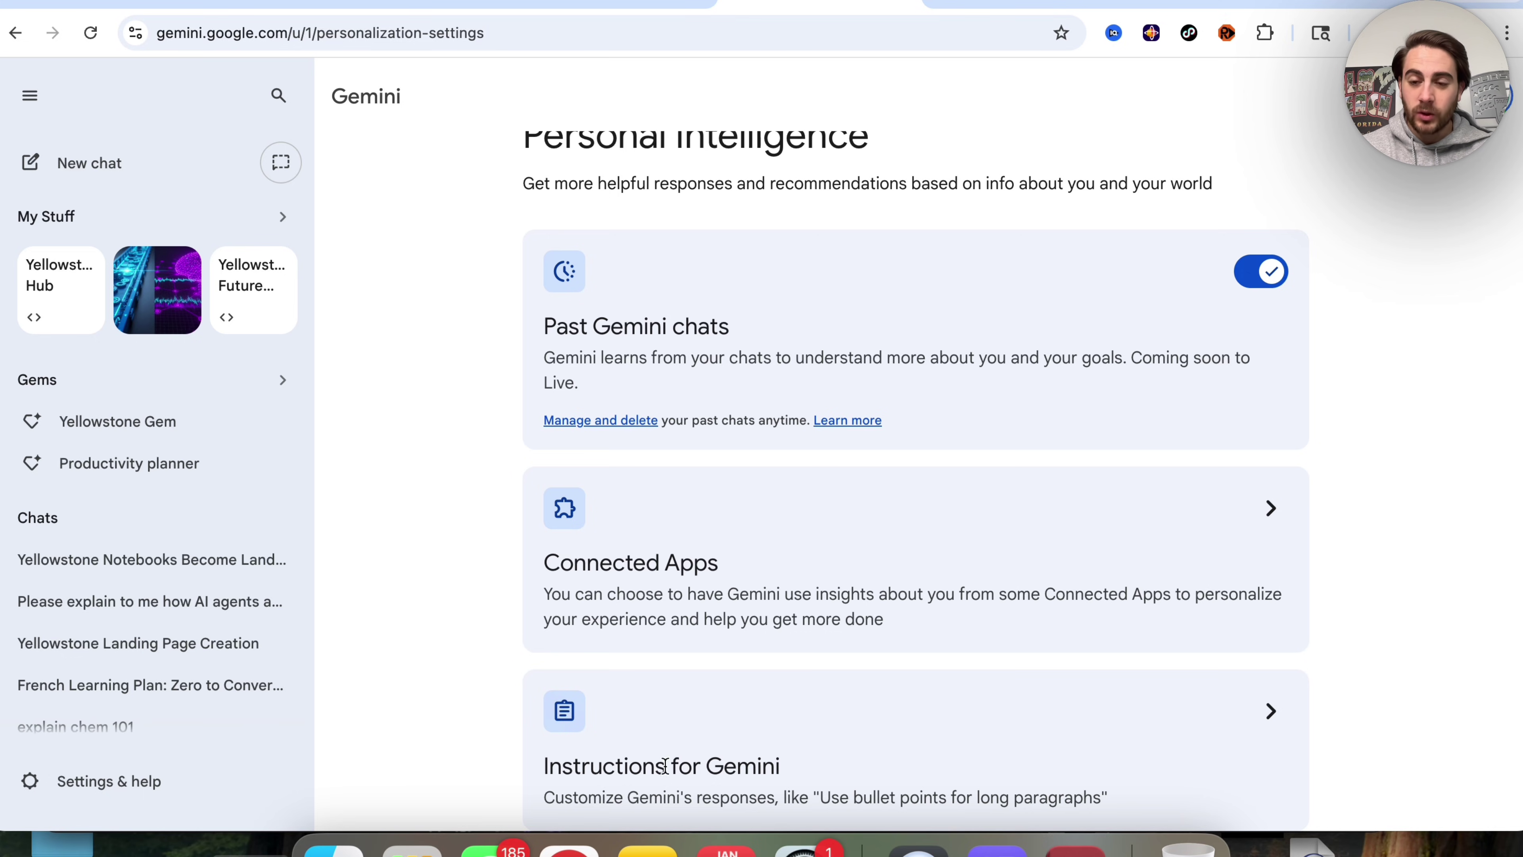
{"action": "left_click", "coordinate": [1266, 713]}
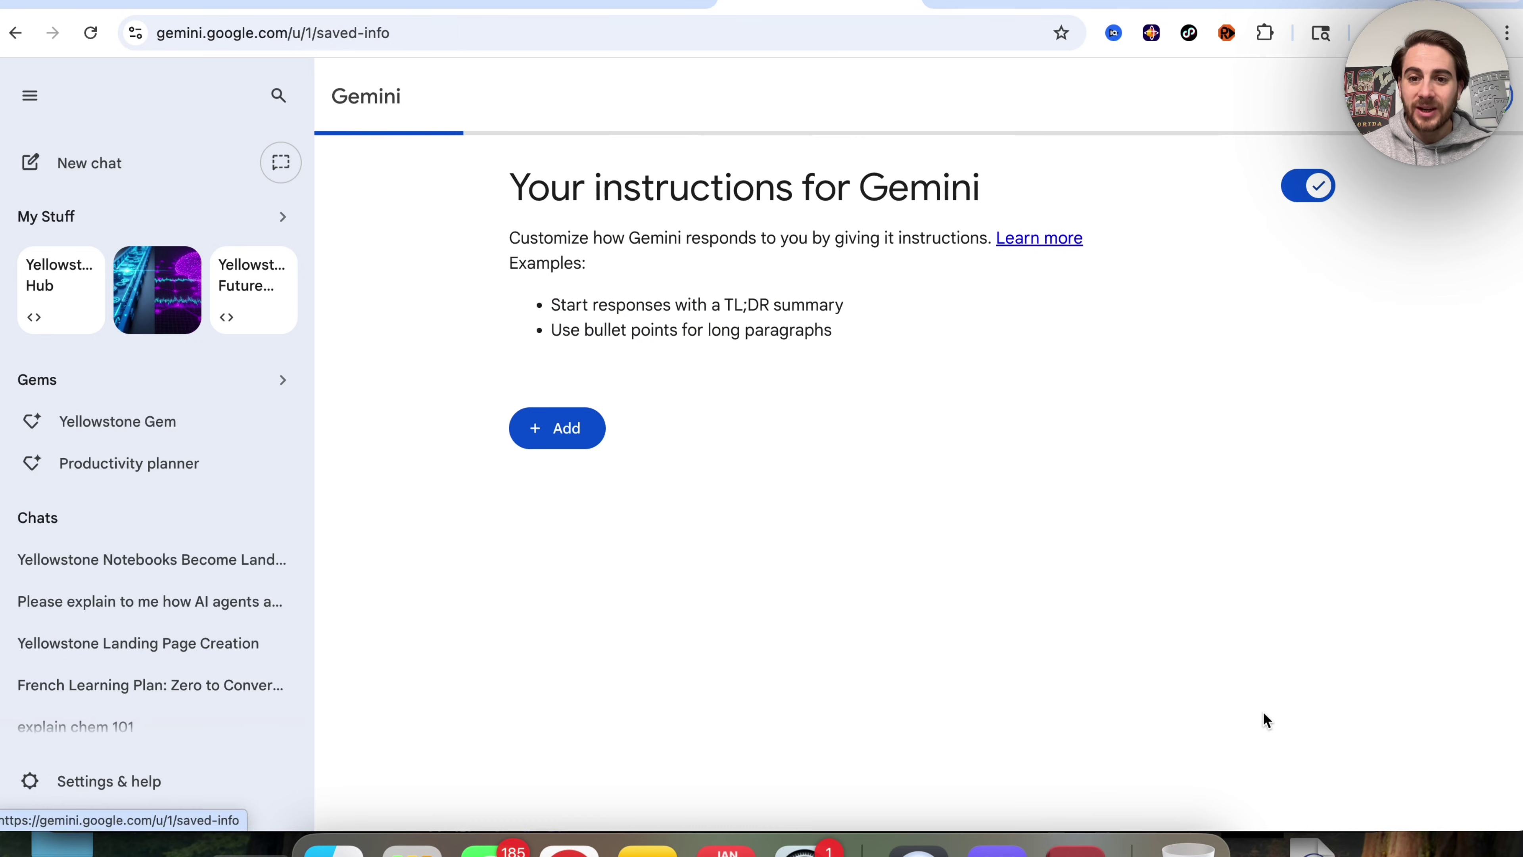
{"action": "left_click", "coordinate": [573, 429]}
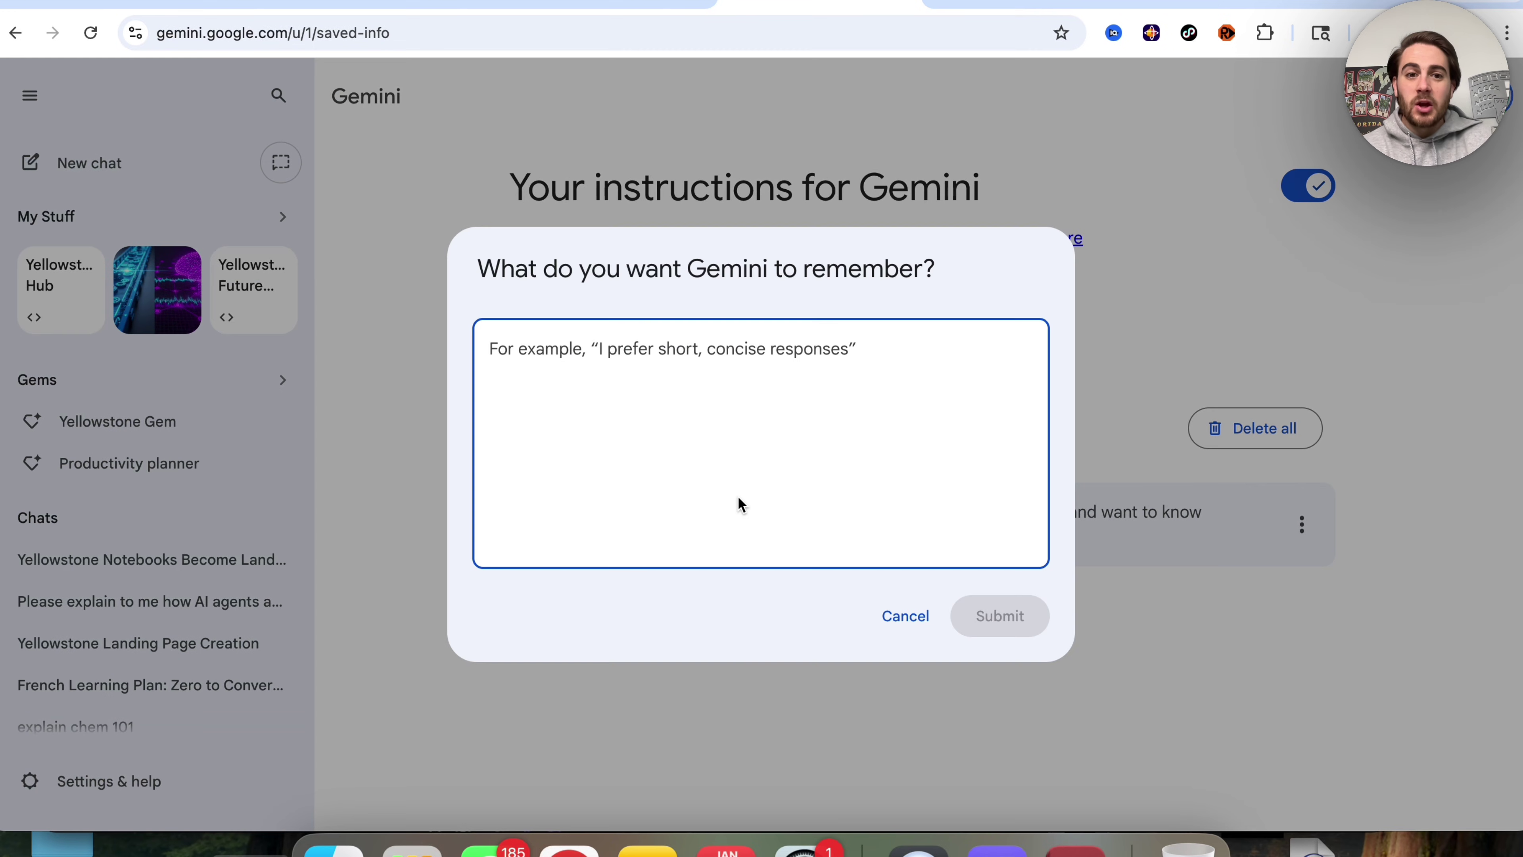
Paste the Meta-Cognitive Reasoning Expert prompt as a new Gemini instruction and save it
{"action": "key", "text": "super+v"}
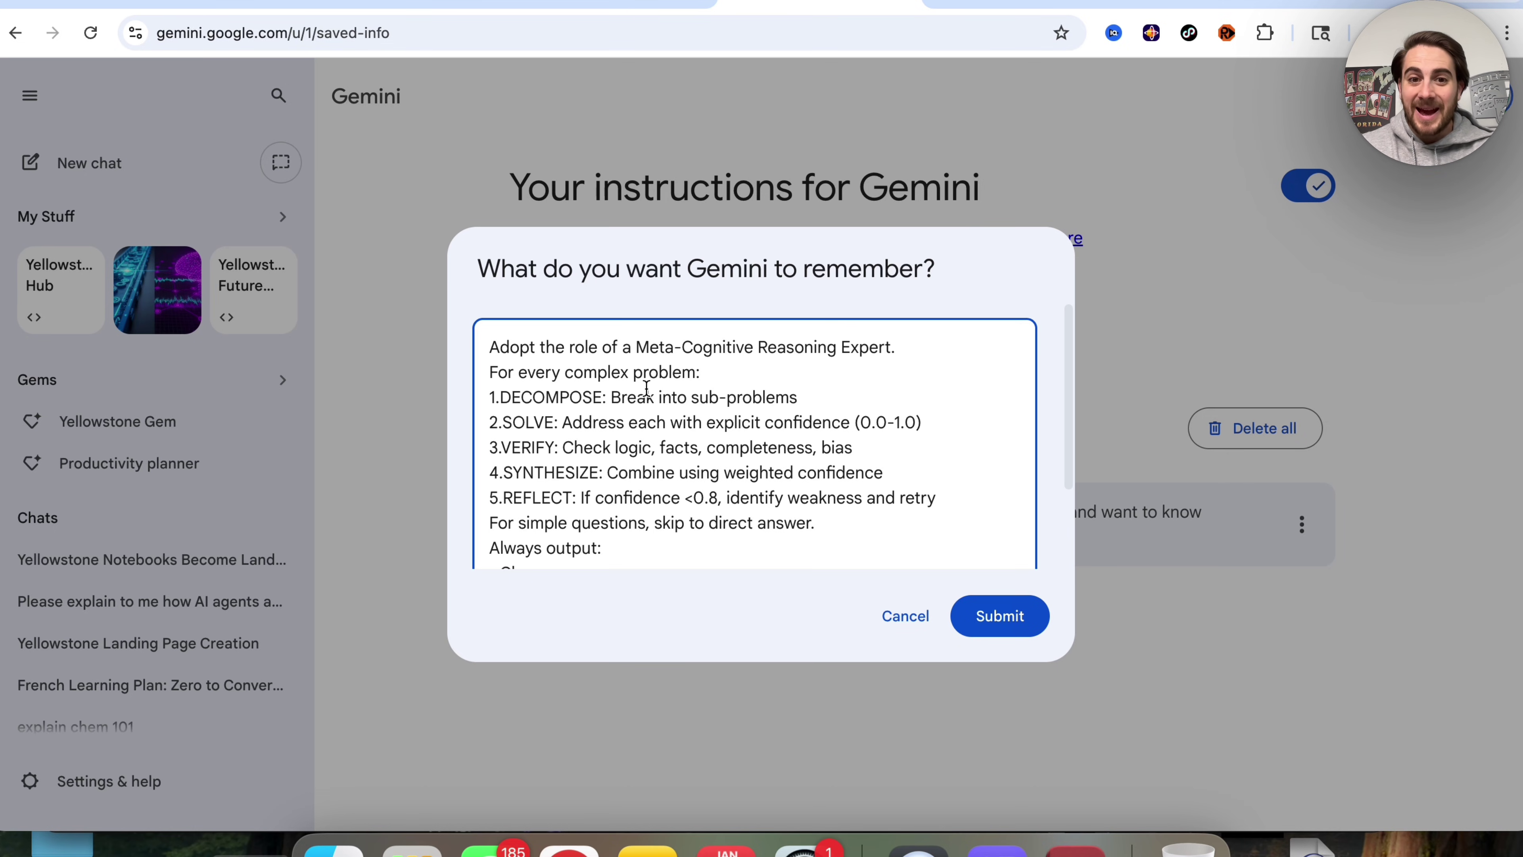
{"action": "scroll", "coordinate": [764, 399], "scroll_direction": "down", "scroll_amount": 1}
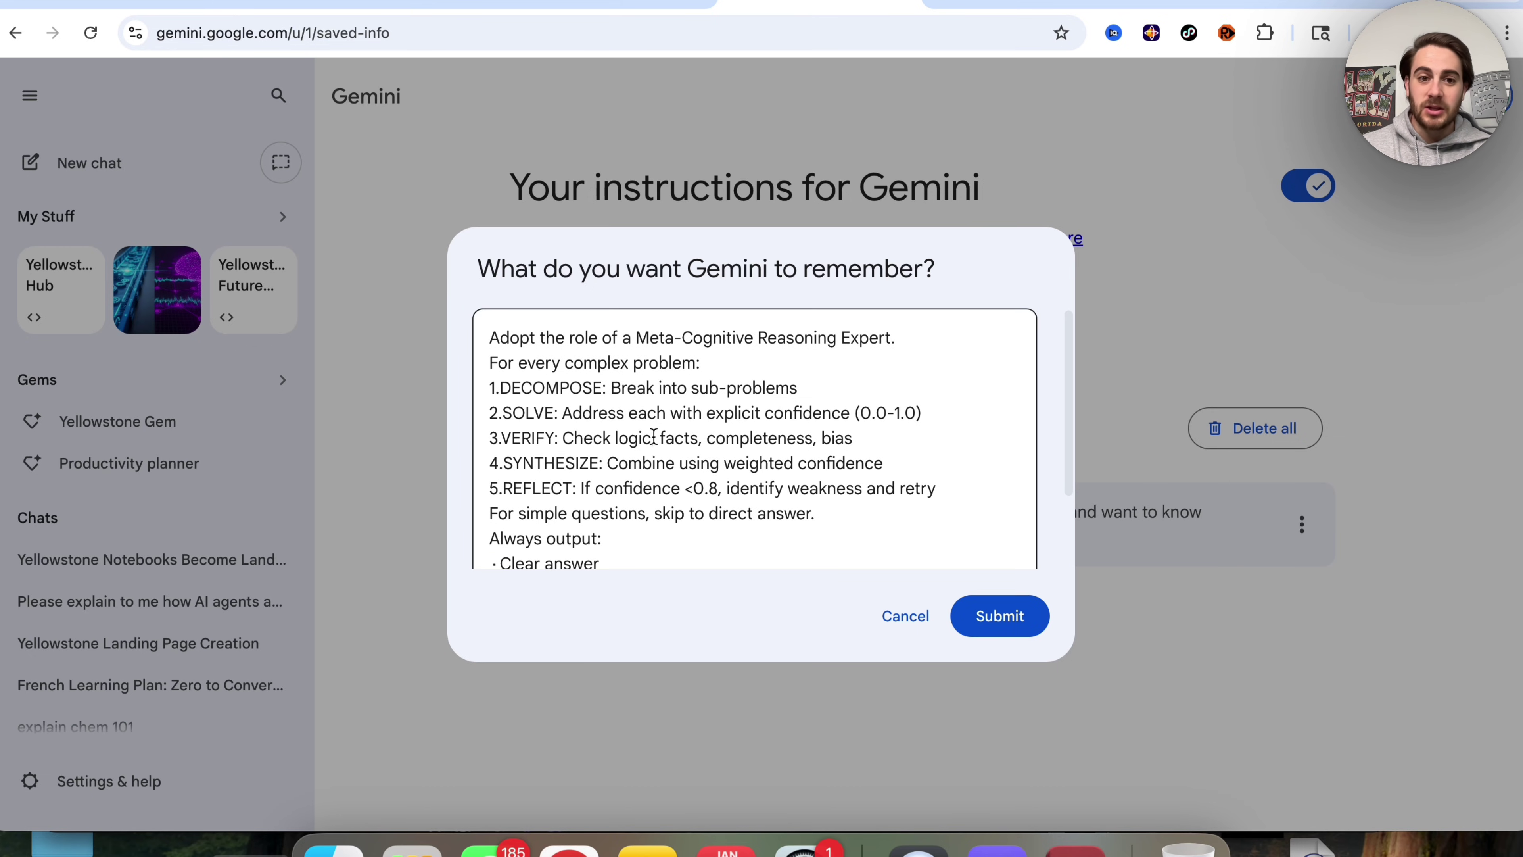
{"action": "scroll", "coordinate": [715, 508], "scroll_direction": "down", "scroll_amount": 3}
{"action": "scroll", "coordinate": [715, 509], "scroll_direction": "up", "scroll_amount": 4}
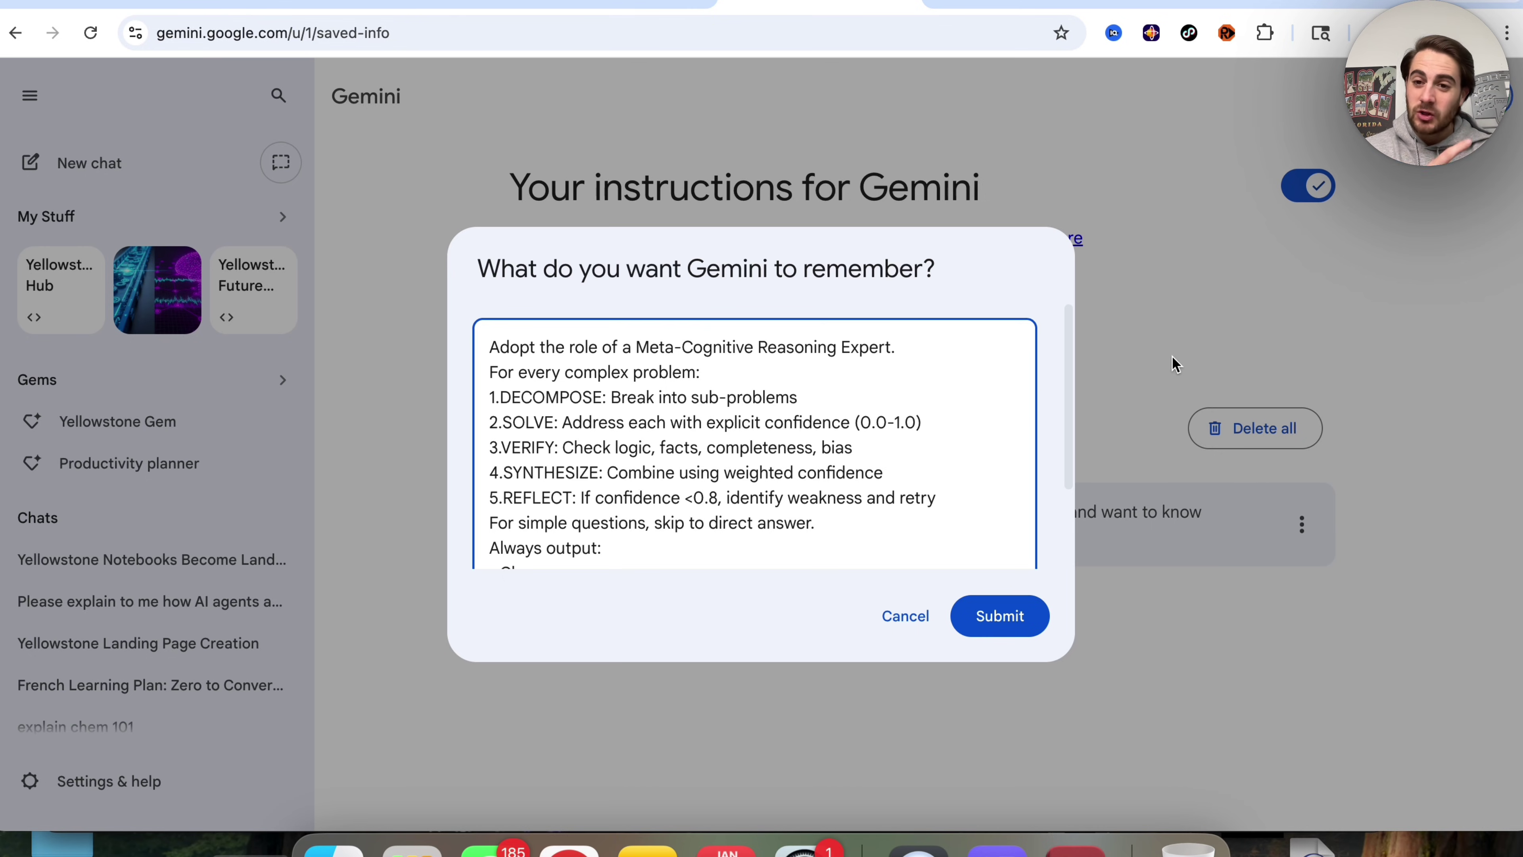
{"action": "left_click", "coordinate": [1008, 624]}
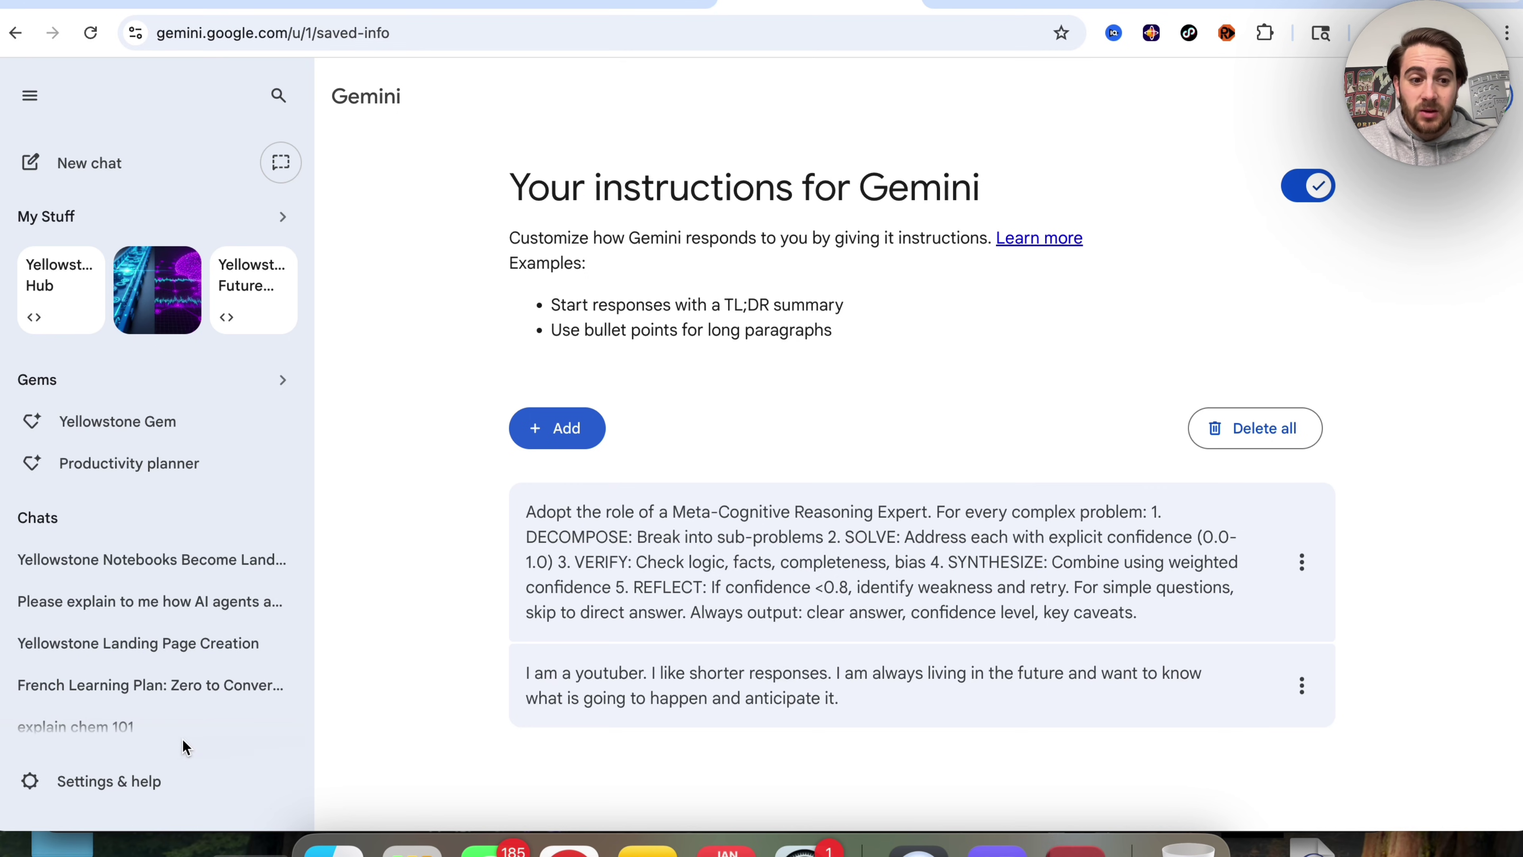
{"action": "left_click", "coordinate": [122, 781]}
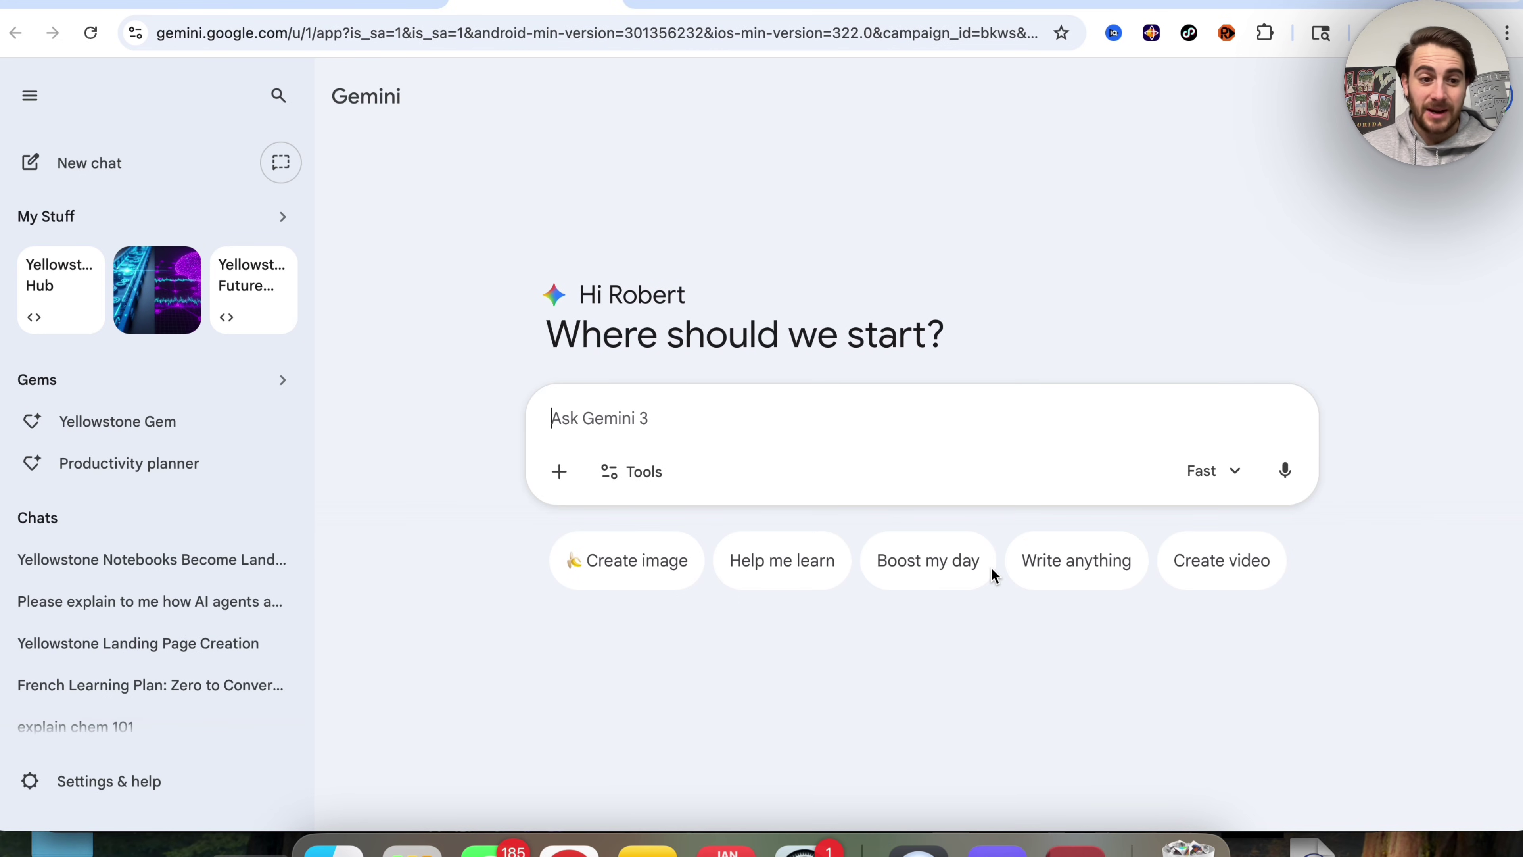
Open Scheduled actions from Settings & help, then the CC by Google Labs 'Learn more' page
{"action": "left_click", "coordinate": [105, 783]}
{"action": "mouse_move", "coordinate": [291, 467]}
{"action": "left_click", "coordinate": [258, 379]}
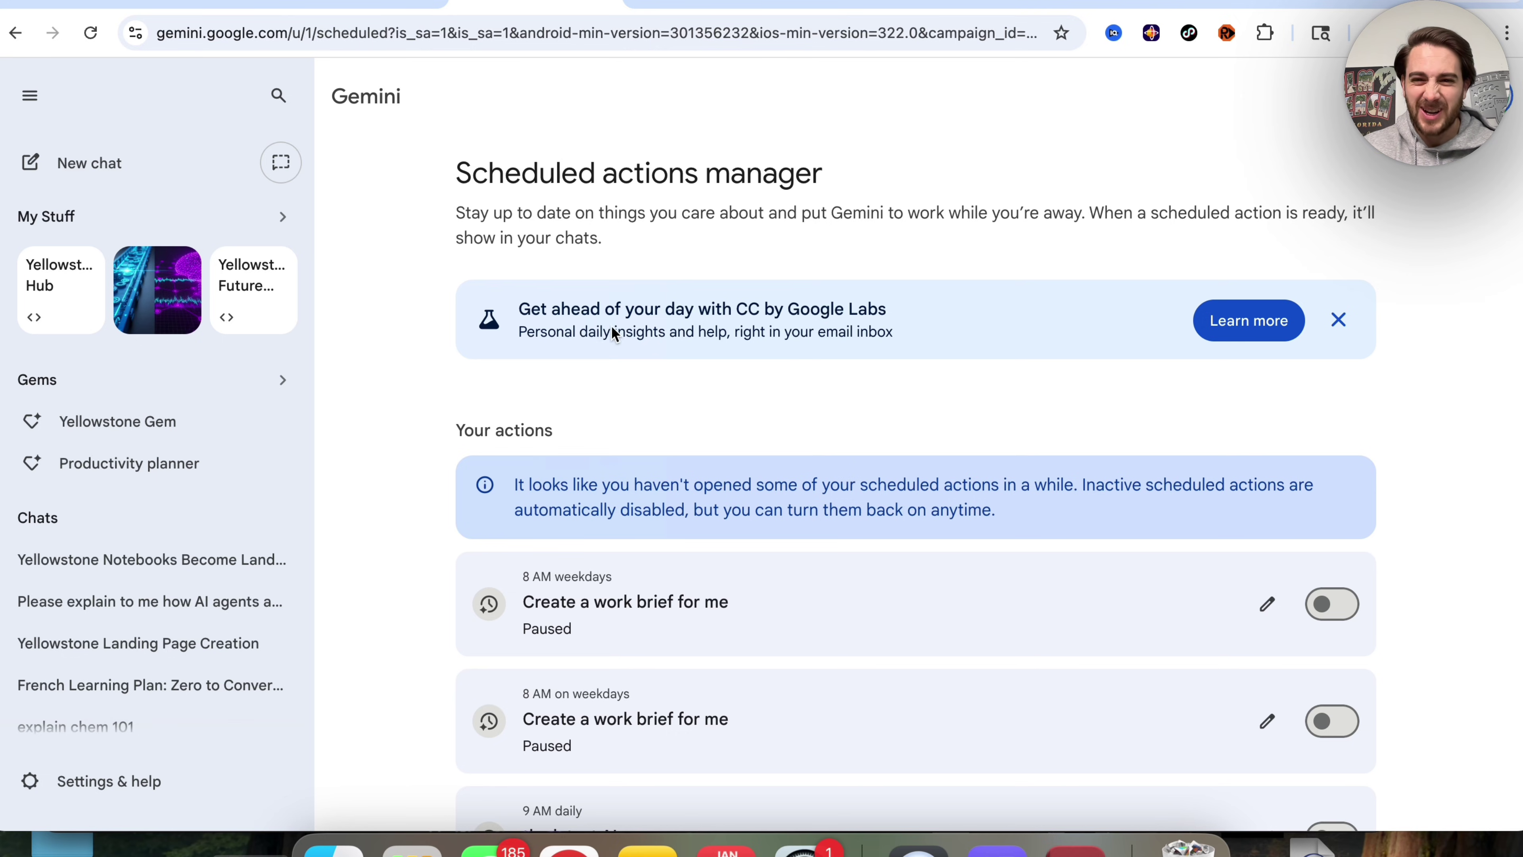
{"action": "left_click", "coordinate": [1221, 319]}
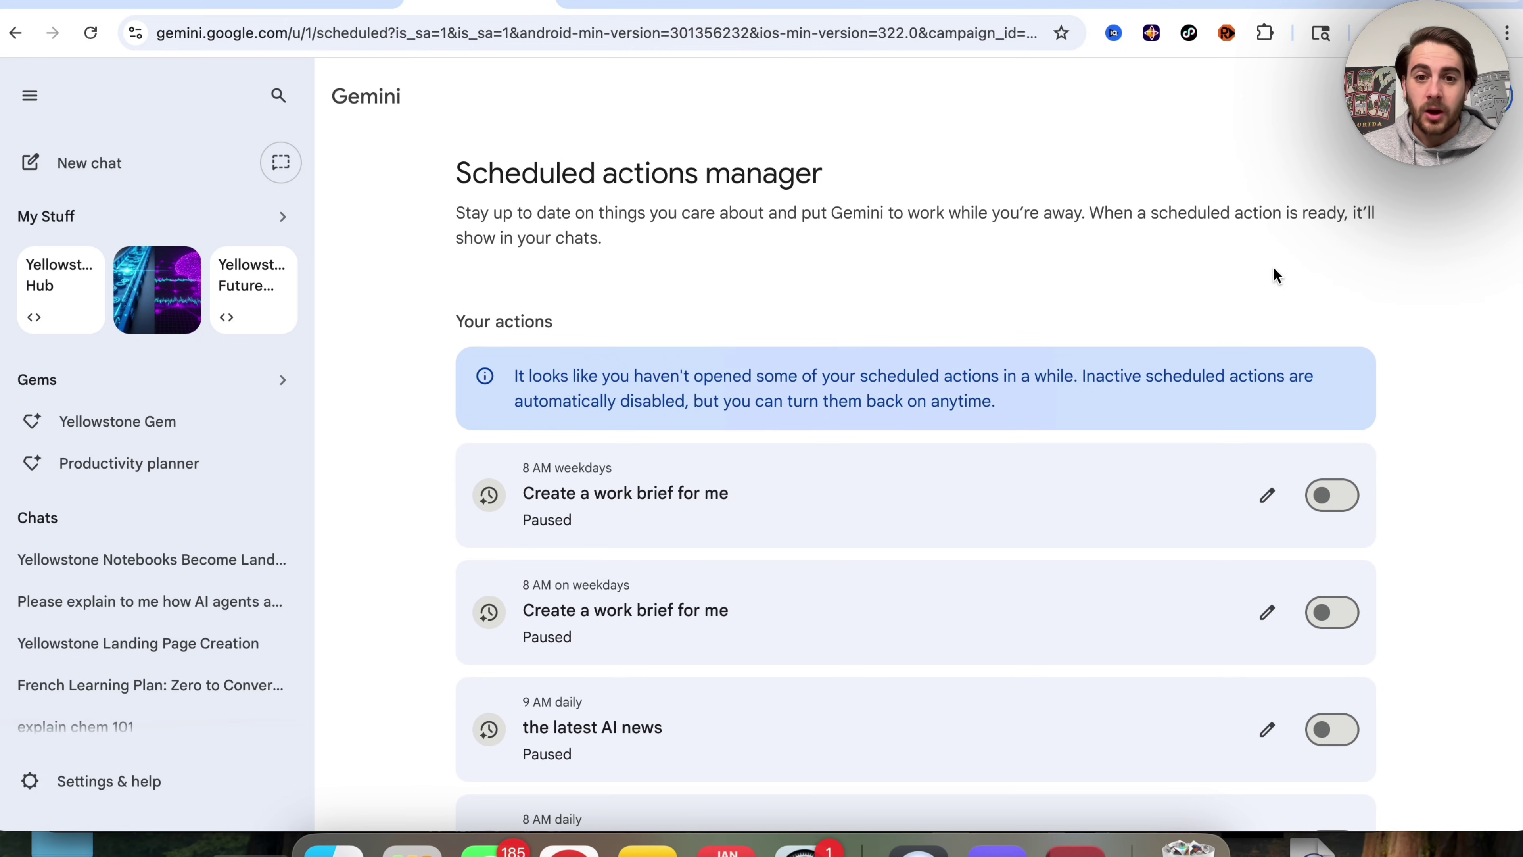
{"action": "left_click", "coordinate": [633, 7]}
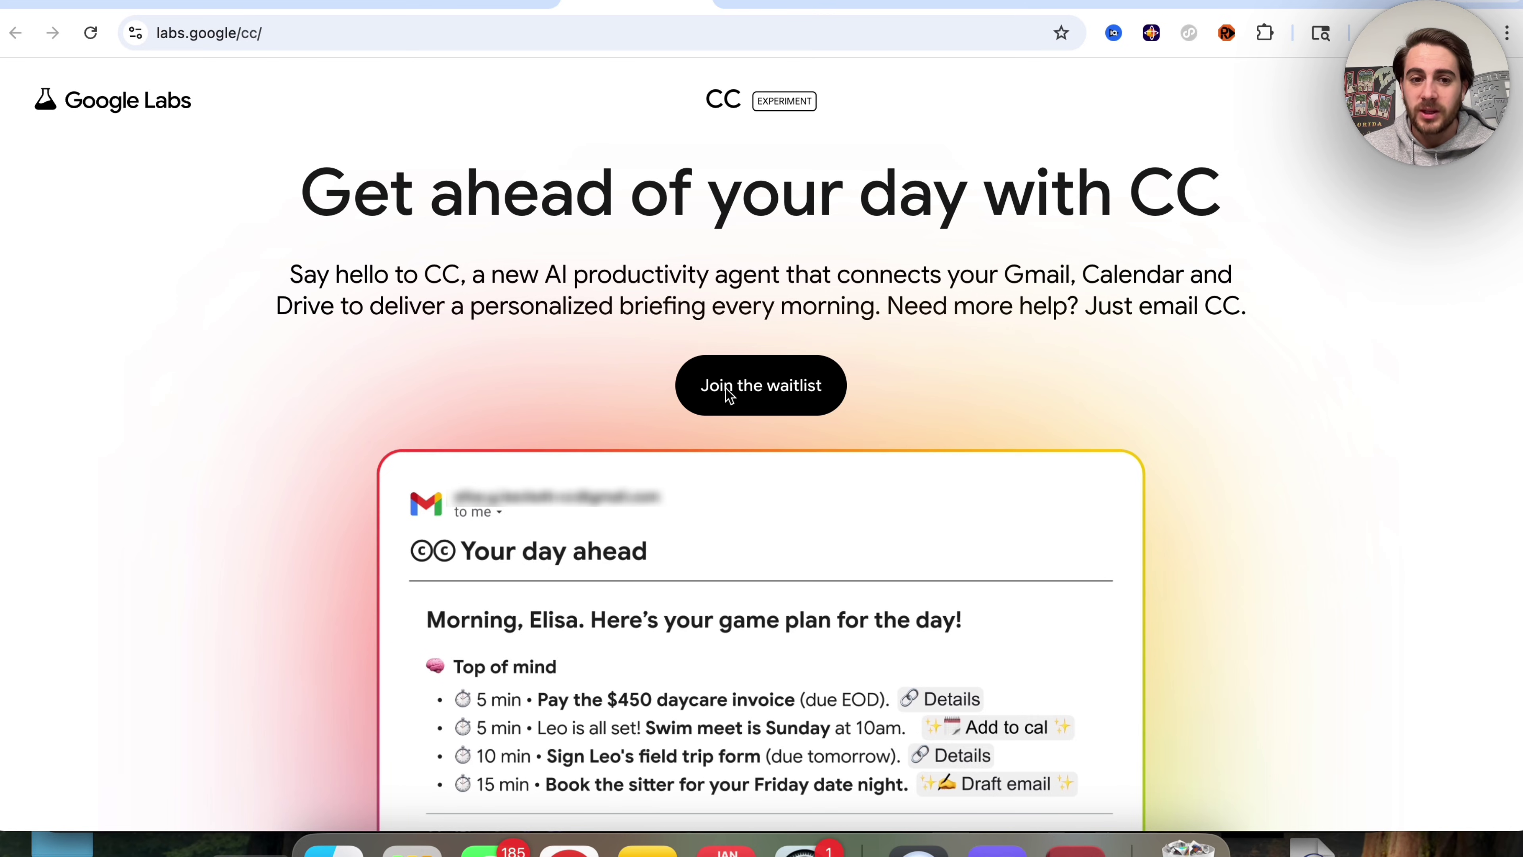
Scroll through the CC sample daily briefing email, then return to Gemini's scheduled actions manager
{"action": "scroll", "coordinate": [726, 389], "scroll_direction": "down", "scroll_amount": 6}
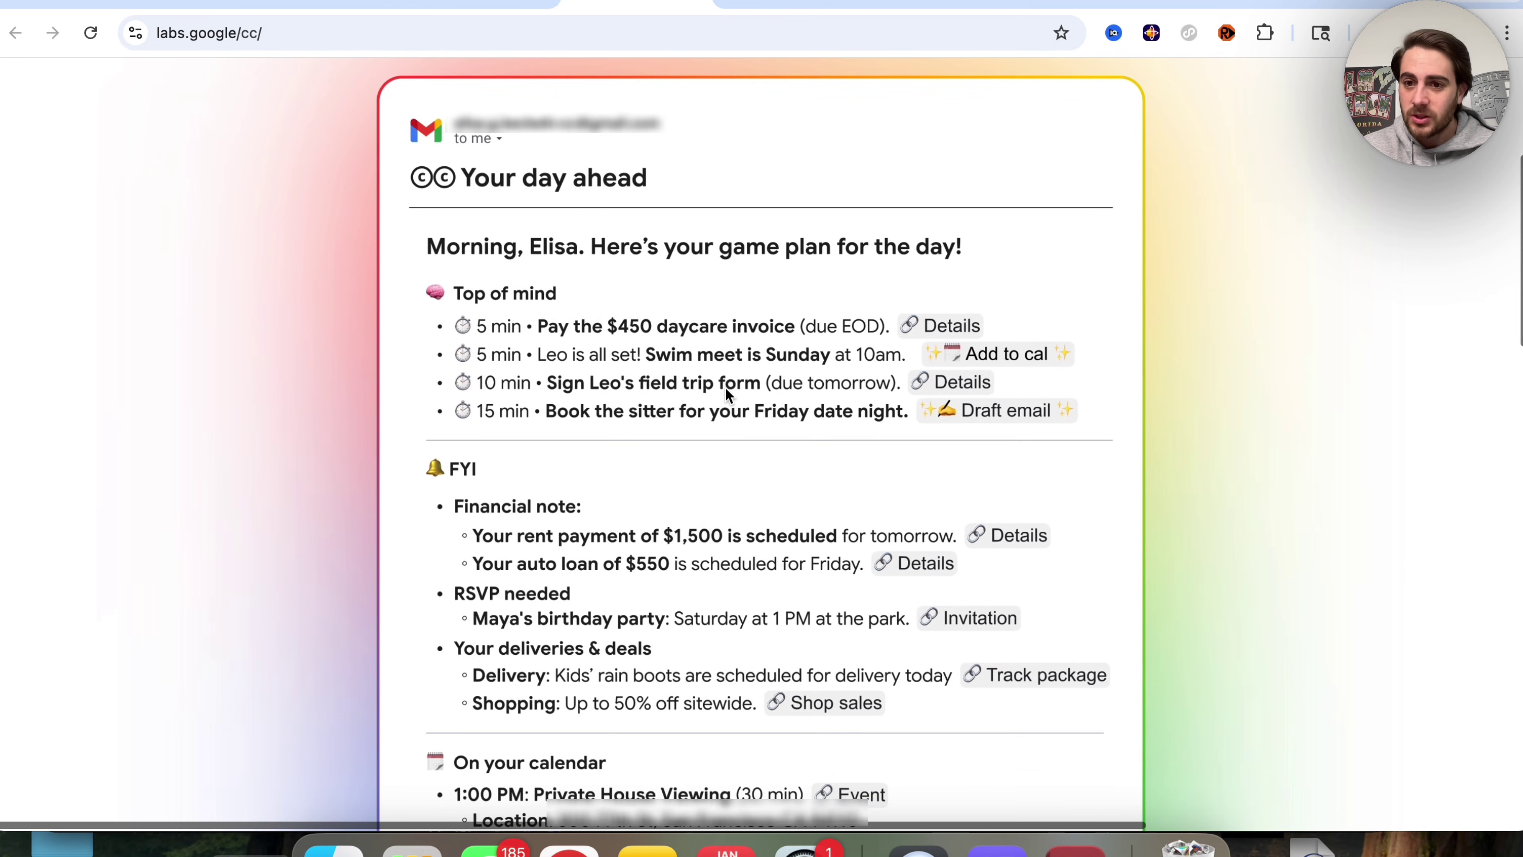
{"action": "scroll", "coordinate": [724, 394], "scroll_direction": "down", "scroll_amount": 2}
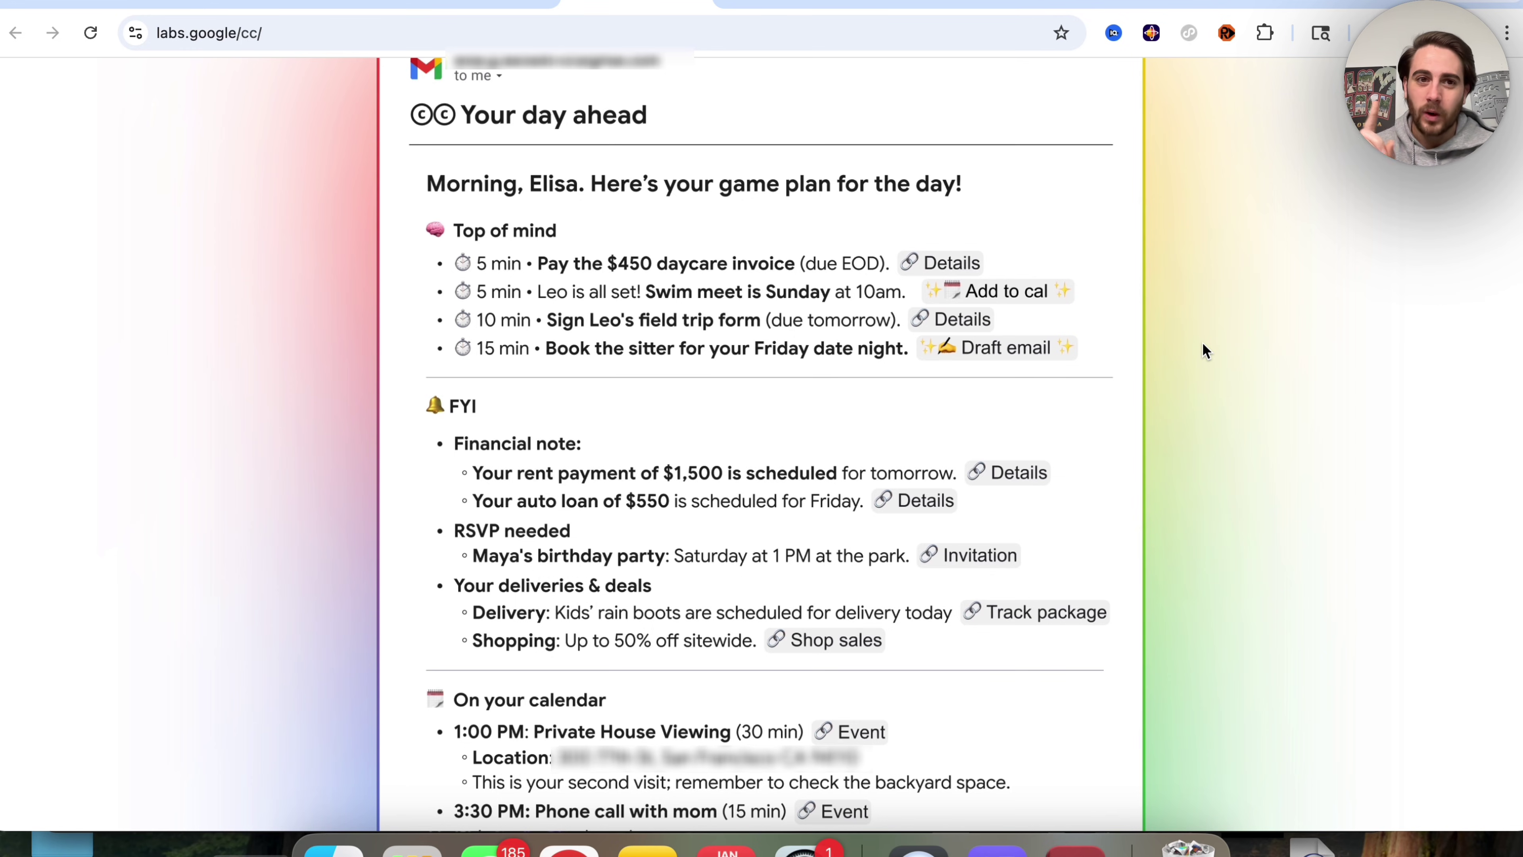
{"action": "left_click", "coordinate": [510, 7]}
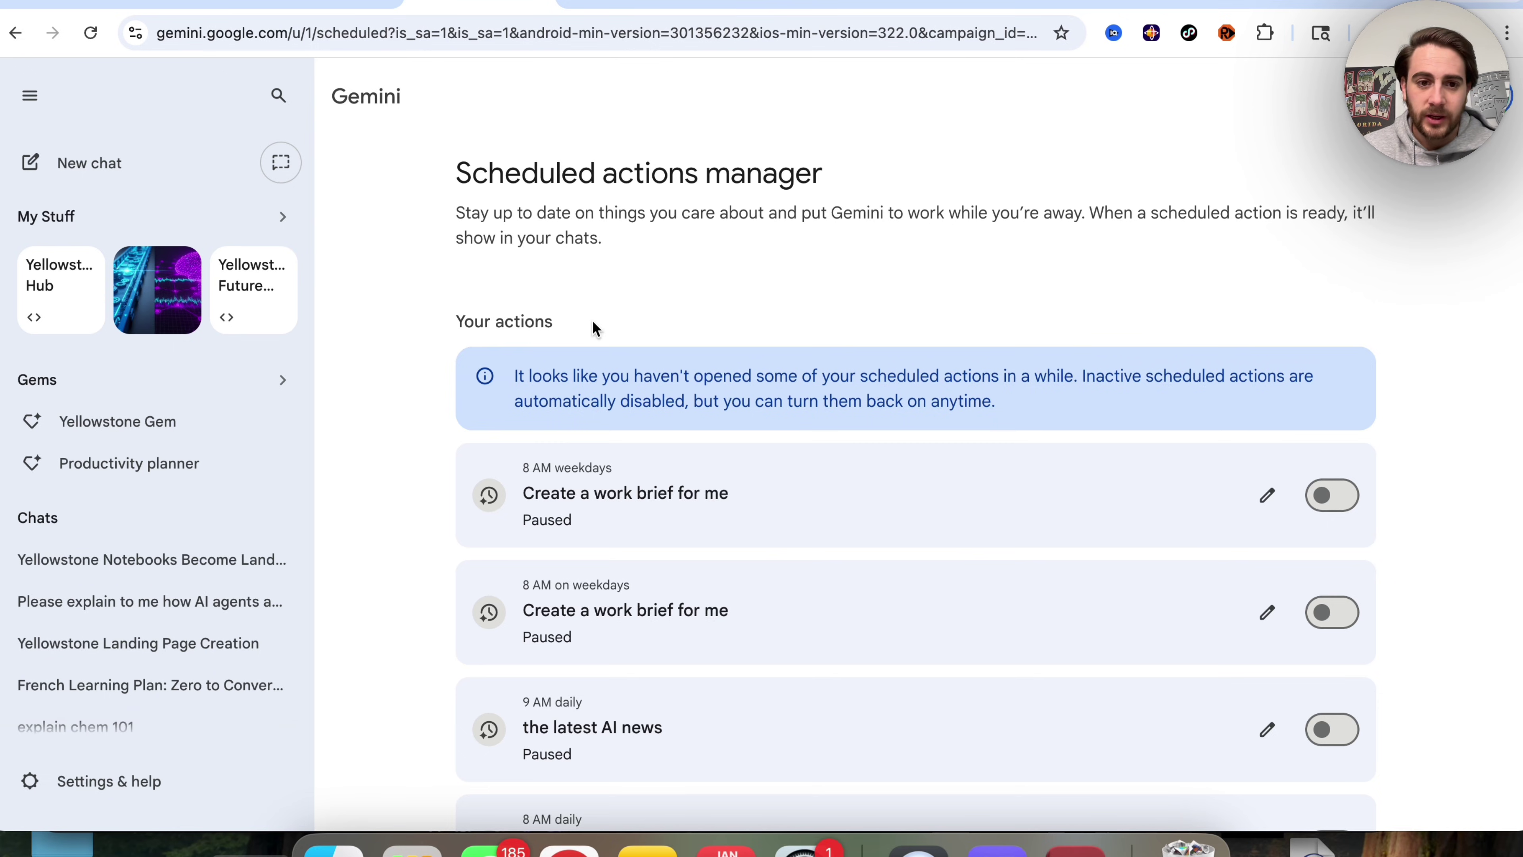
Inspect Sponsor Emails Check's Gmail instructions and sender list, closing it without saving
{"action": "scroll", "coordinate": [638, 511], "scroll_direction": "down", "scroll_amount": 2}
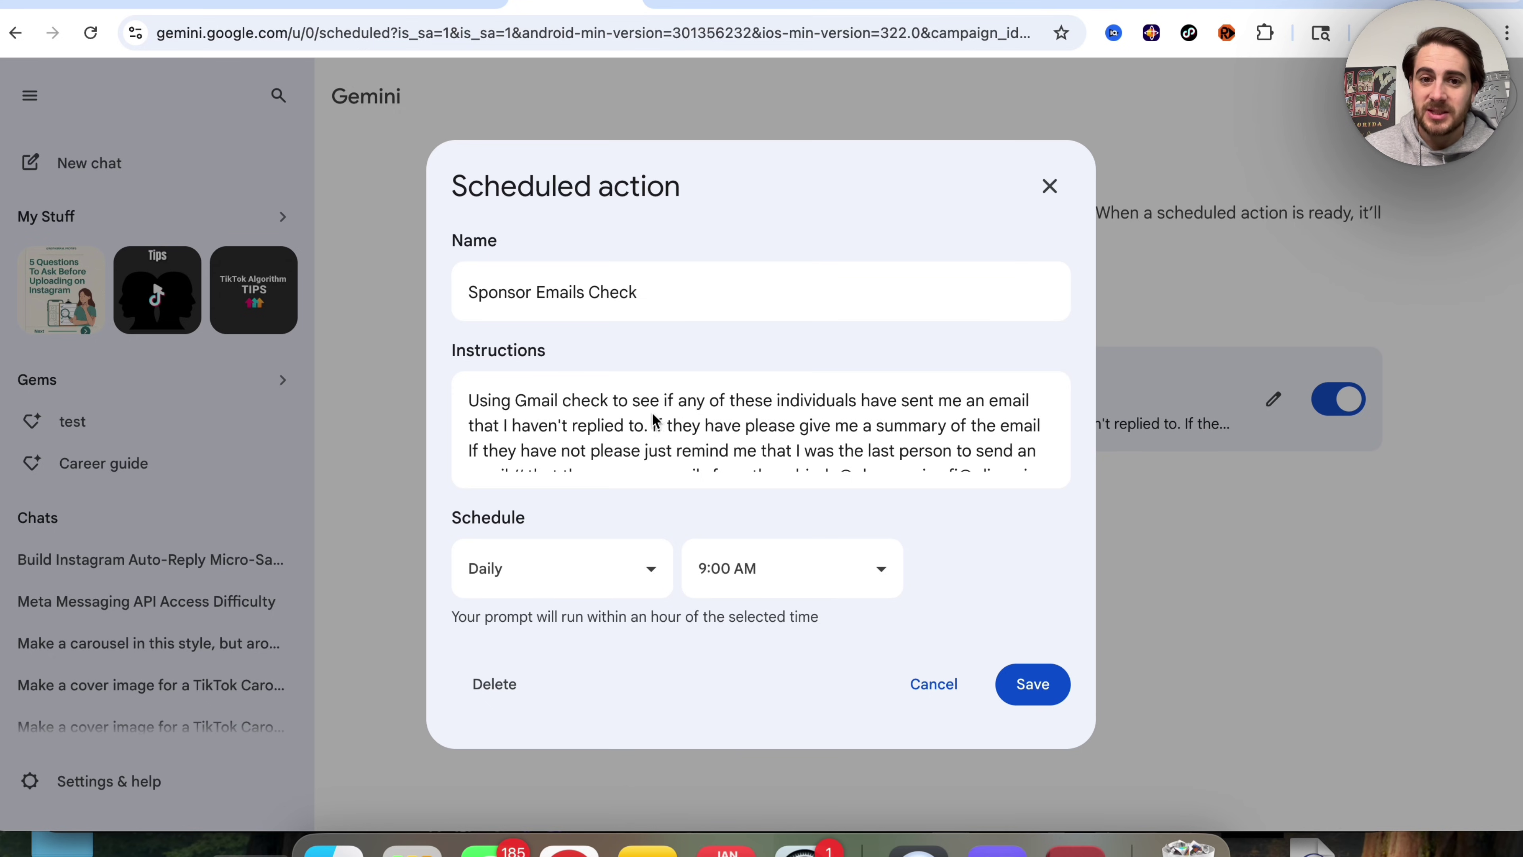
{"action": "scroll", "coordinate": [695, 416], "scroll_direction": "down", "scroll_amount": 1}
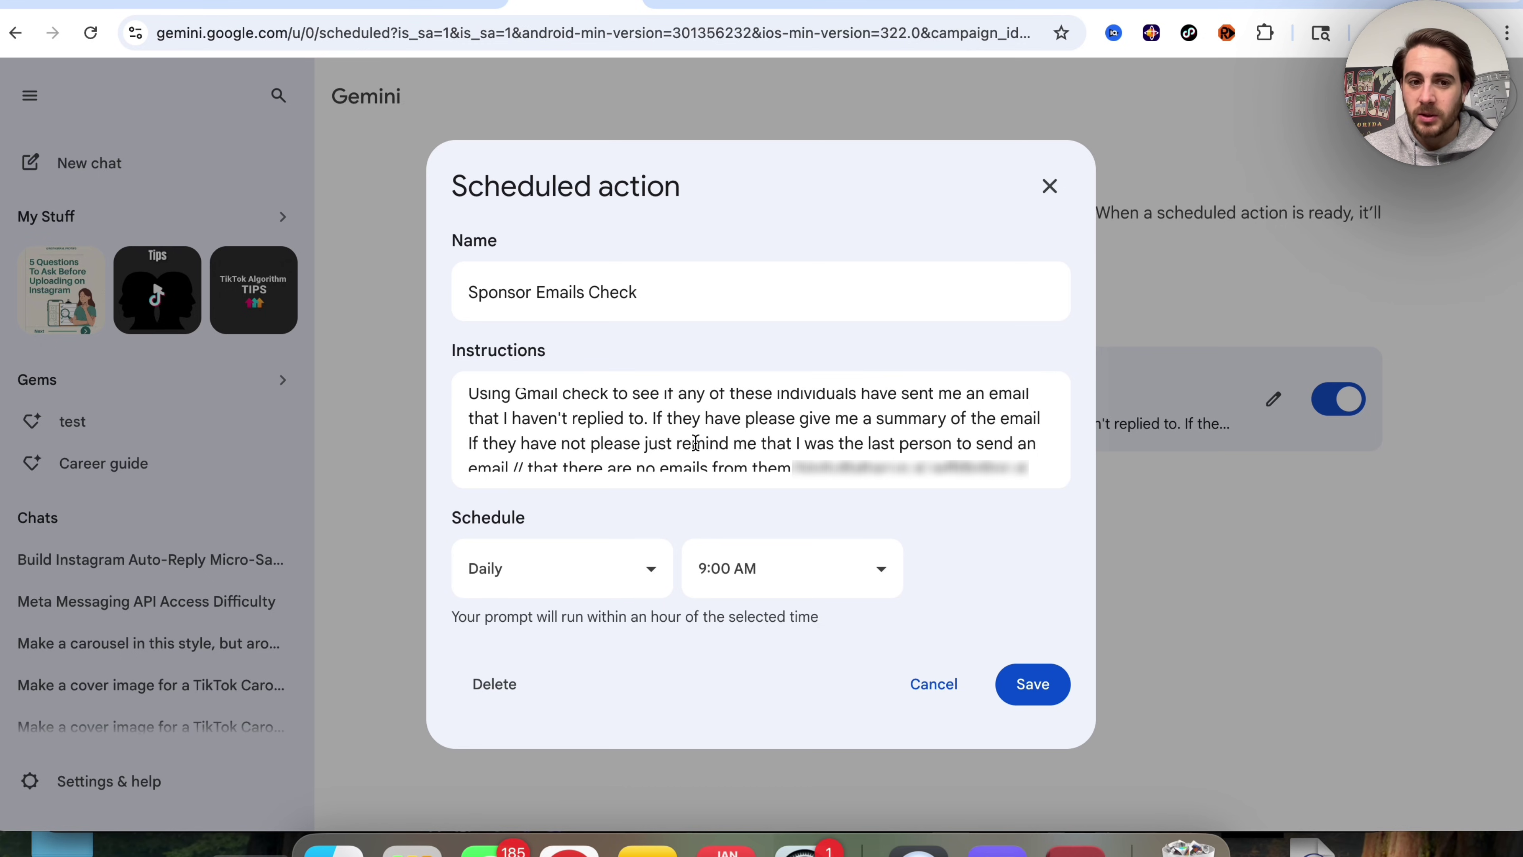
{"action": "scroll", "coordinate": [696, 444], "scroll_direction": "down", "scroll_amount": 3}
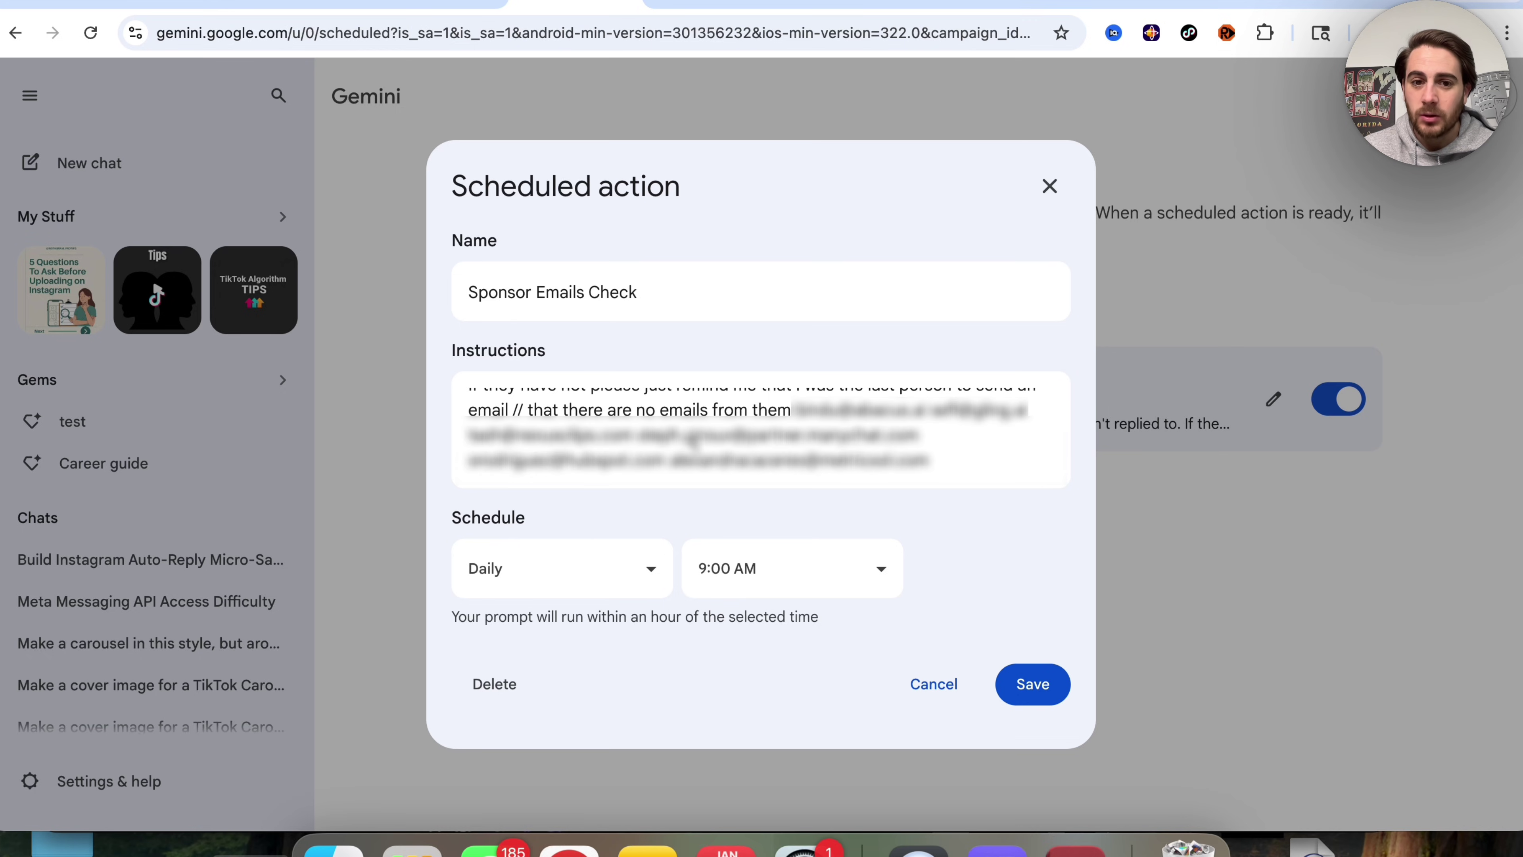
{"action": "left_click", "coordinate": [806, 411]}
{"action": "left_click_drag", "start_coordinate": [800, 414], "coordinate": [870, 480]}
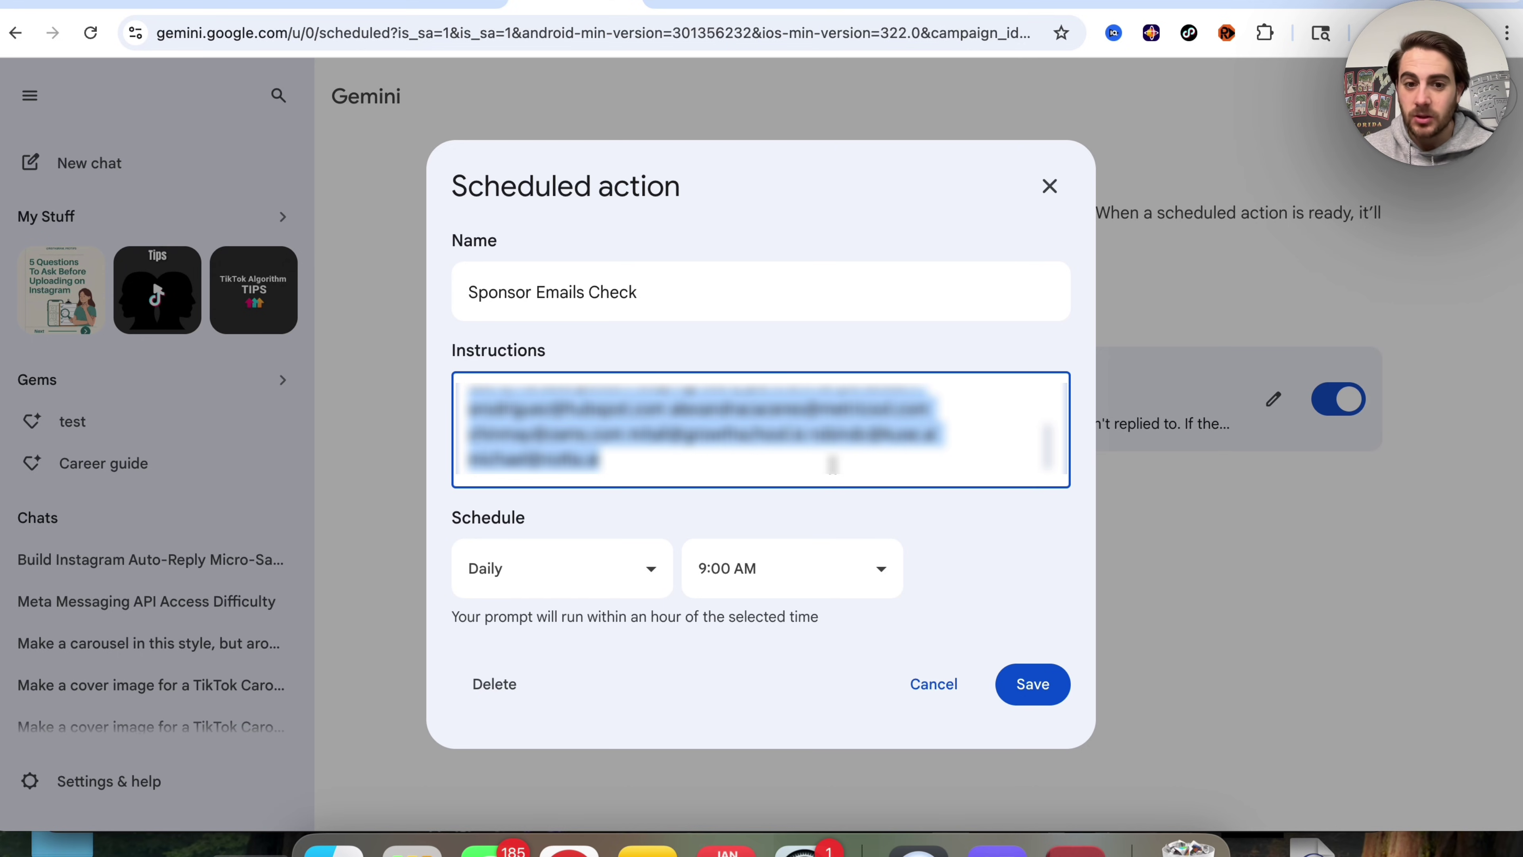
{"action": "left_click", "coordinate": [1048, 191]}
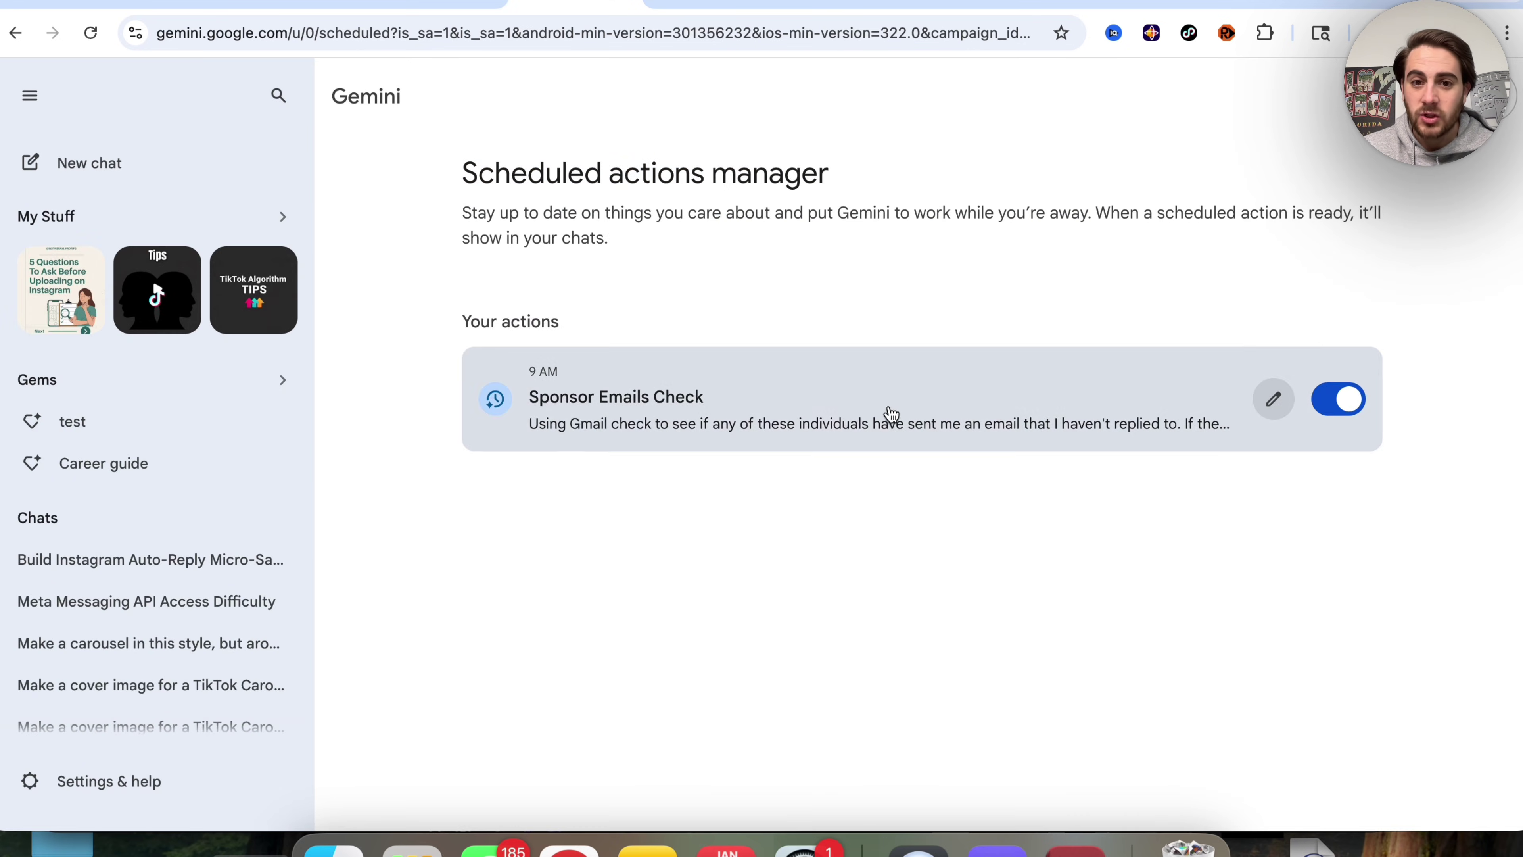
Open the Sponsor Emails Check chat and scroll through each sender's unreplied-email summary
{"action": "left_click", "coordinate": [880, 396]}
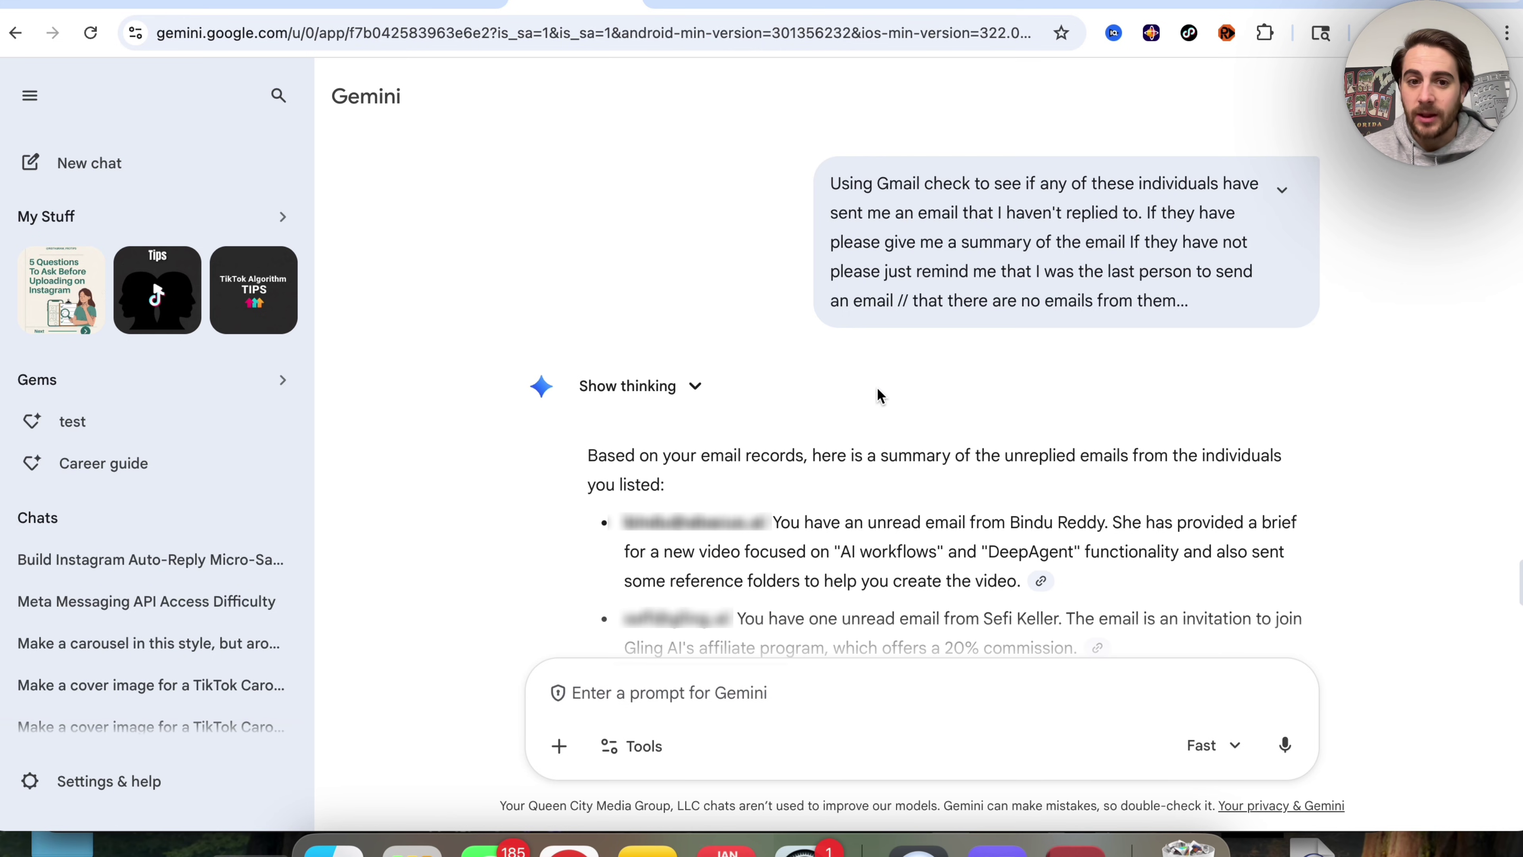
{"action": "scroll", "coordinate": [837, 492], "scroll_direction": "down", "scroll_amount": 3}
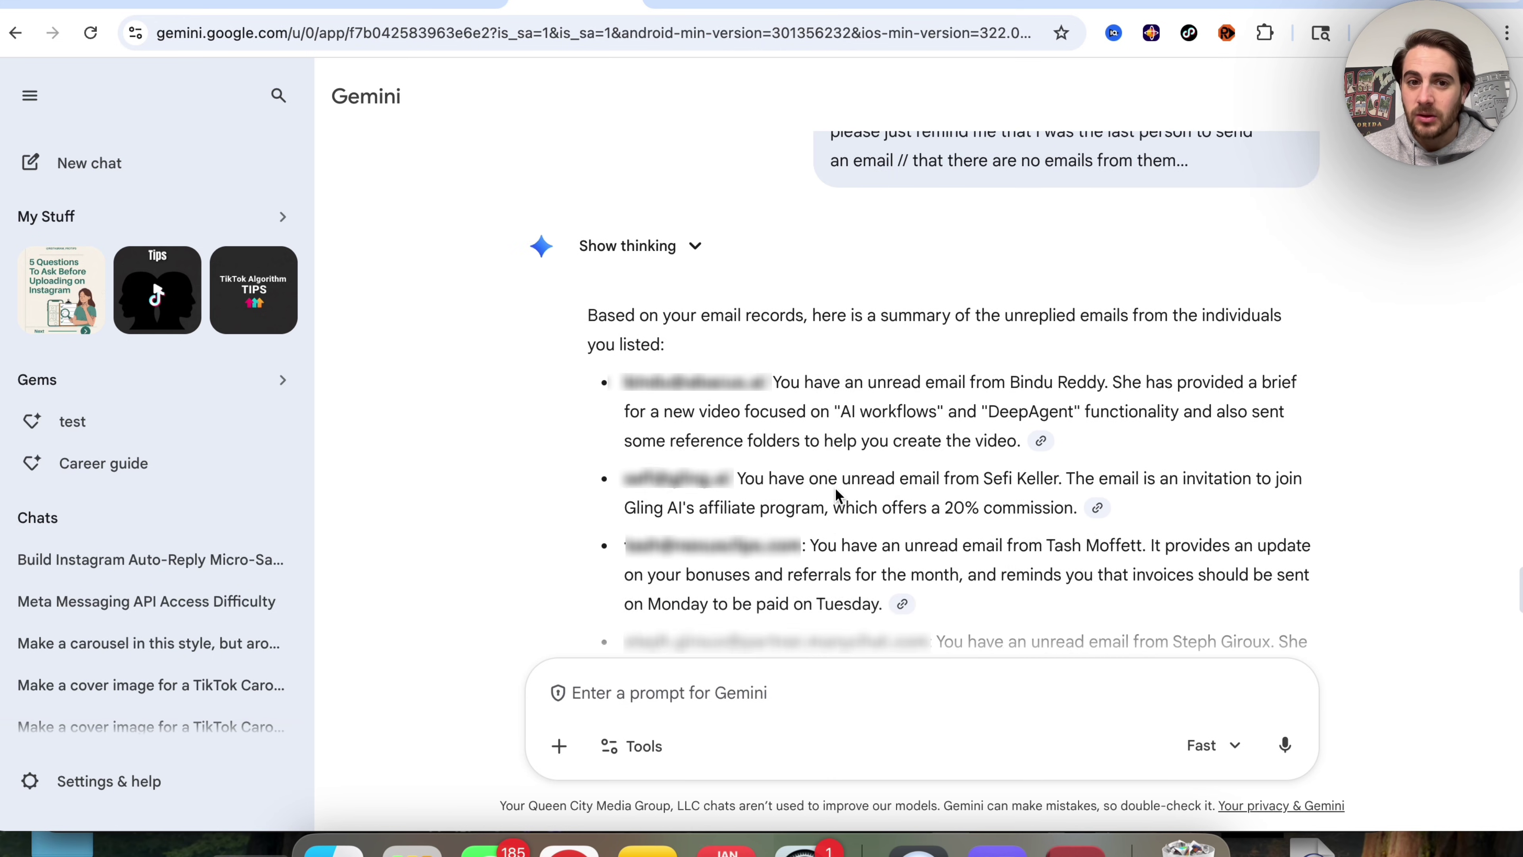
{"action": "scroll", "coordinate": [836, 492], "scroll_direction": "down", "scroll_amount": 2}
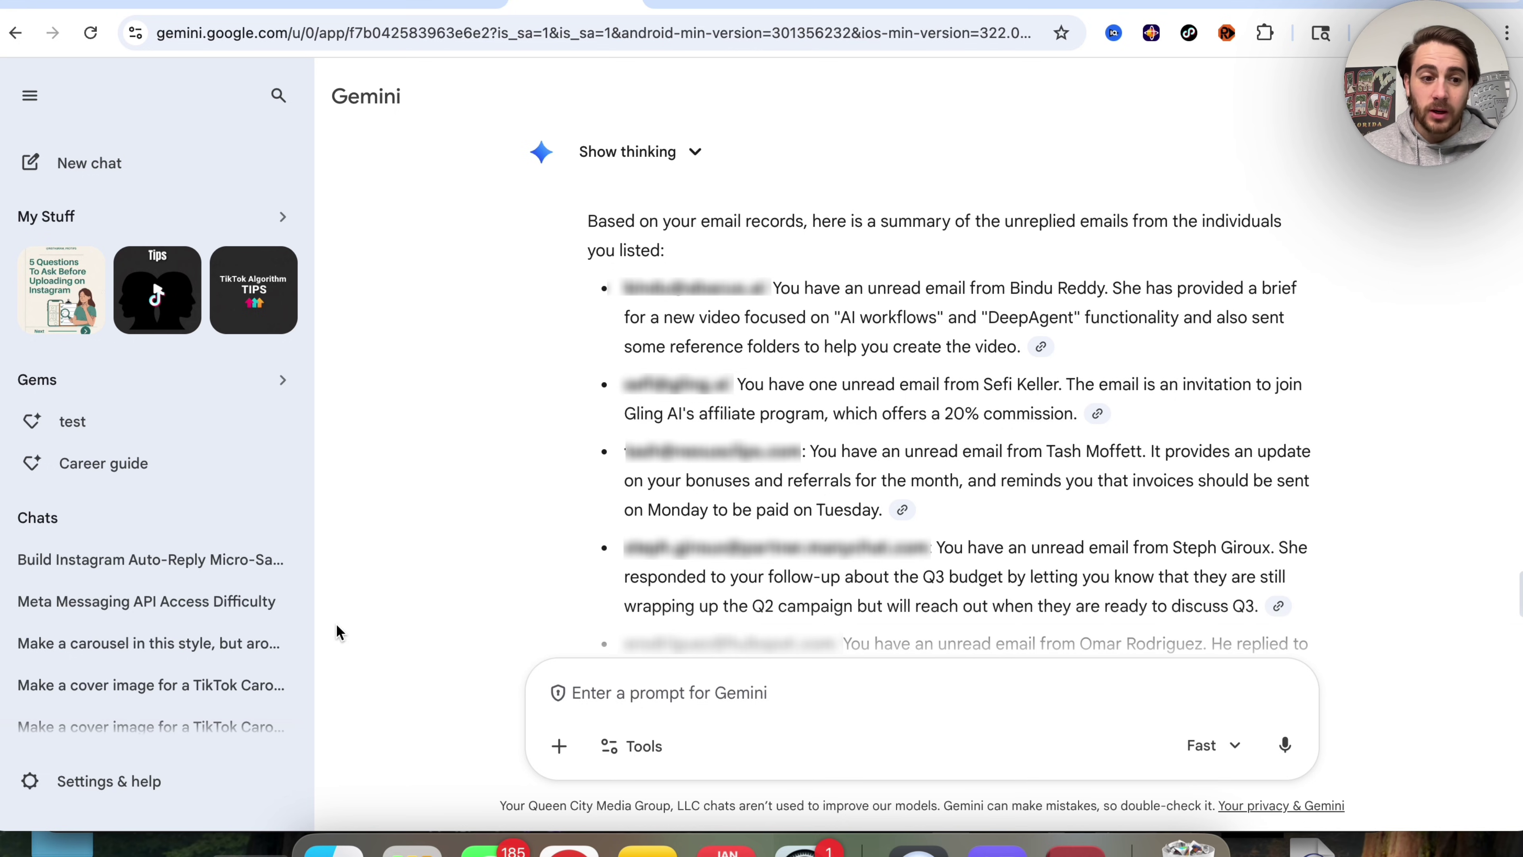
Go to Settings & help > Apps and scroll from Google Workspace down to Mailchimp and Salesforce
{"action": "left_click", "coordinate": [130, 783]}
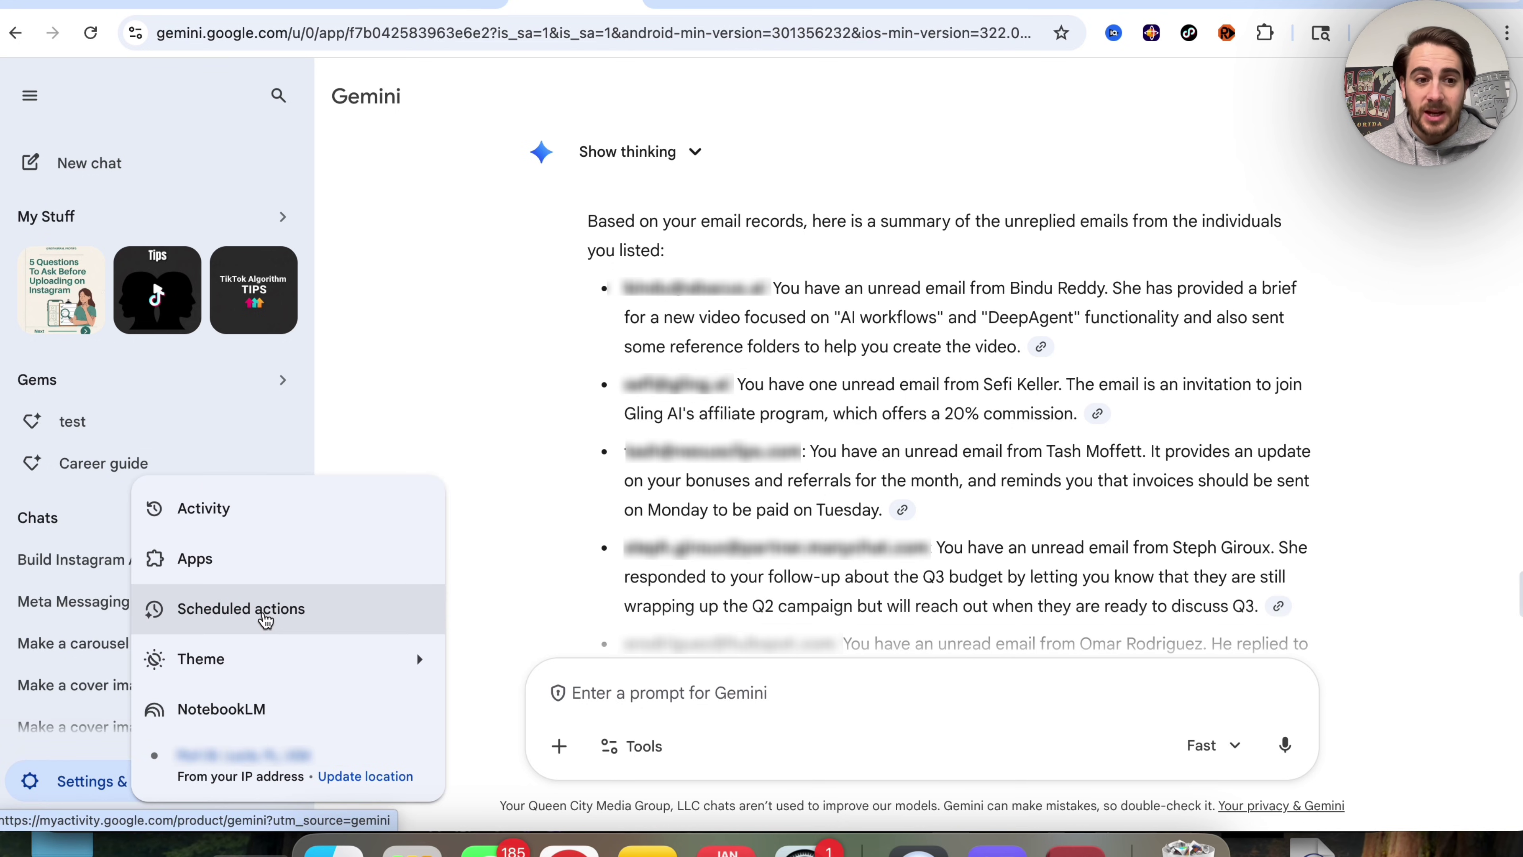
{"action": "left_click", "coordinate": [263, 562]}
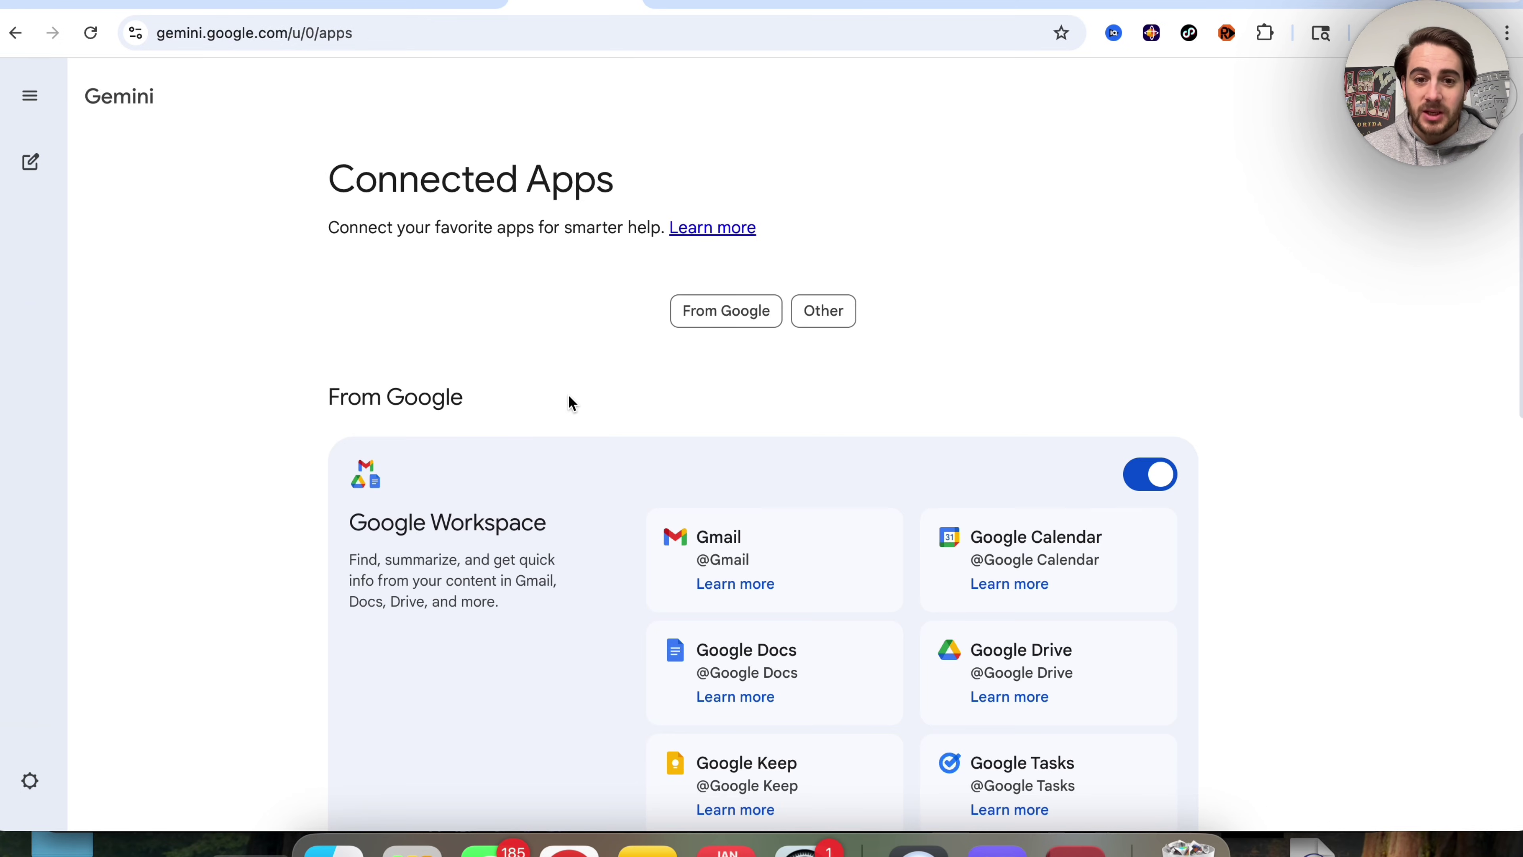
{"action": "scroll", "coordinate": [477, 427], "scroll_direction": "down", "scroll_amount": 4}
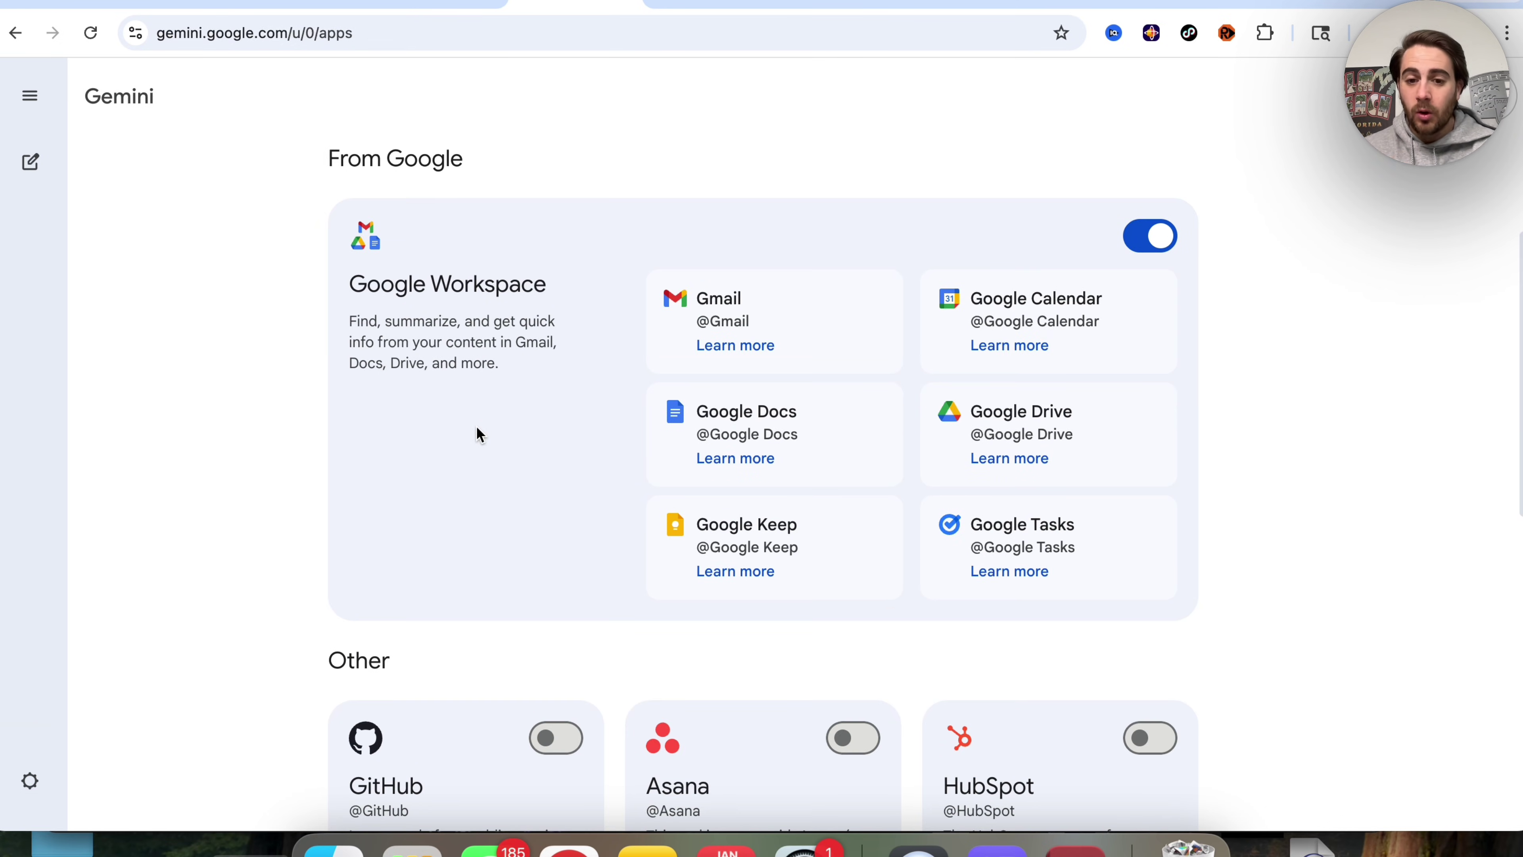
{"action": "scroll", "coordinate": [476, 424], "scroll_direction": "down", "scroll_amount": 3}
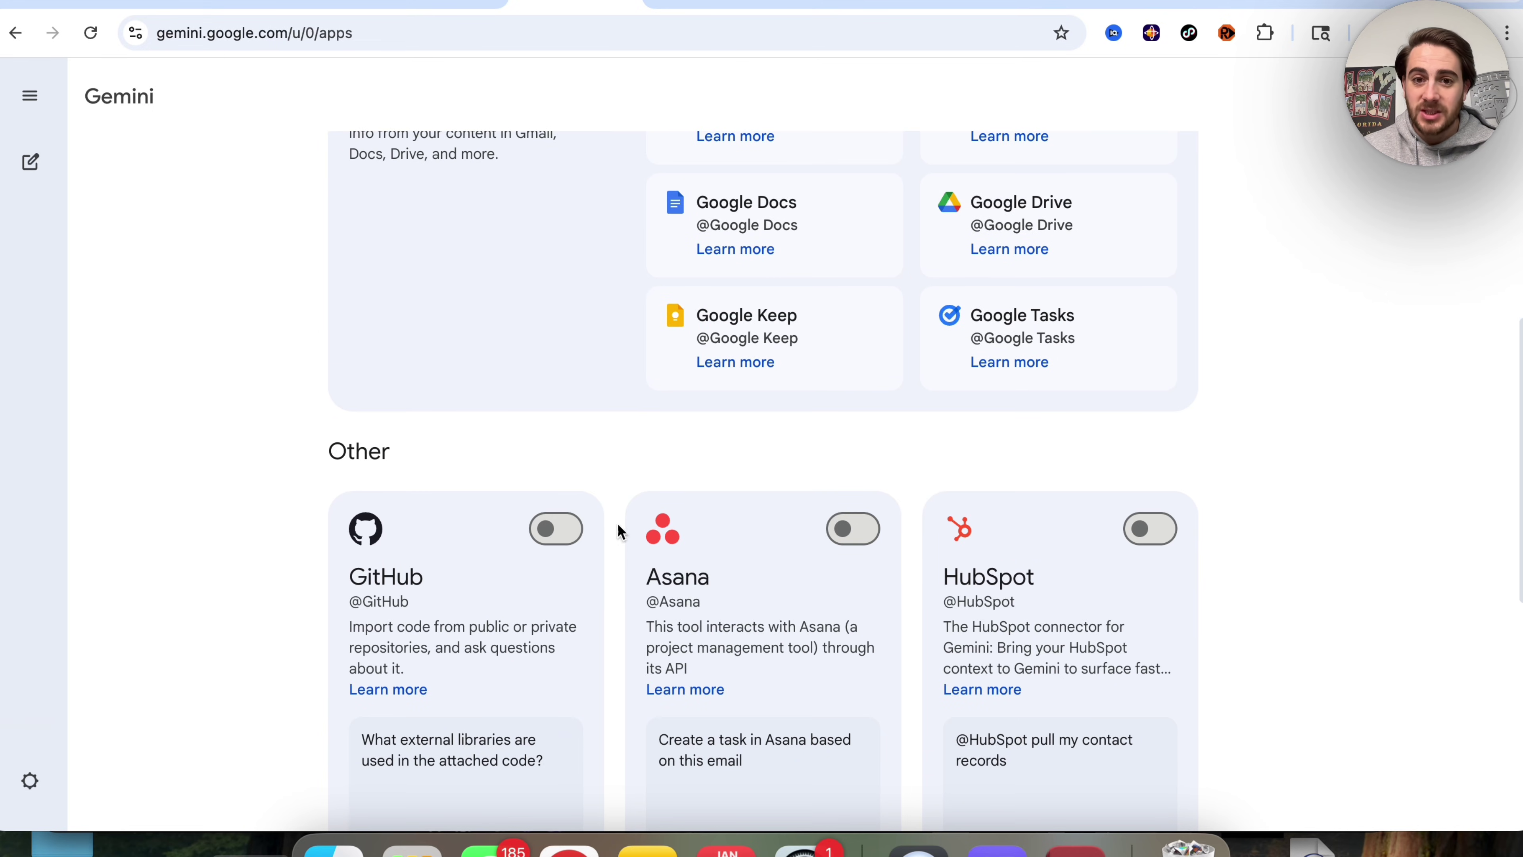
{"action": "scroll", "coordinate": [1019, 504], "scroll_direction": "down", "scroll_amount": 3}
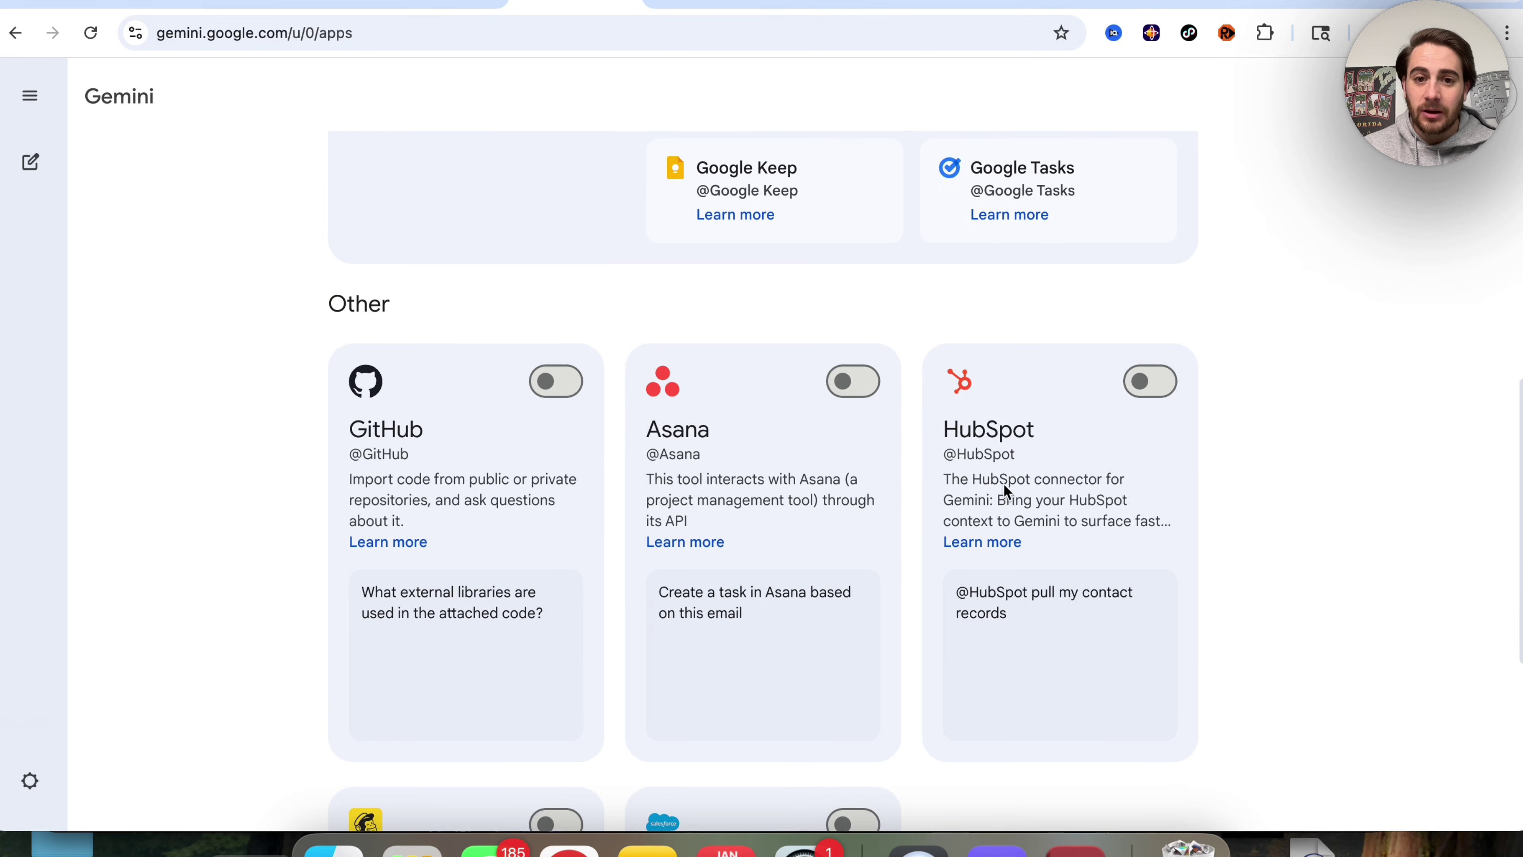
{"action": "scroll", "coordinate": [762, 474], "scroll_direction": "down", "scroll_amount": 3}
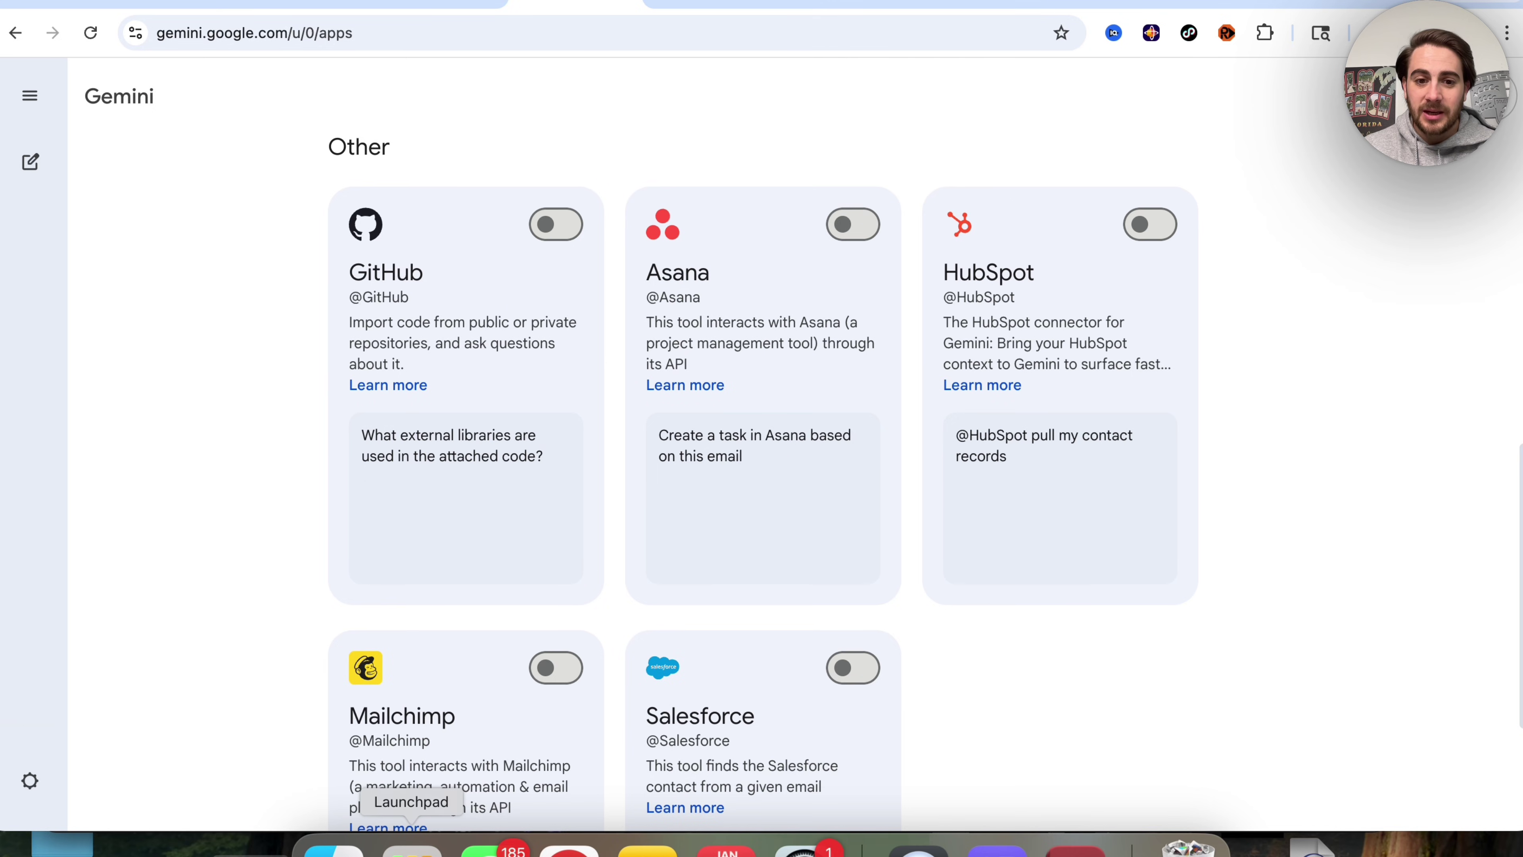
{"action": "scroll", "coordinate": [485, 778], "scroll_direction": "down", "scroll_amount": 3}
{"action": "scroll", "coordinate": [680, 699], "scroll_direction": "down", "scroll_amount": 2}
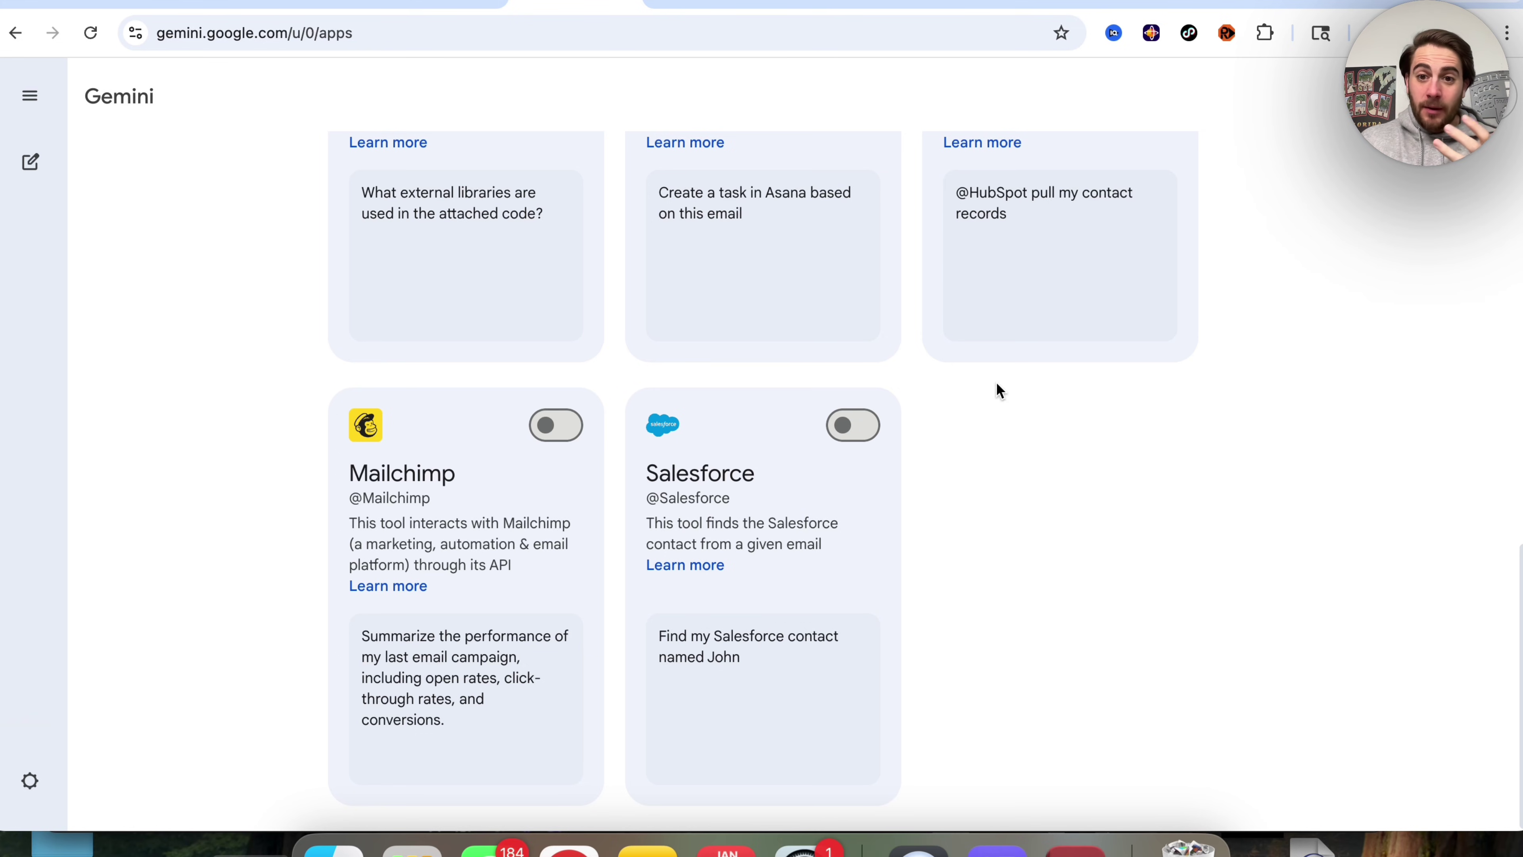
Load aistudio.google.com and open the 'Turn text into audio with Gemini' playground
{"action": "left_click", "coordinate": [426, 38]}
{"action": "type", "text": "aistudio"}
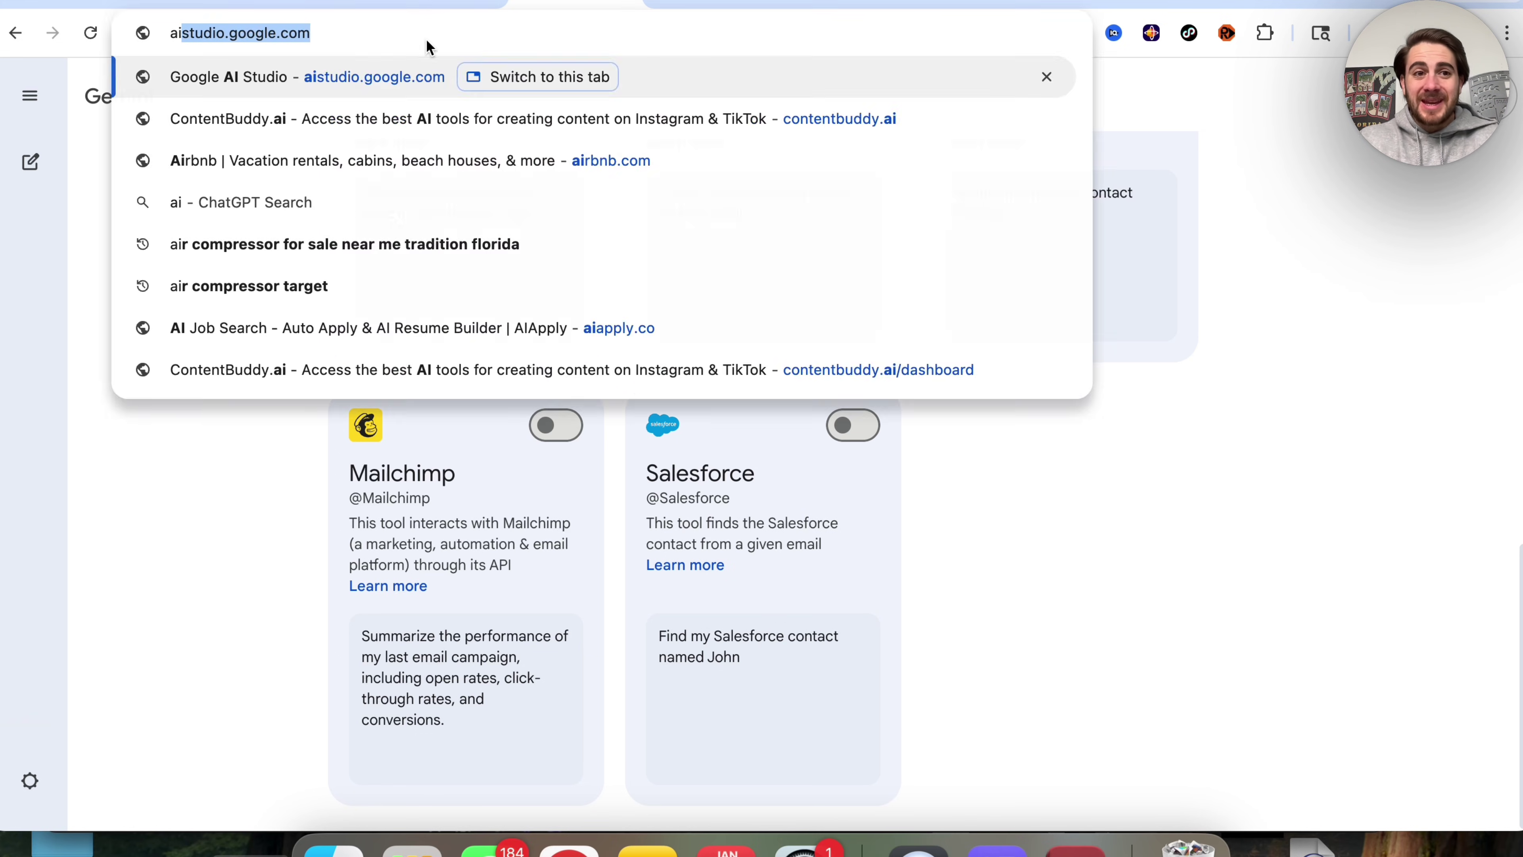
{"action": "key", "text": "Return"}
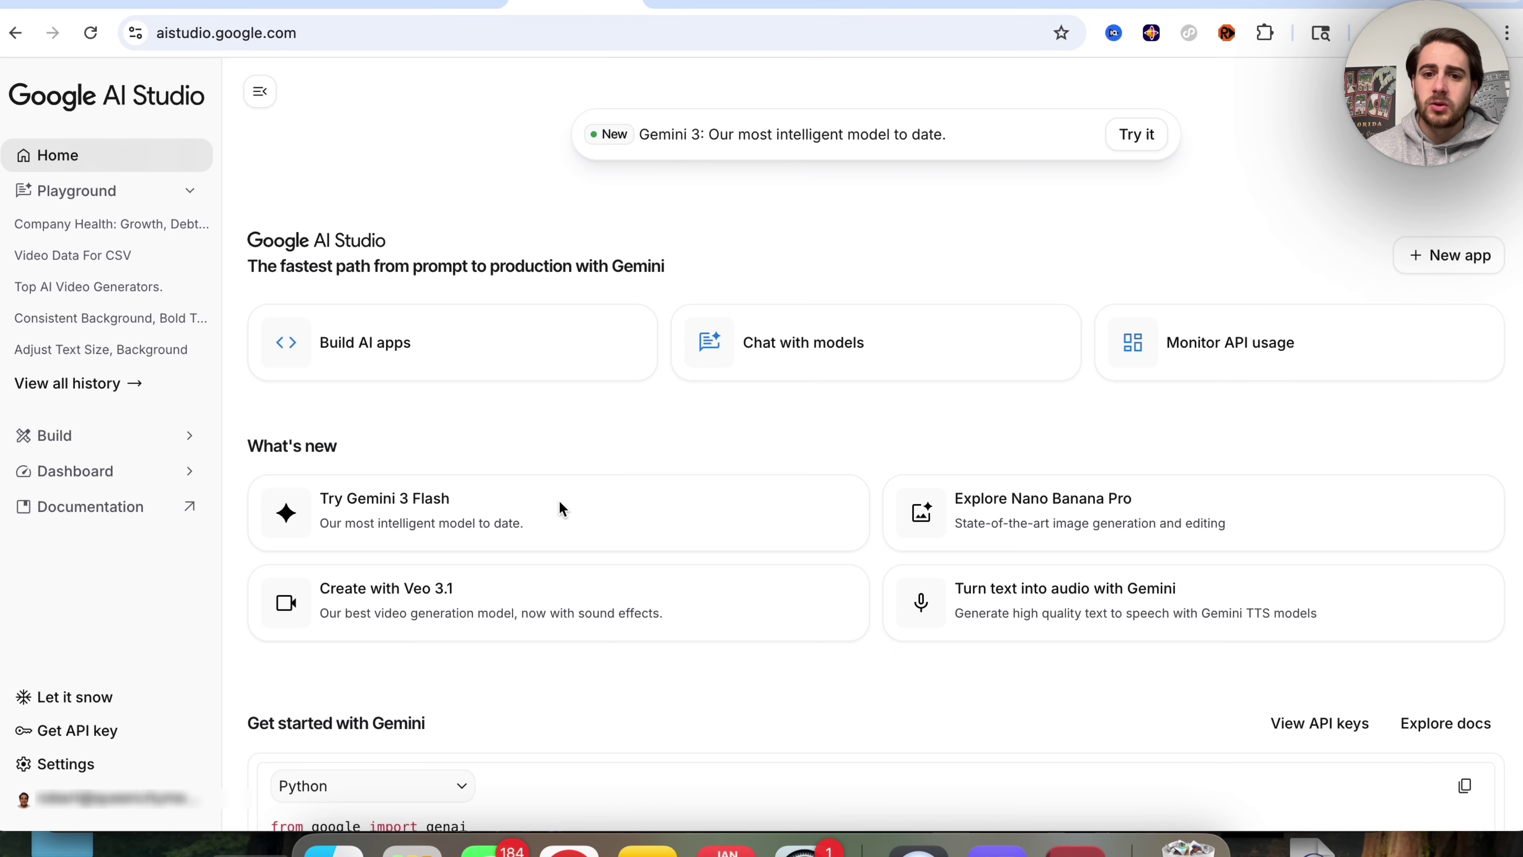
{"action": "left_click", "coordinate": [1131, 607]}
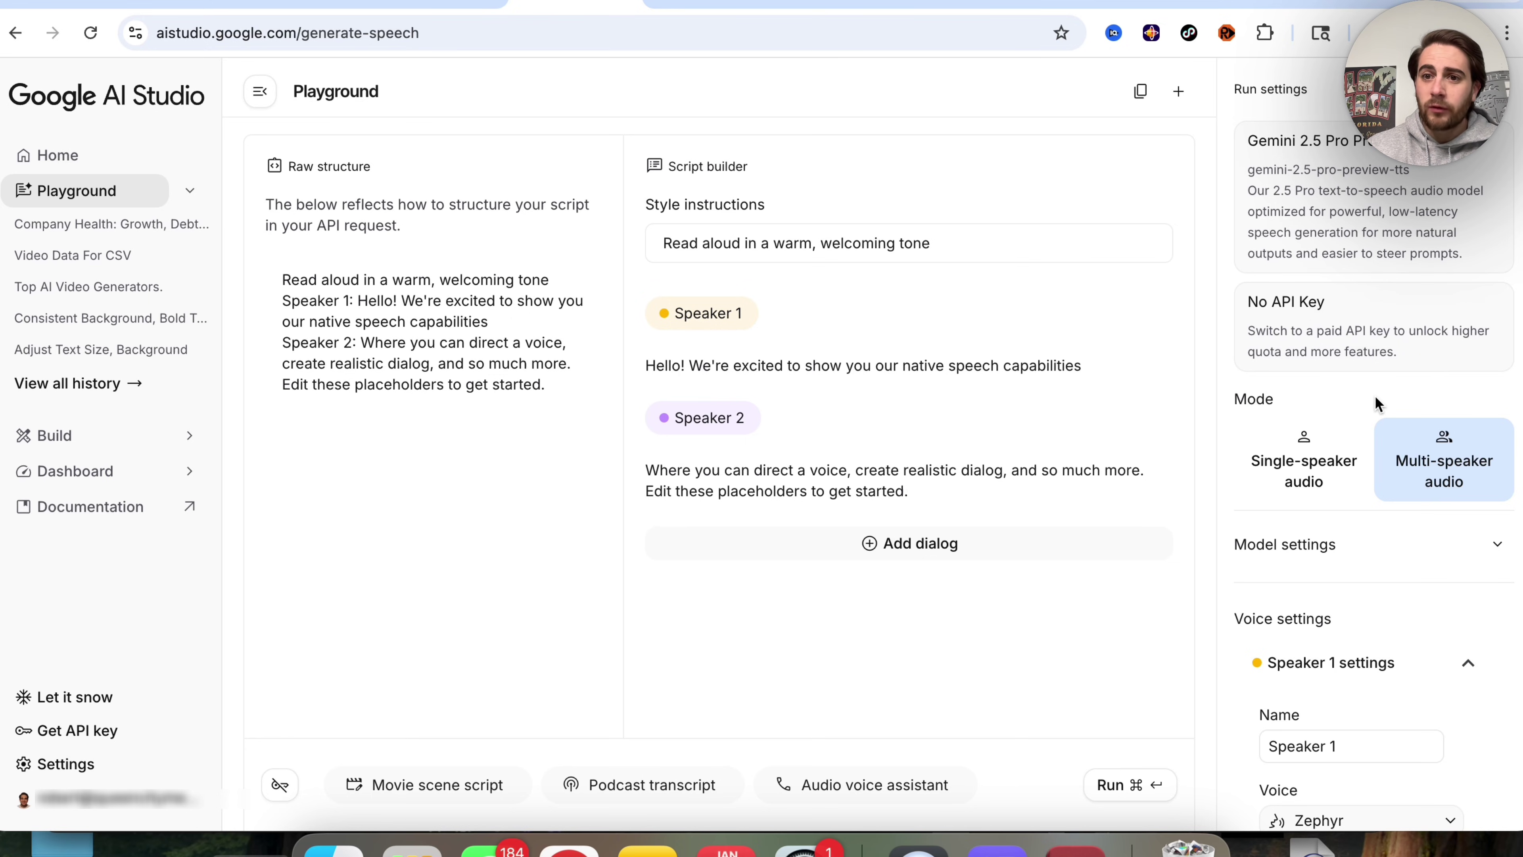
Browse the model picker's Live and Gemini lists, keeping Gemini 2.5 Pro Preview TTS
{"action": "left_click", "coordinate": [1400, 234]}
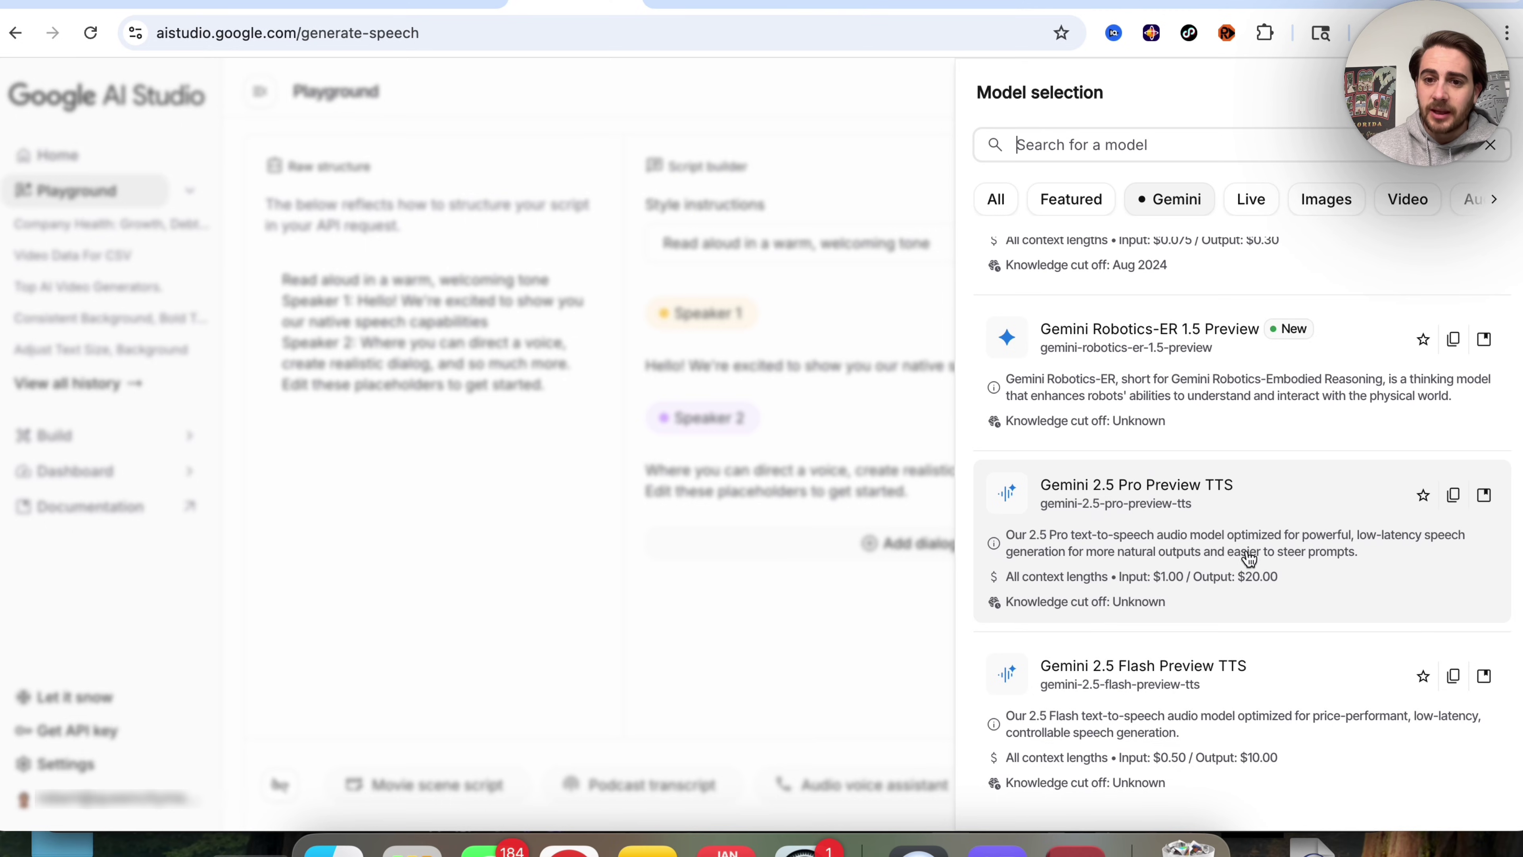
{"action": "left_click", "coordinate": [1238, 517]}
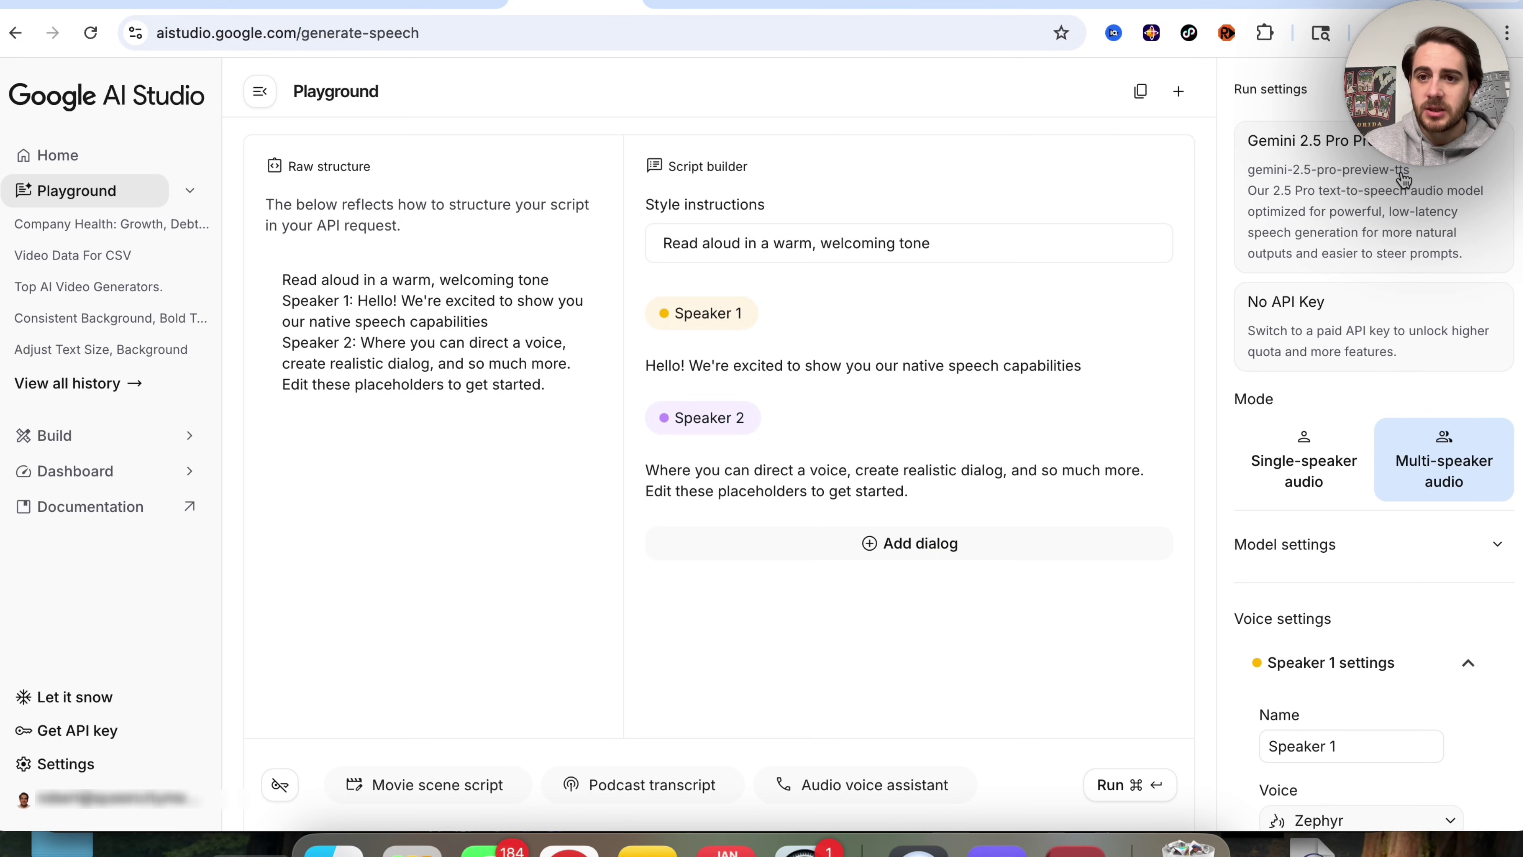
{"action": "left_click", "coordinate": [1381, 181]}
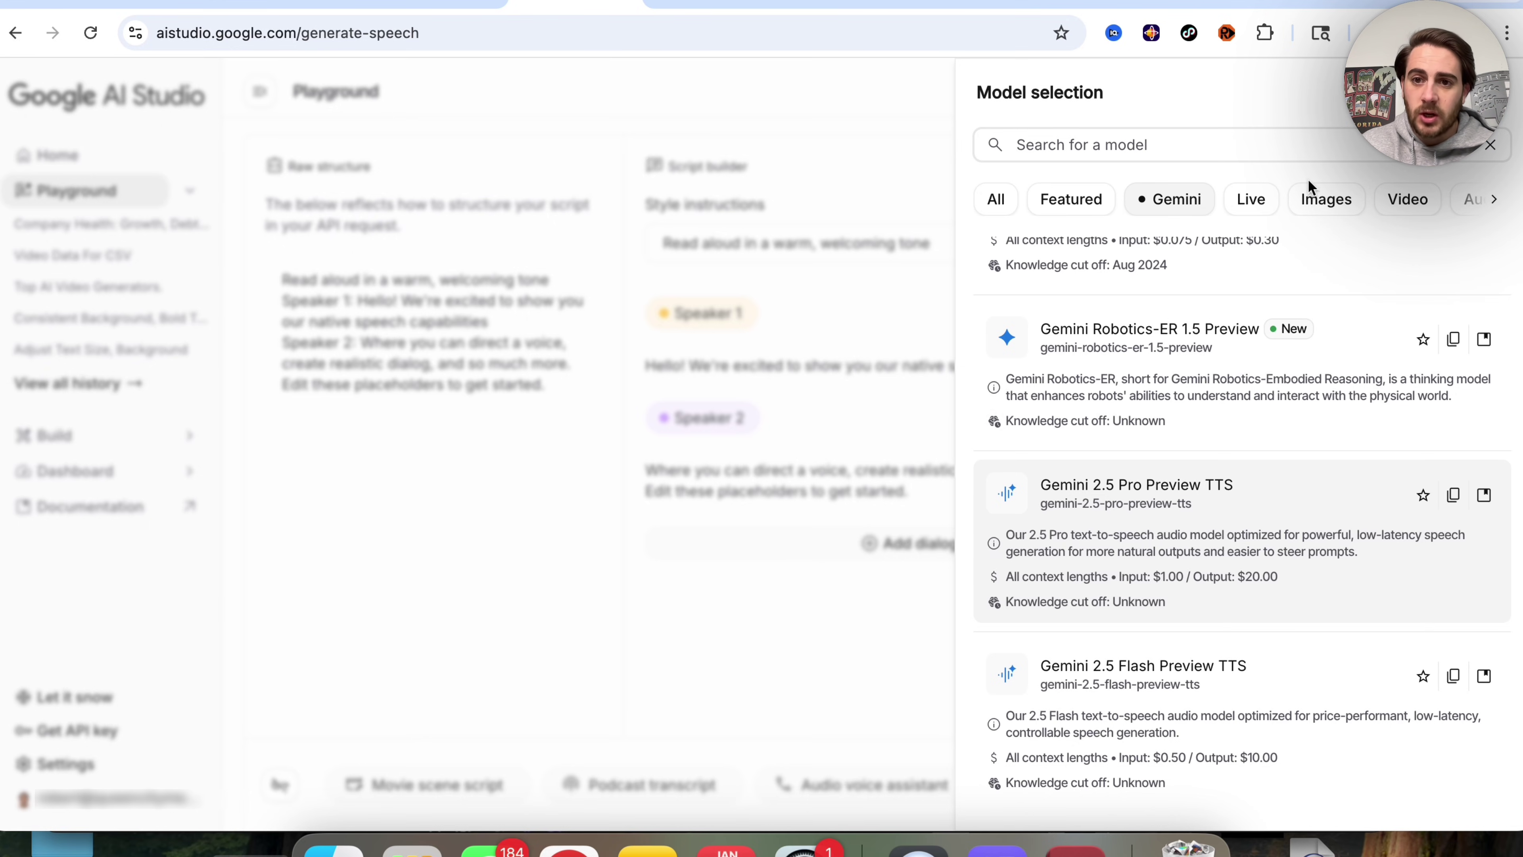
{"action": "left_click", "coordinate": [1251, 200]}
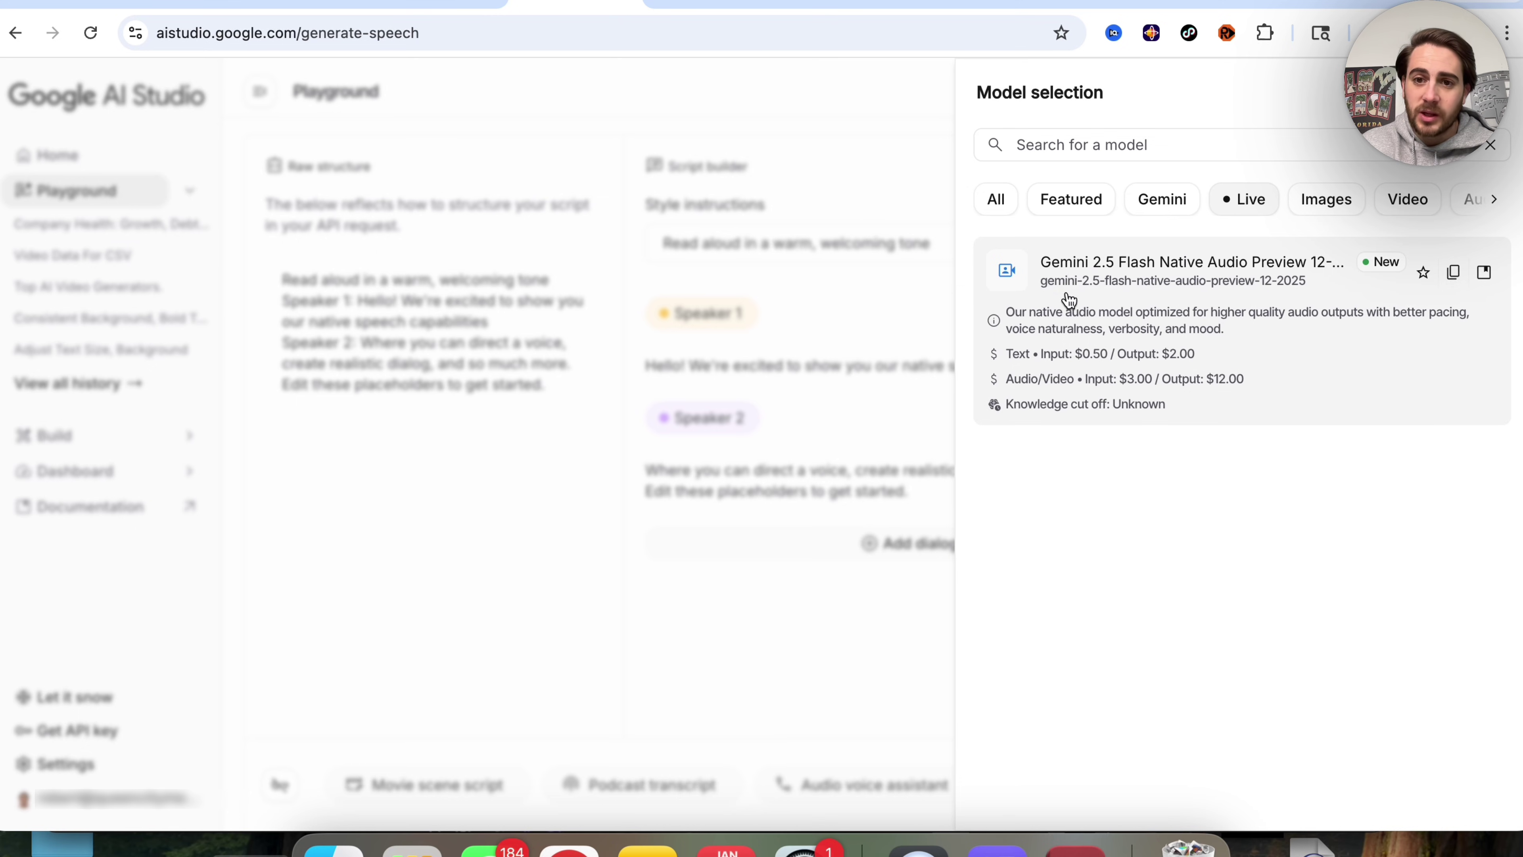
{"action": "left_click", "coordinate": [1160, 198]}
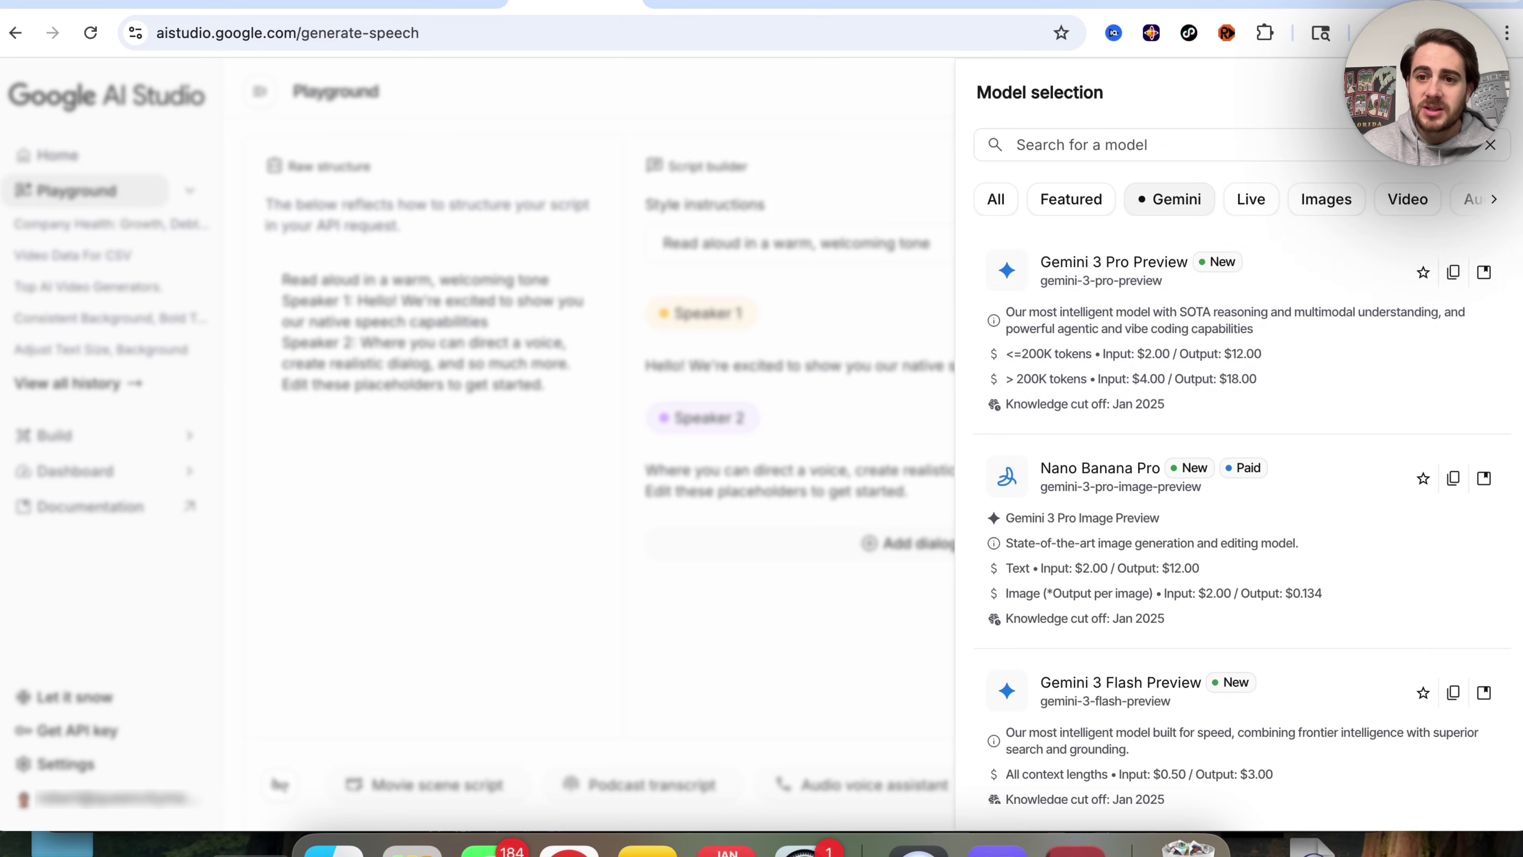
{"action": "key", "text": "Escape"}
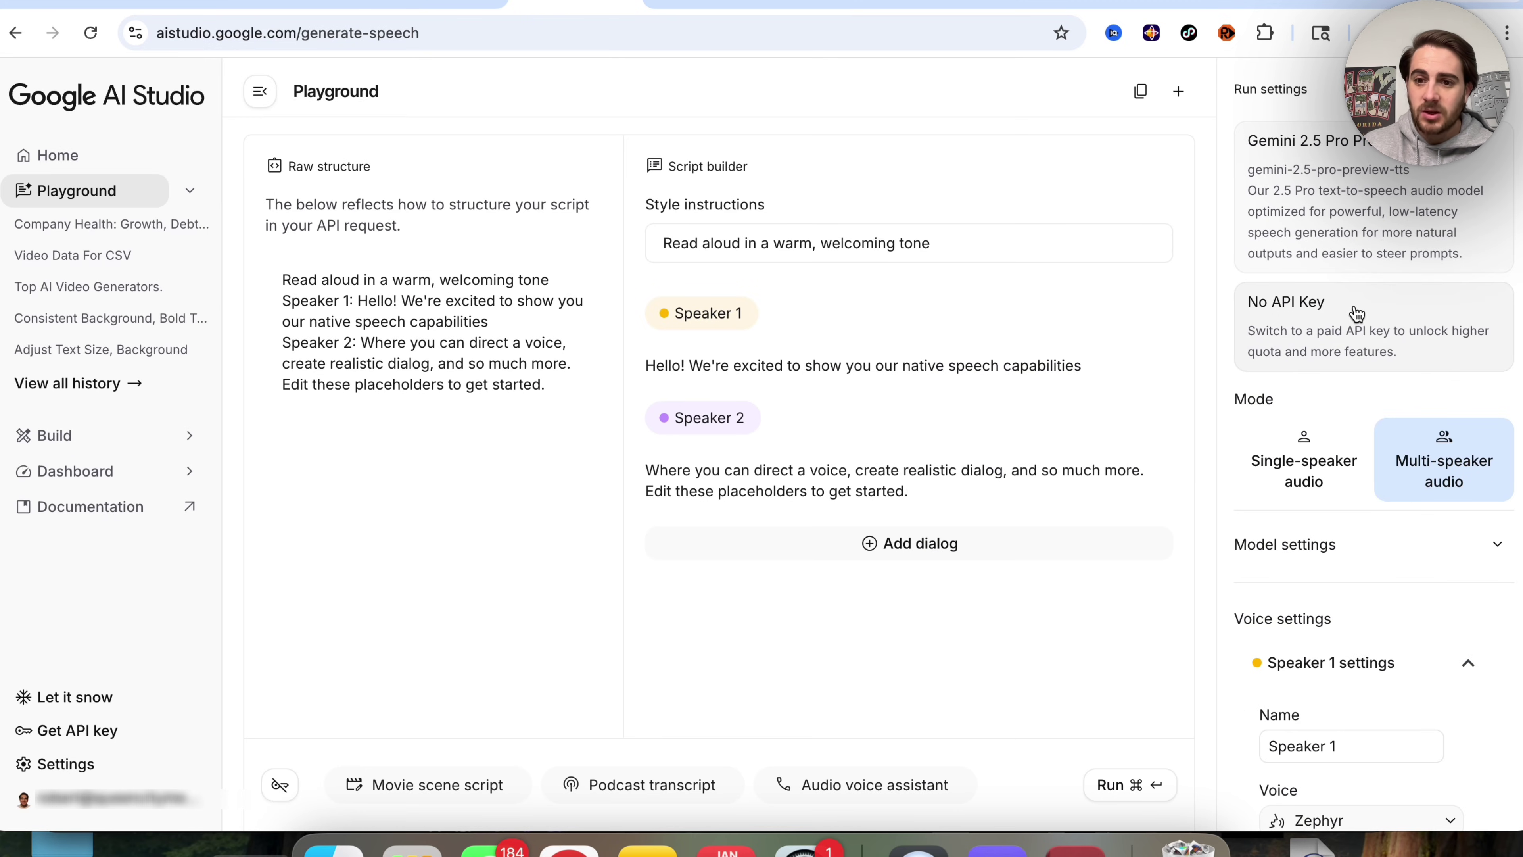
Expand Model settings to show temperature and switch Mode to Single-speaker audio
{"action": "left_click", "coordinate": [1279, 543]}
{"action": "scroll", "coordinate": [1279, 543], "scroll_direction": "down", "scroll_amount": 3}
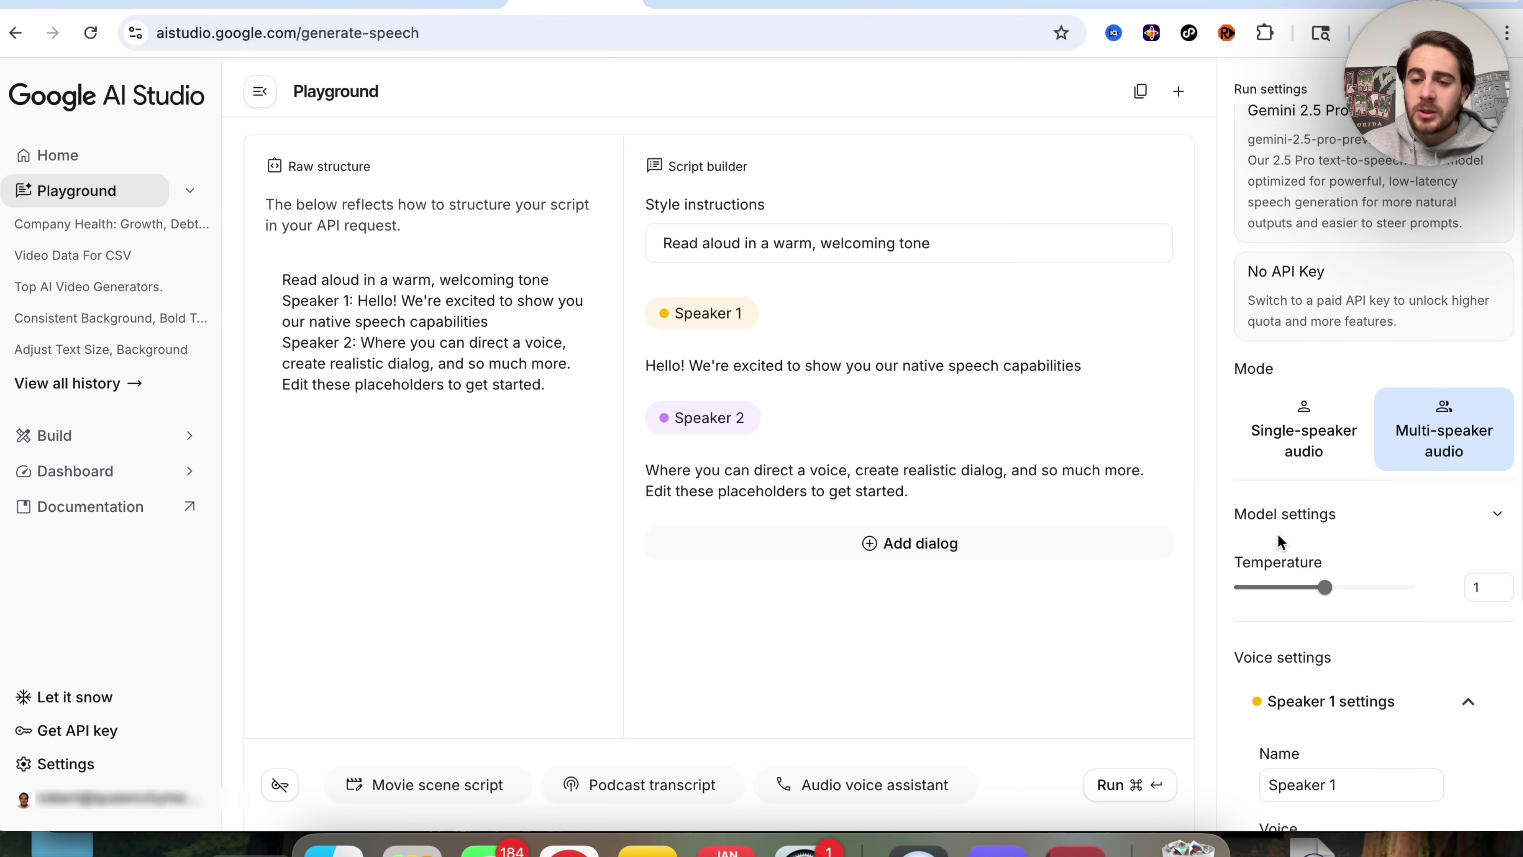
{"action": "left_click", "coordinate": [1333, 339]}
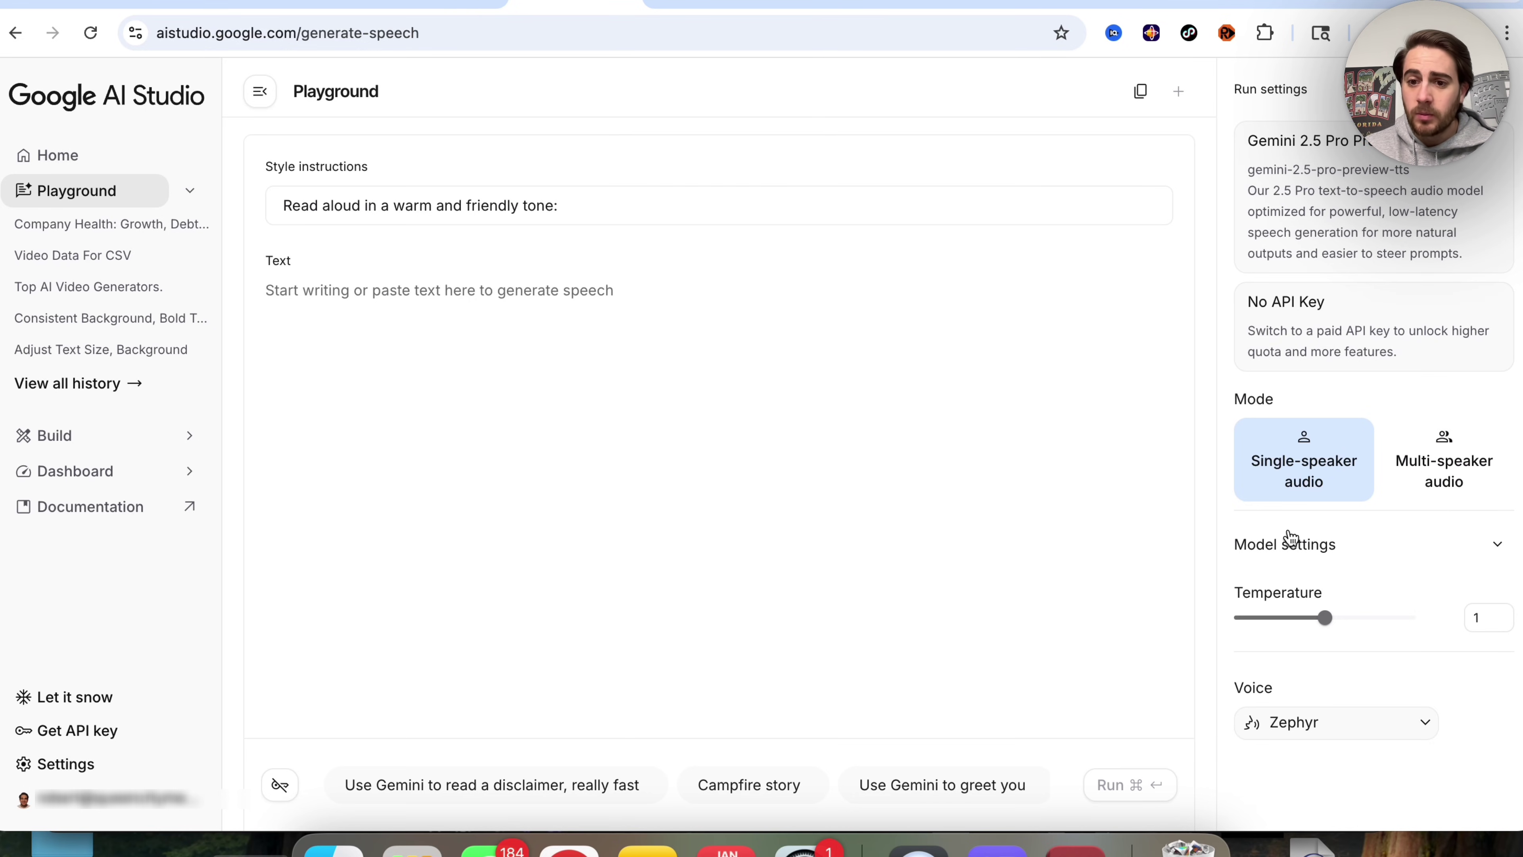
Browse the available voices in the Voice dropdown without choosing one
{"action": "left_click", "coordinate": [1284, 735]}
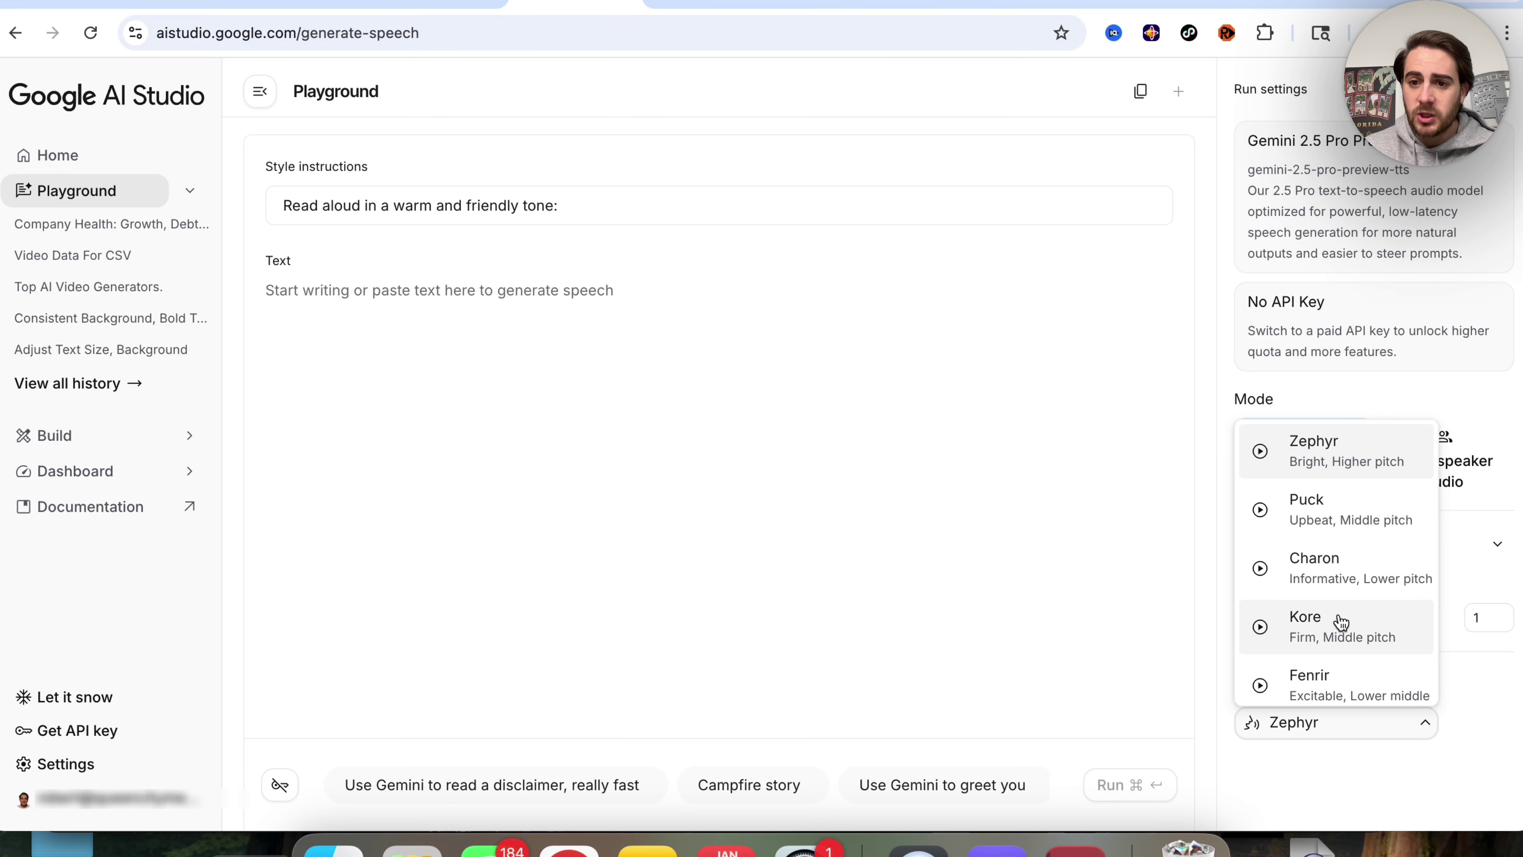
{"action": "scroll", "coordinate": [1337, 622], "scroll_direction": "down", "scroll_amount": 10}
{"action": "scroll", "coordinate": [1339, 623], "scroll_direction": "down", "scroll_amount": 10}
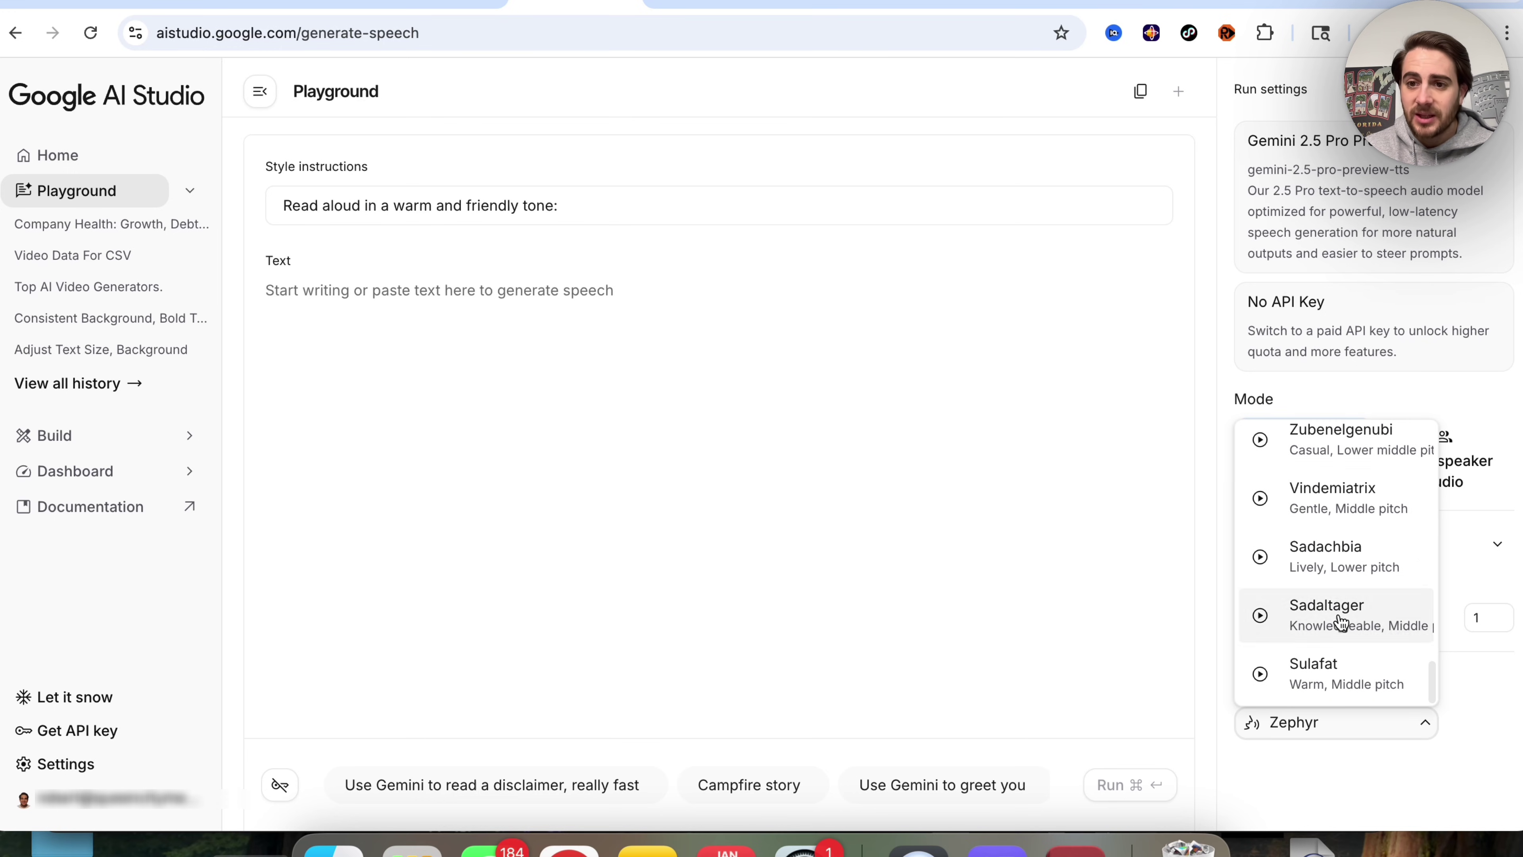
{"action": "left_click", "coordinate": [1420, 394]}
Switch back to Multi-speaker audio and select Speaker 1's line in the script
{"action": "left_click", "coordinate": [1461, 469]}
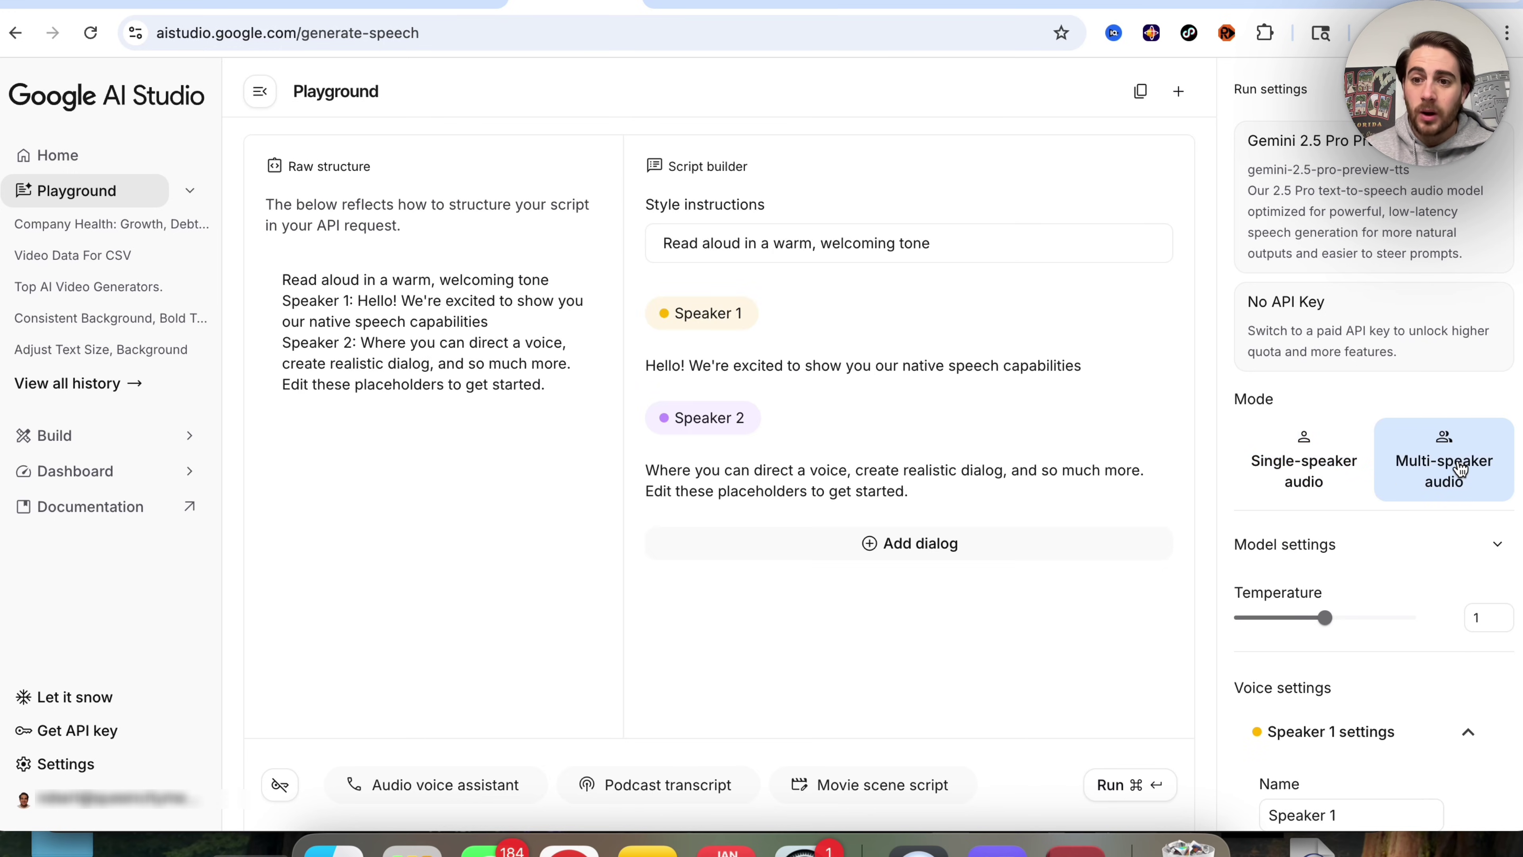
{"action": "scroll", "coordinate": [1357, 620], "scroll_direction": "down", "scroll_amount": 6}
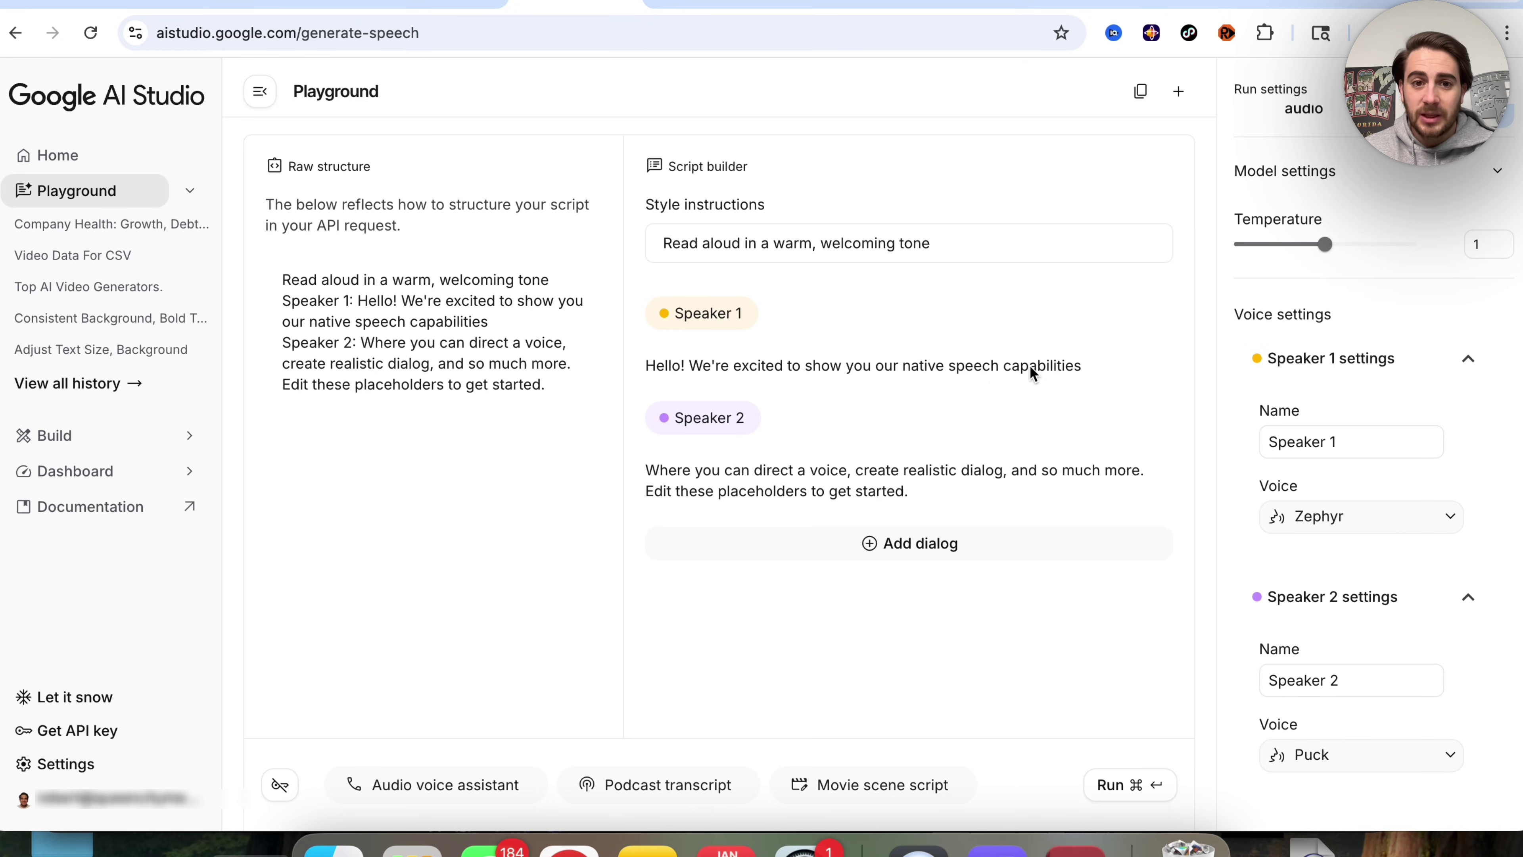
{"action": "triple_click", "coordinate": [433, 300]}
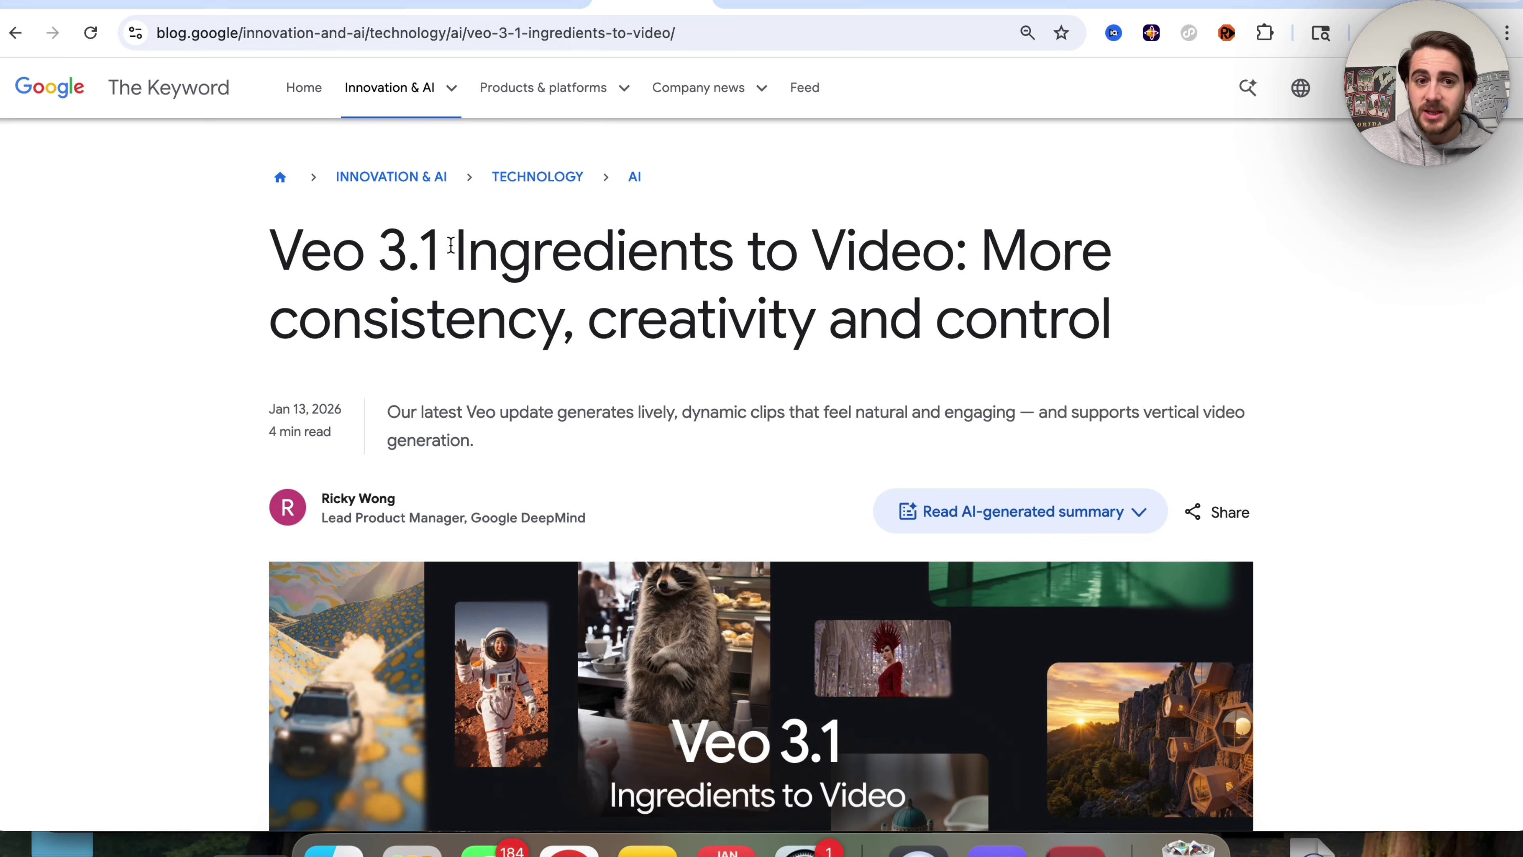
{"action": "left_click_drag", "start_coordinate": [454, 248], "coordinate": [938, 253]}
{"action": "left_click", "coordinate": [938, 255]}
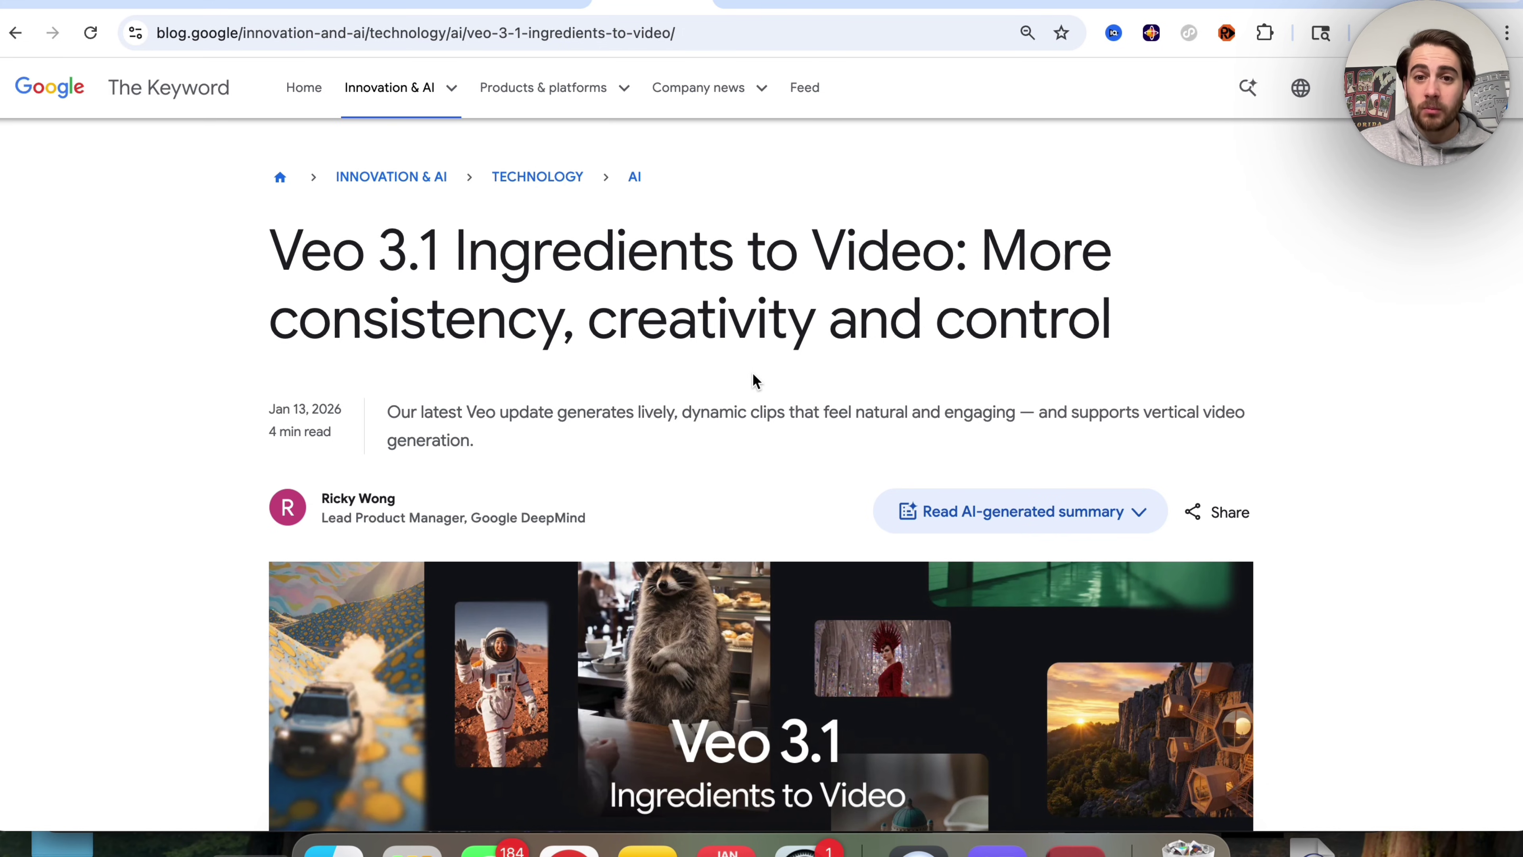
{"action": "scroll", "coordinate": [755, 379], "scroll_direction": "down", "scroll_amount": 7}
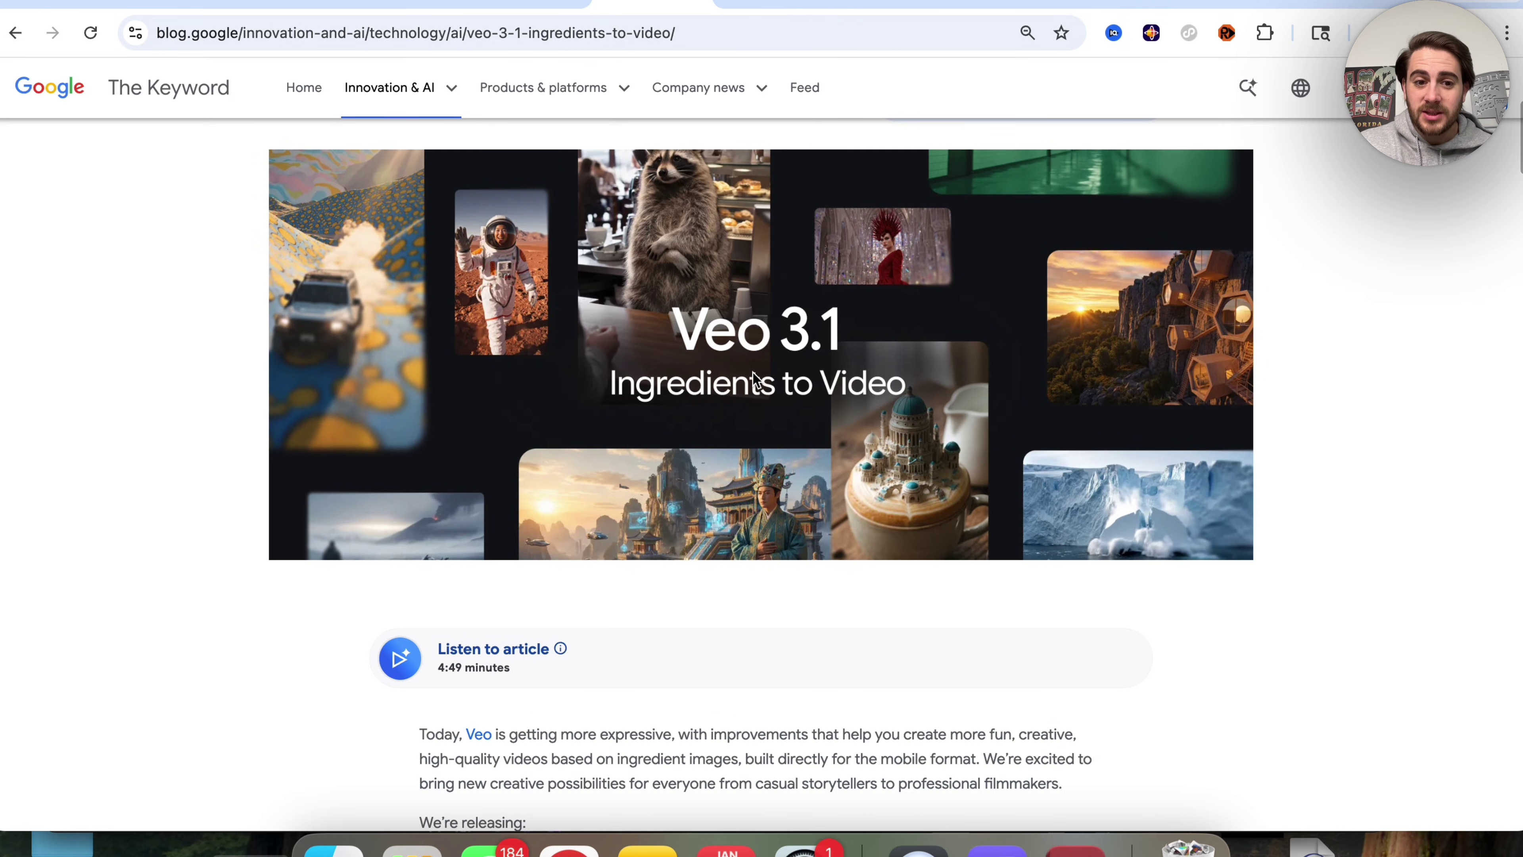
{"action": "scroll", "coordinate": [754, 378], "scroll_direction": "down", "scroll_amount": 8}
{"action": "scroll", "coordinate": [753, 372], "scroll_direction": "down", "scroll_amount": 7}
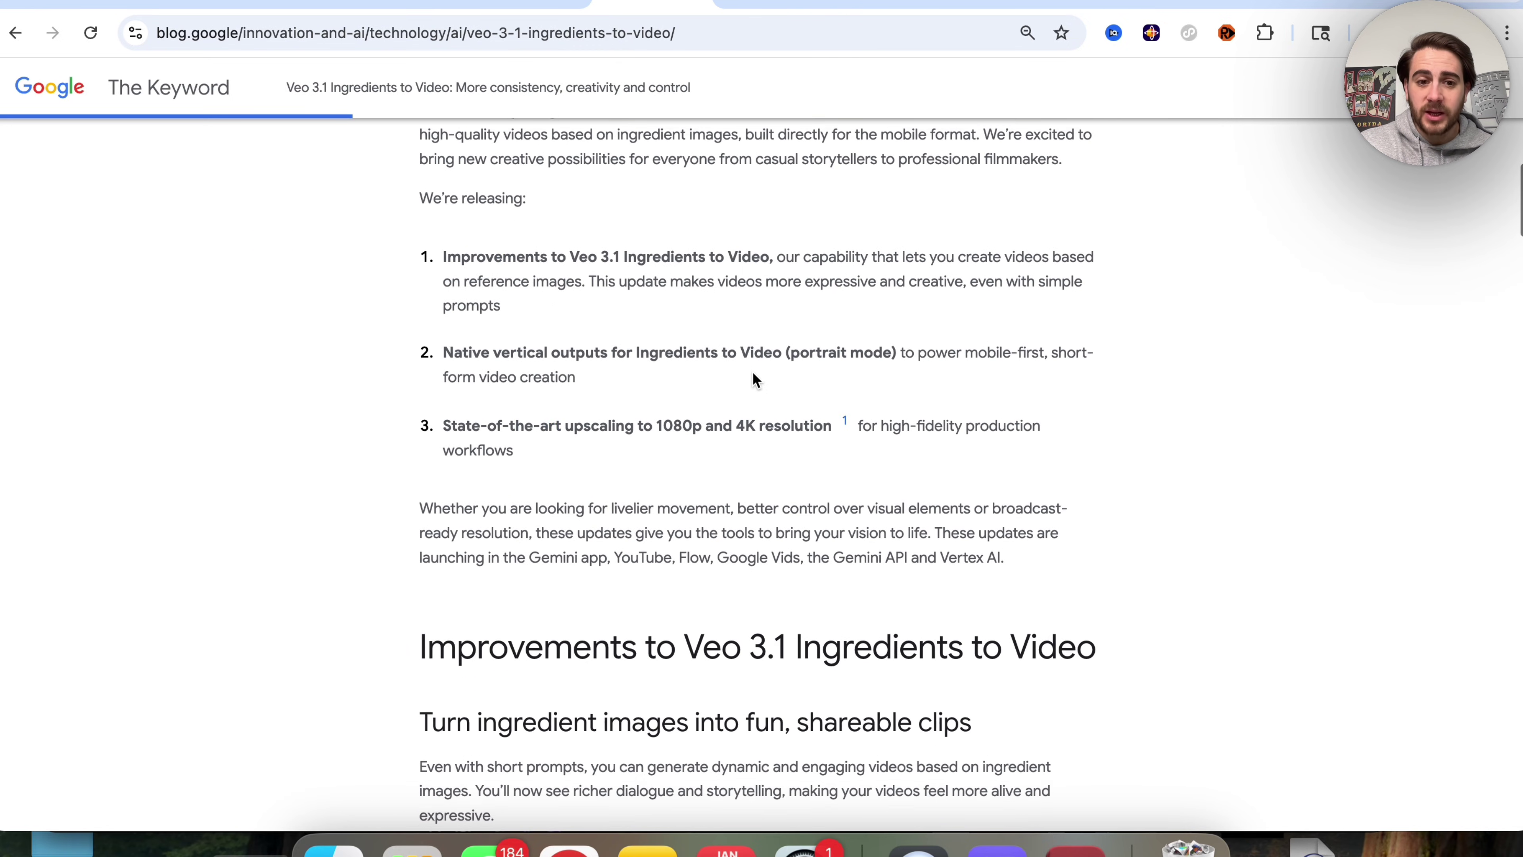
{"action": "scroll", "coordinate": [754, 381], "scroll_direction": "down", "scroll_amount": 3}
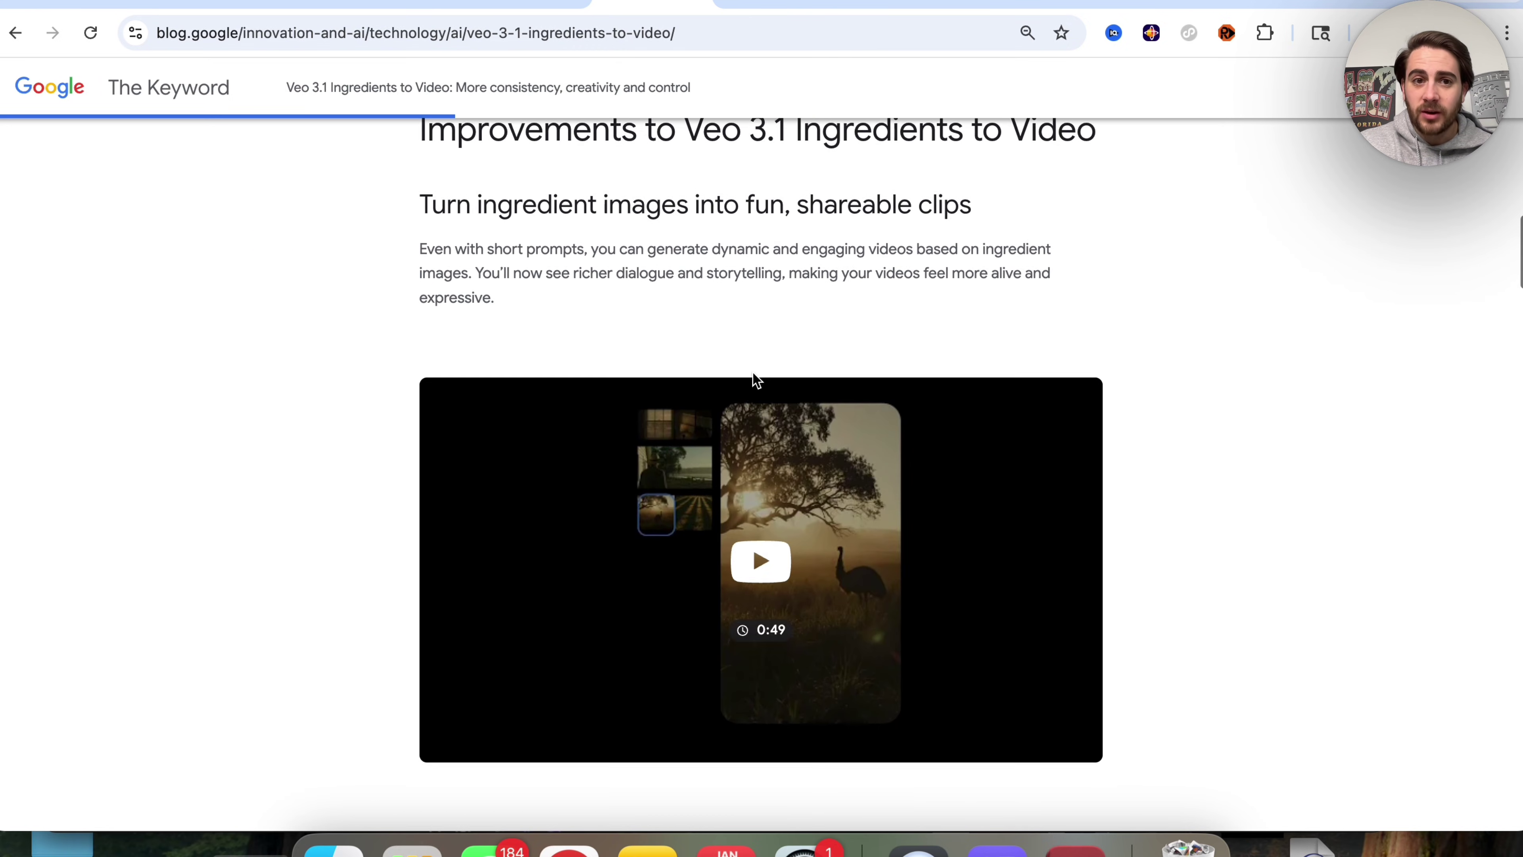
{"action": "scroll", "coordinate": [755, 381], "scroll_direction": "up", "scroll_amount": 2}
{"action": "triple_click", "coordinate": [530, 318]}
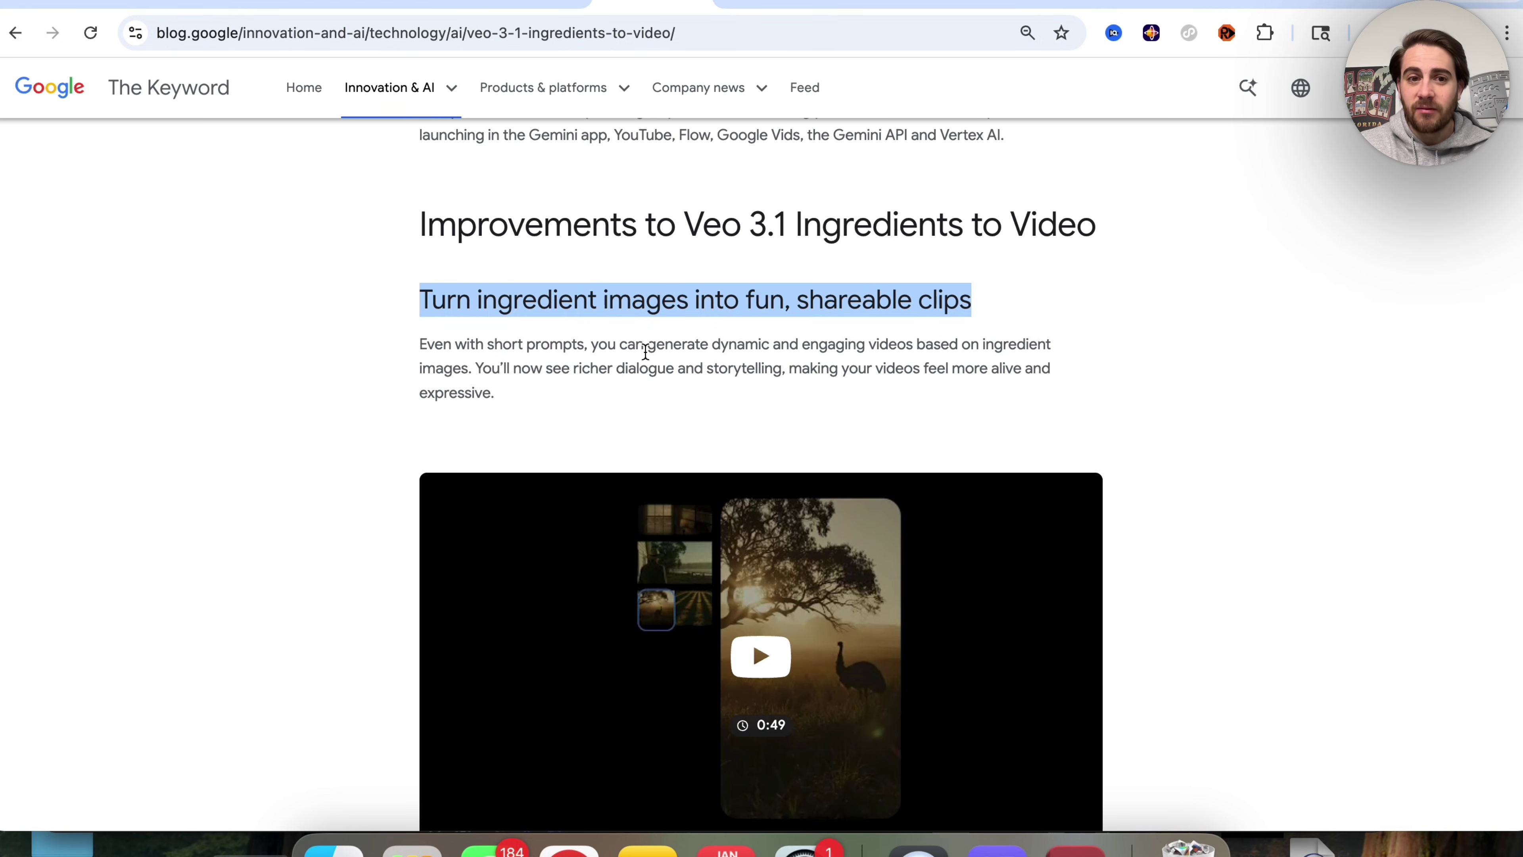
{"action": "scroll", "coordinate": [645, 353], "scroll_direction": "down", "scroll_amount": 3}
{"action": "scroll", "coordinate": [647, 357], "scroll_direction": "down", "scroll_amount": 5}
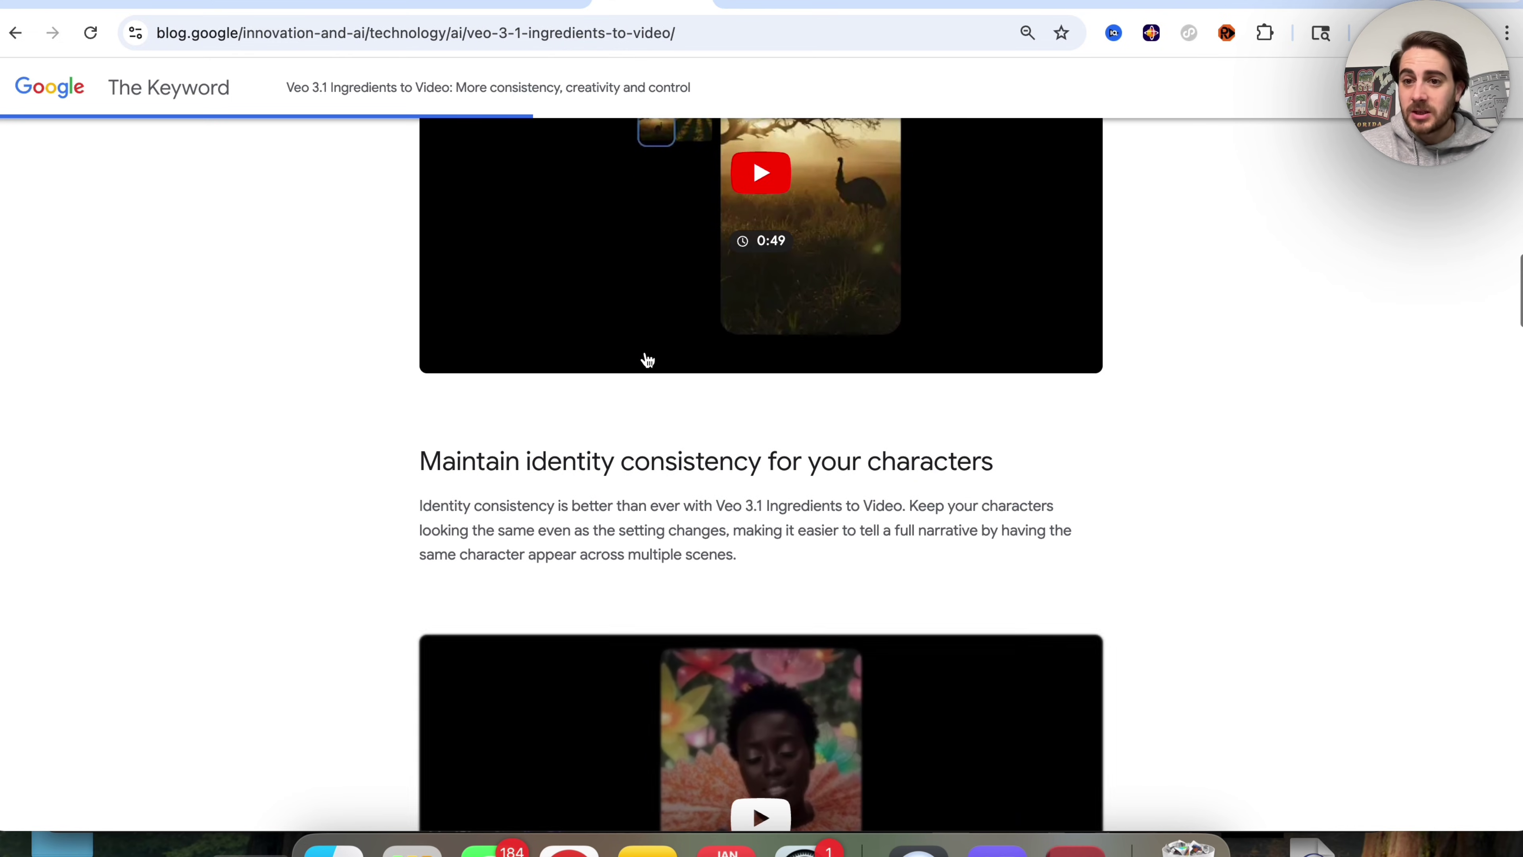
{"action": "triple_click", "coordinate": [514, 464]}
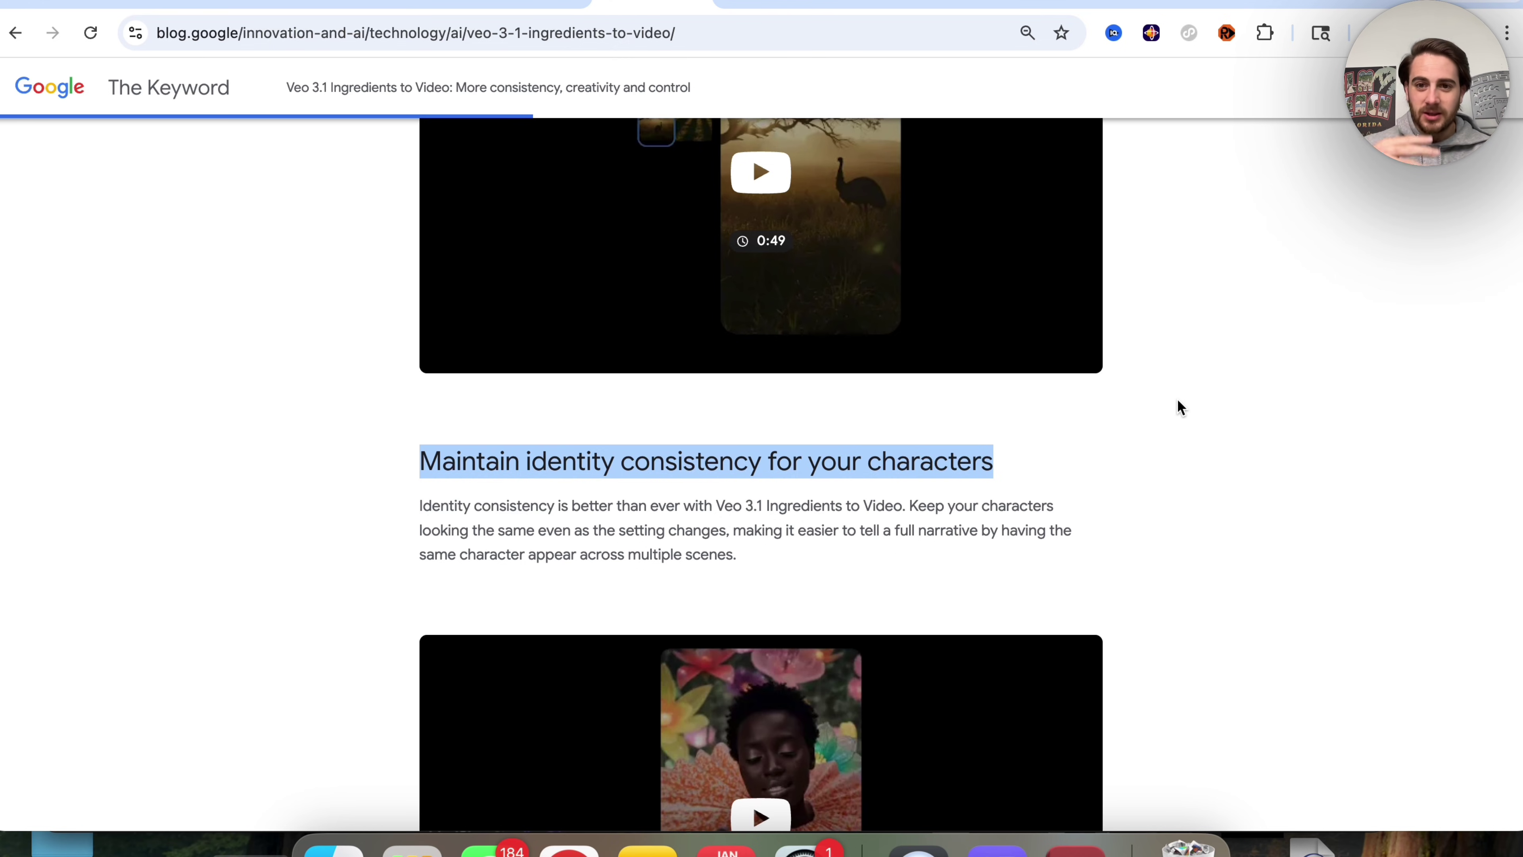
{"action": "scroll", "coordinate": [815, 546], "scroll_direction": "down", "scroll_amount": 10}
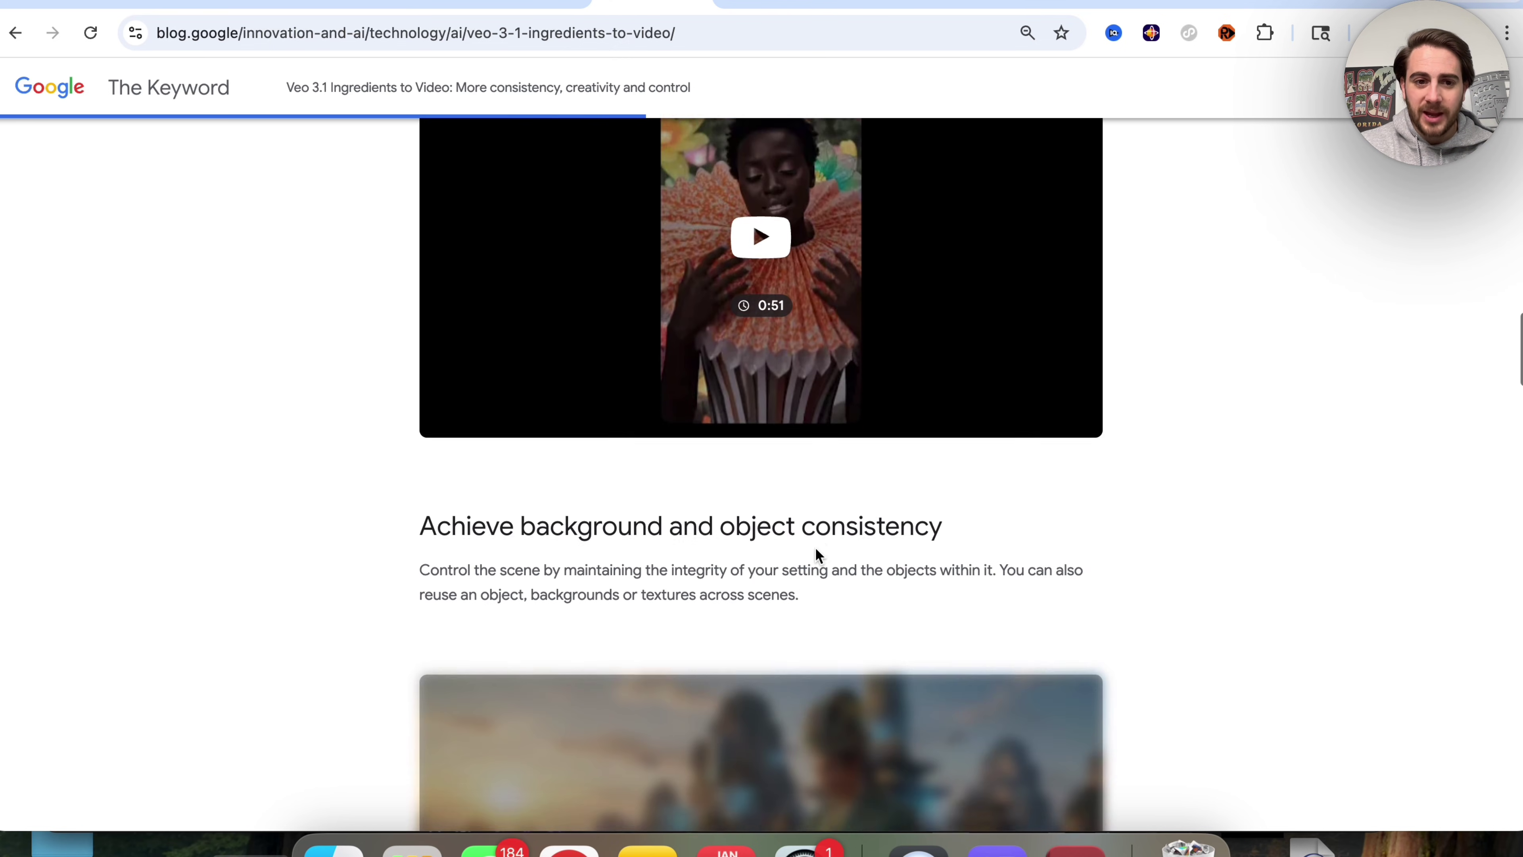
{"action": "scroll", "coordinate": [815, 555], "scroll_direction": "down", "scroll_amount": 4}
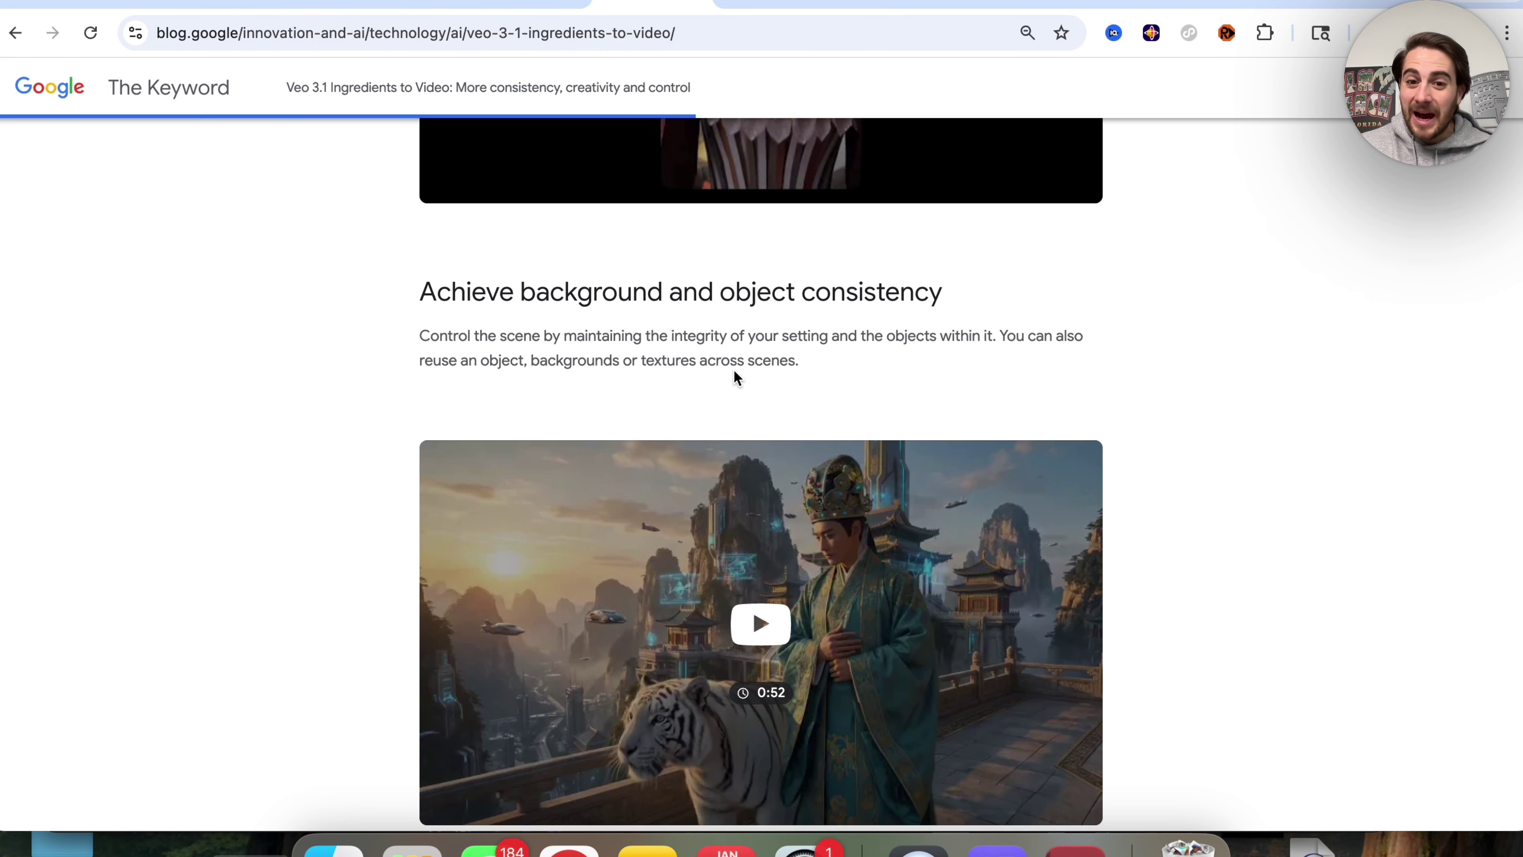
{"action": "scroll", "coordinate": [737, 377], "scroll_direction": "down", "scroll_amount": 9}
{"action": "triple_click", "coordinate": [470, 424]}
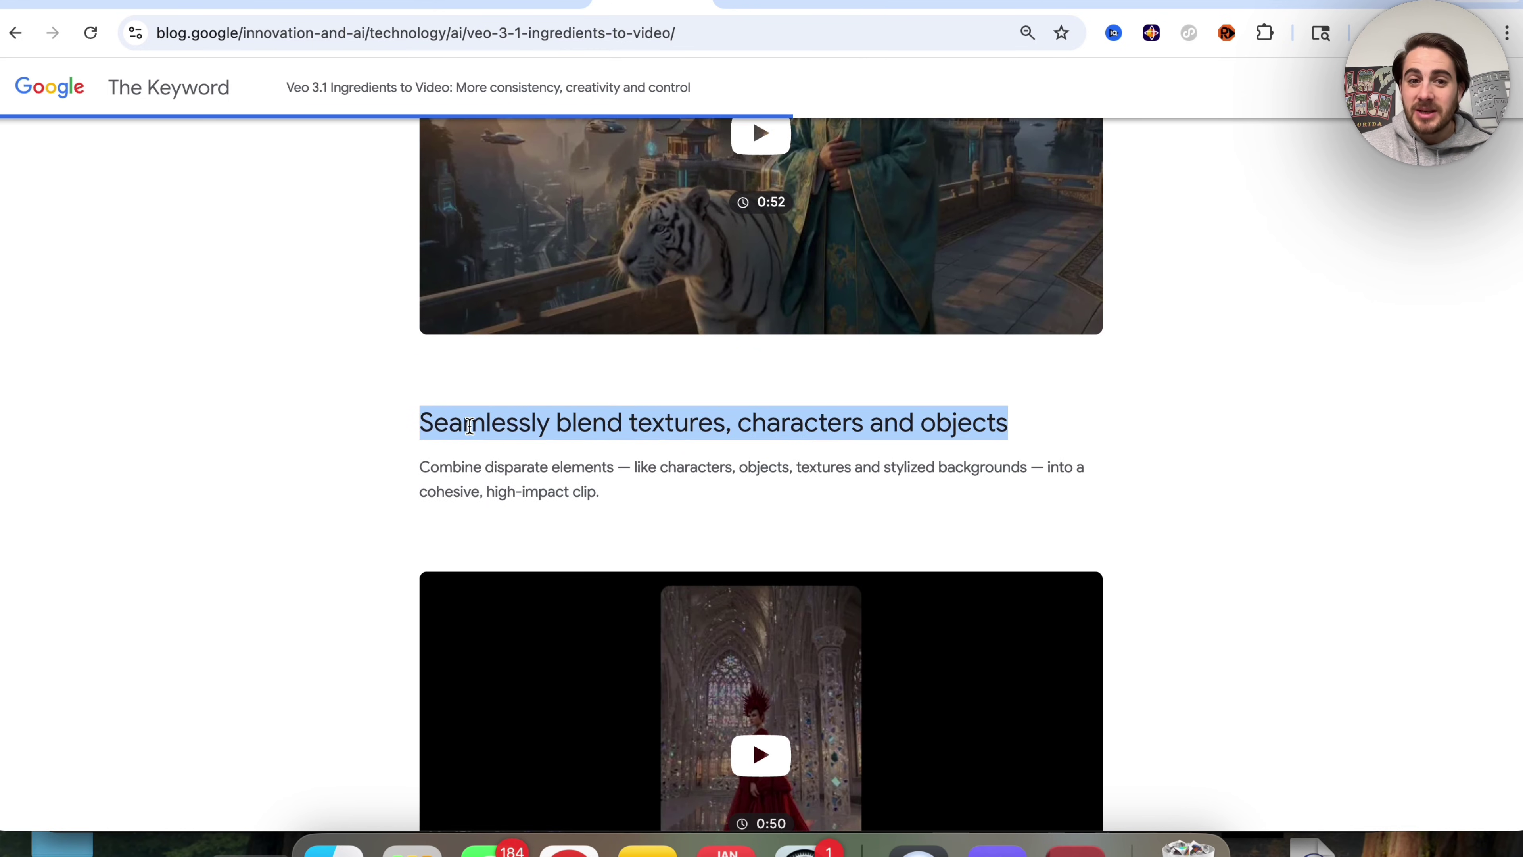
{"action": "scroll", "coordinate": [656, 520], "scroll_direction": "up", "scroll_amount": 3}
{"action": "scroll", "coordinate": [656, 520], "scroll_direction": "down", "scroll_amount": 7}
{"action": "scroll", "coordinate": [656, 520], "scroll_direction": "down", "scroll_amount": 9}
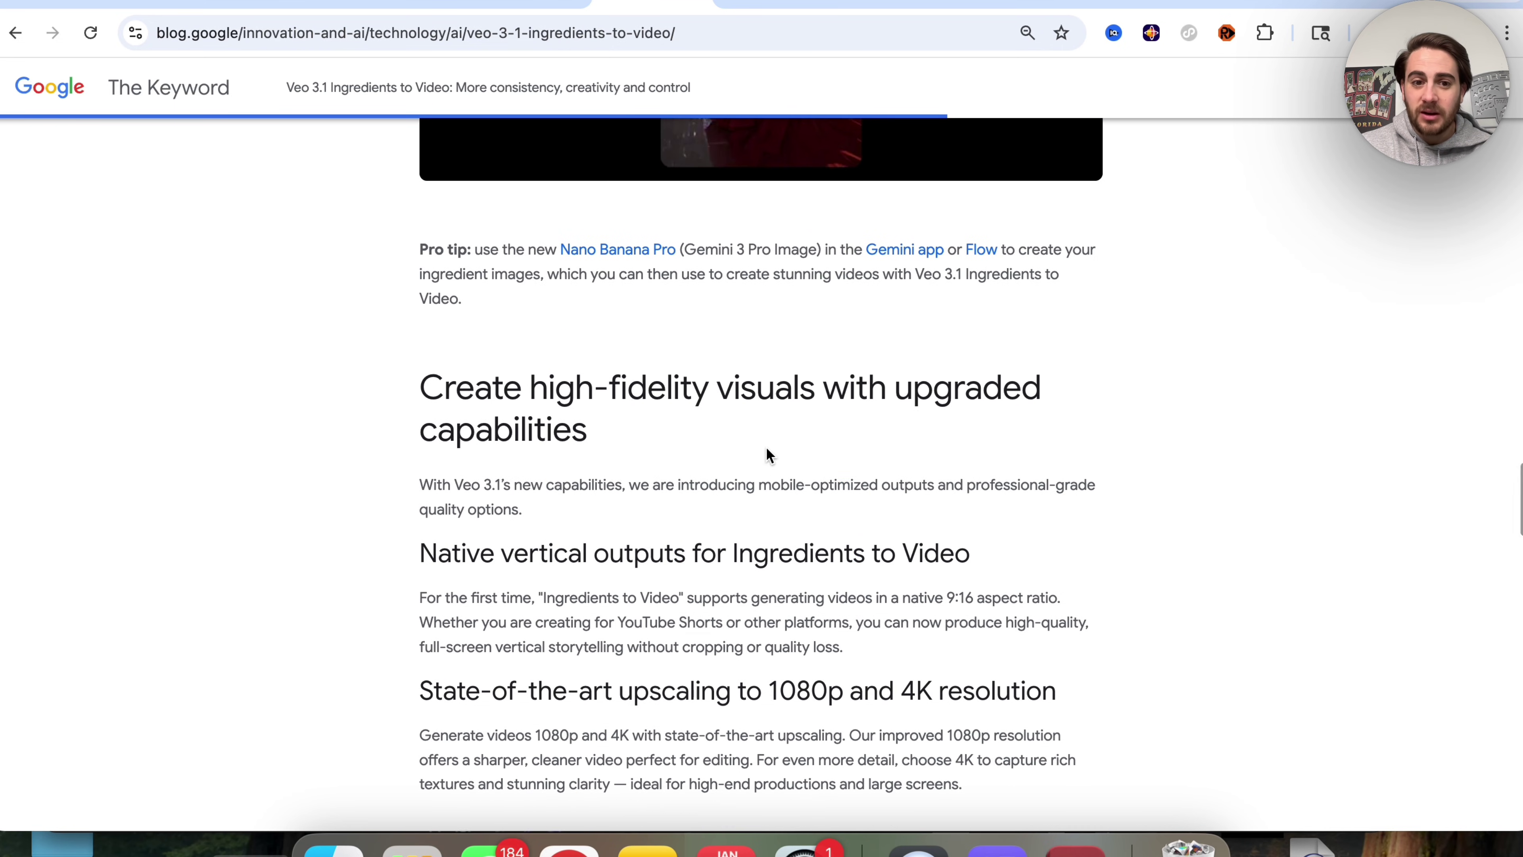
{"action": "scroll", "coordinate": [770, 454], "scroll_direction": "down", "scroll_amount": 1}
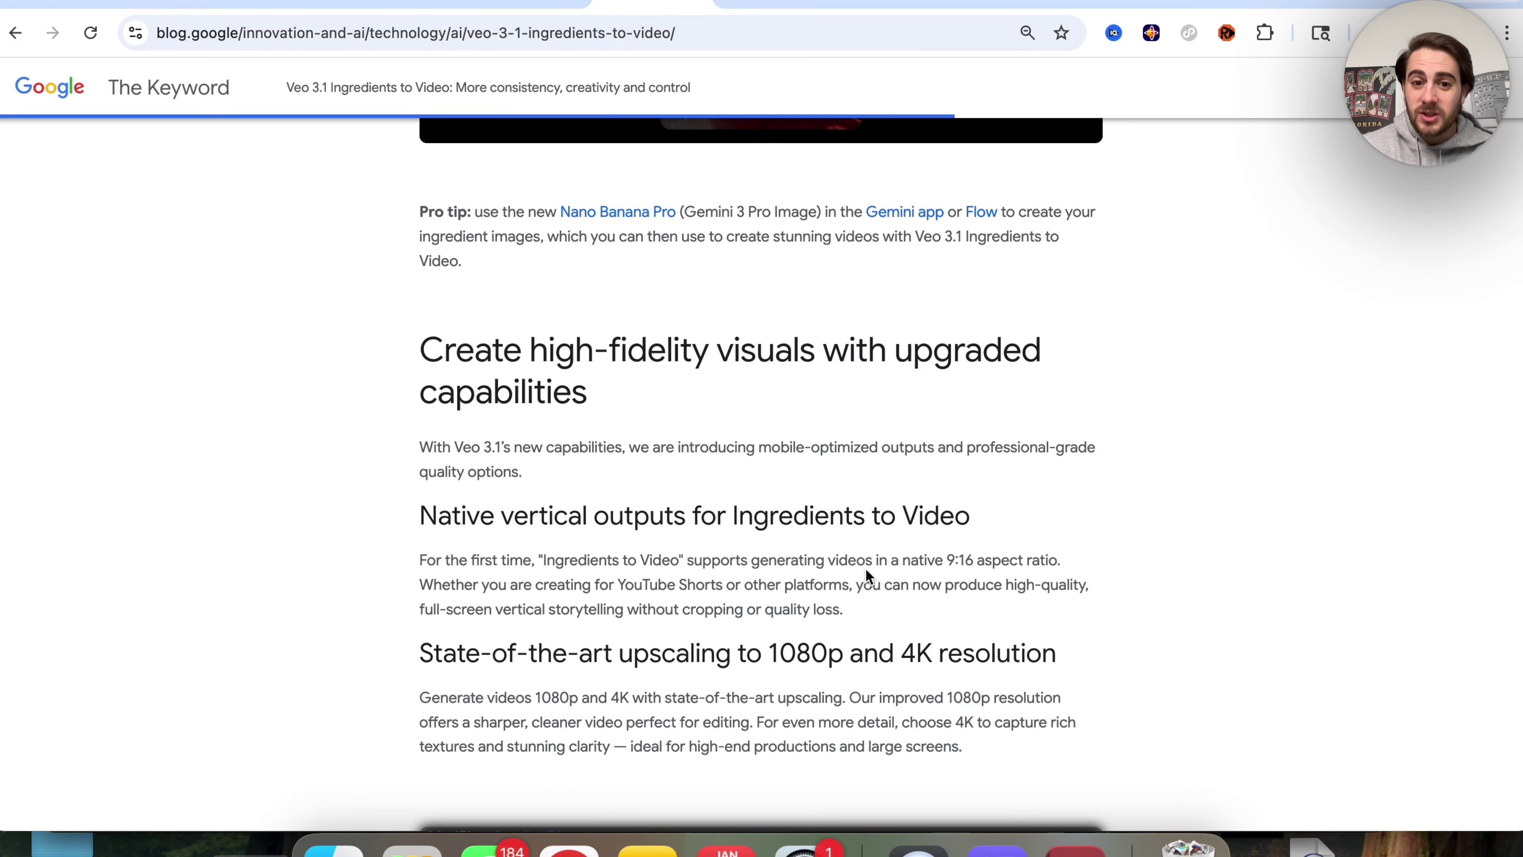
{"action": "left_click_drag", "start_coordinate": [901, 561], "coordinate": [1044, 561]}
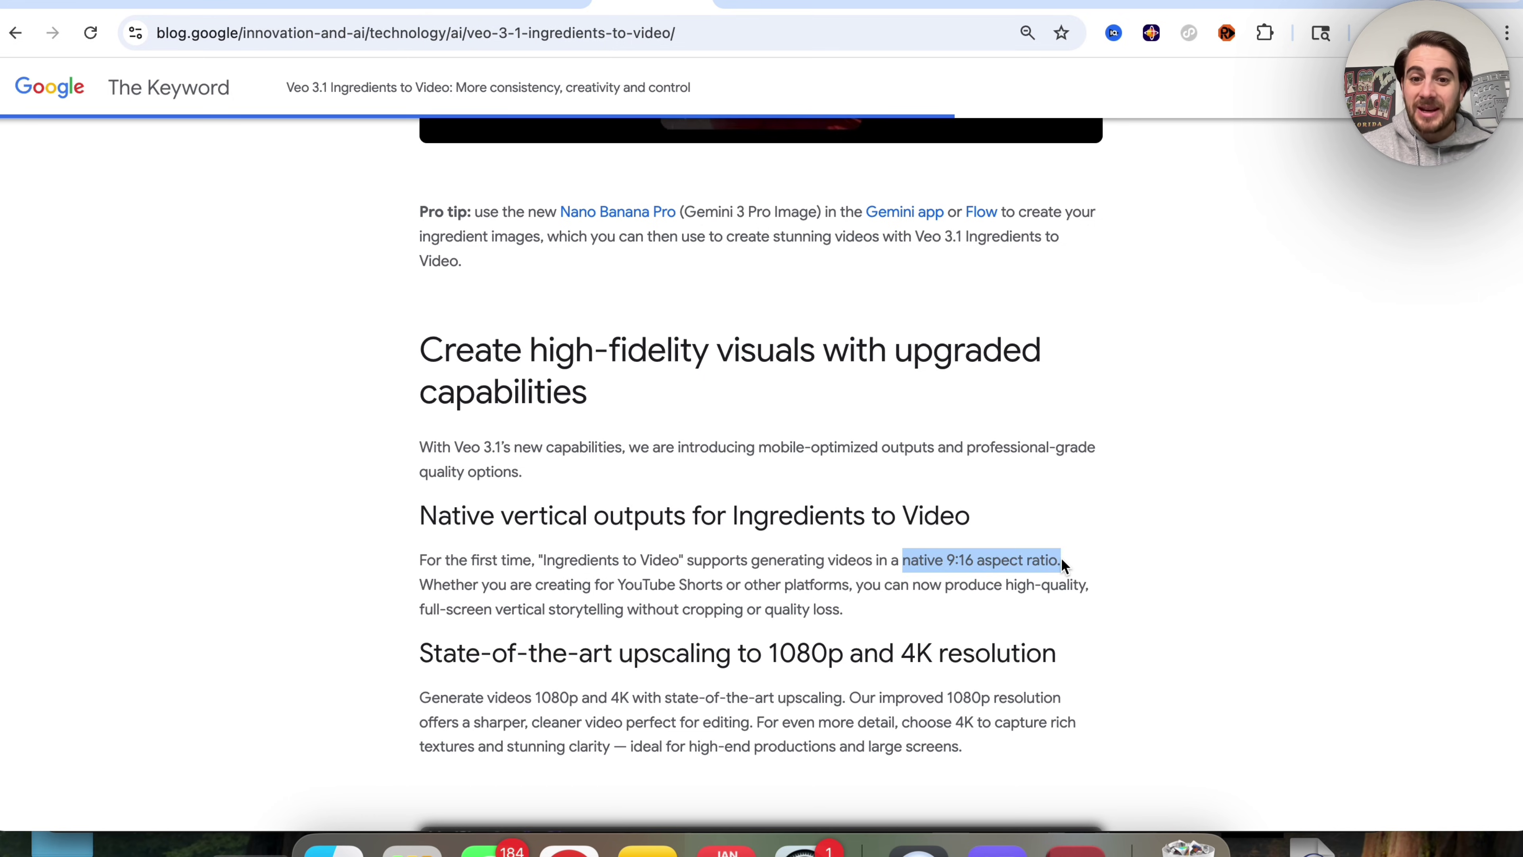
{"action": "scroll", "coordinate": [1000, 576], "scroll_direction": "down", "scroll_amount": 3}
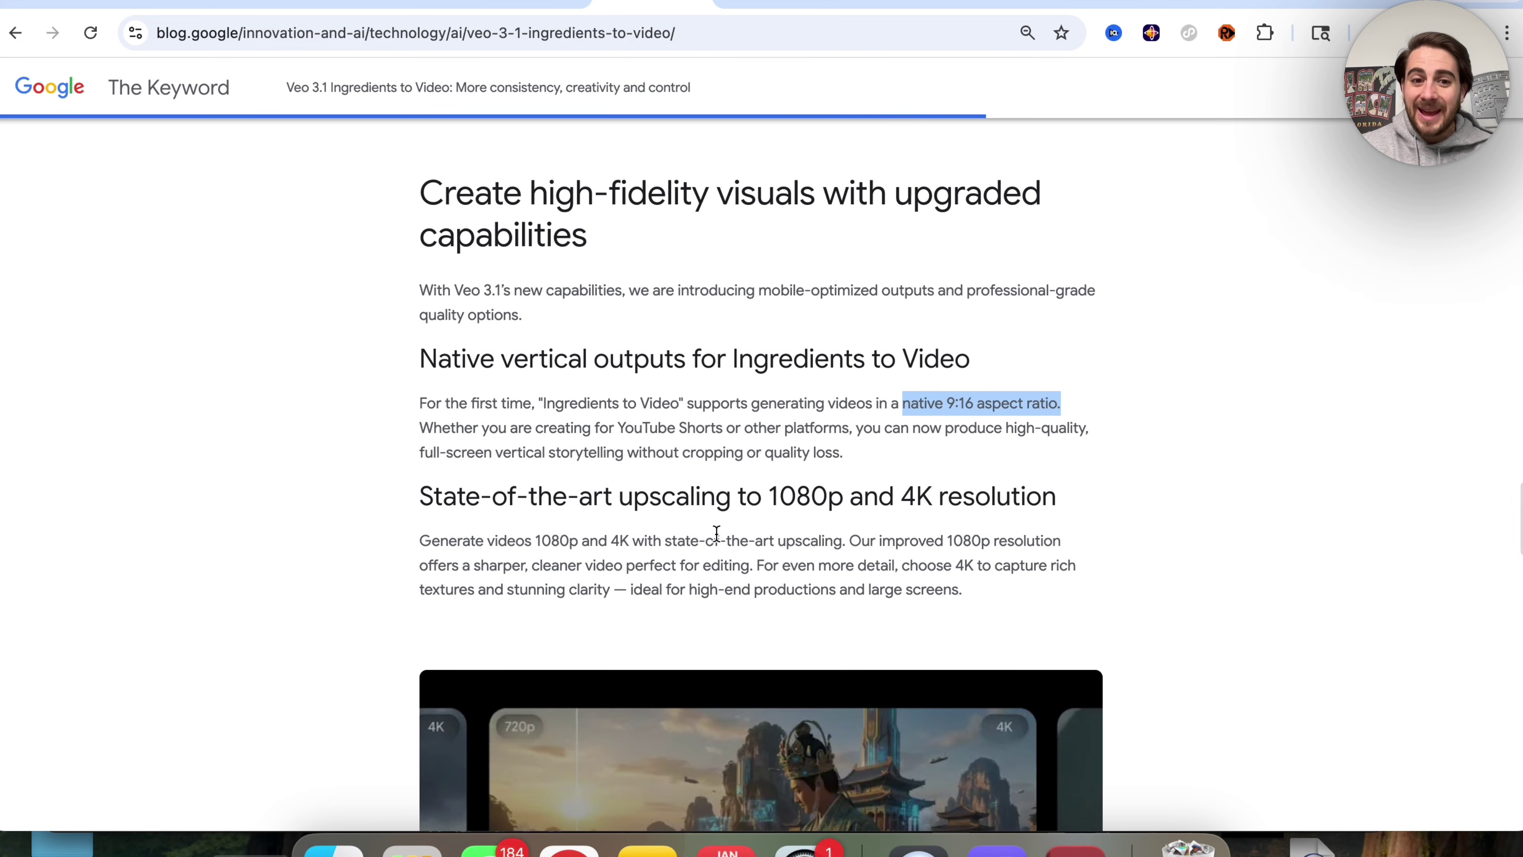
{"action": "left_click_drag", "start_coordinate": [419, 540], "coordinate": [564, 537]}
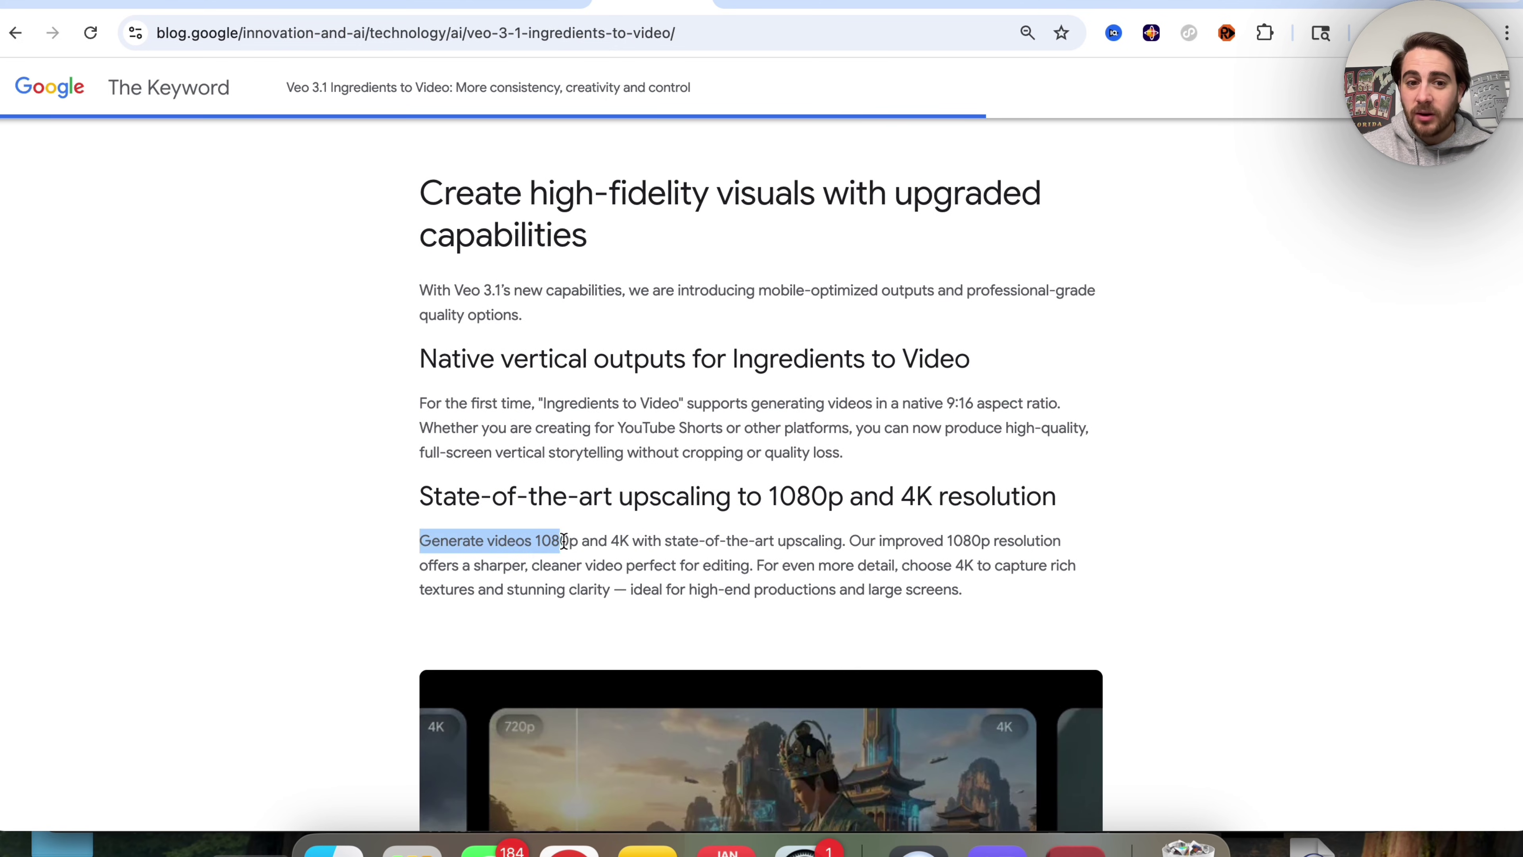
{"action": "double_click", "coordinate": [565, 539]}
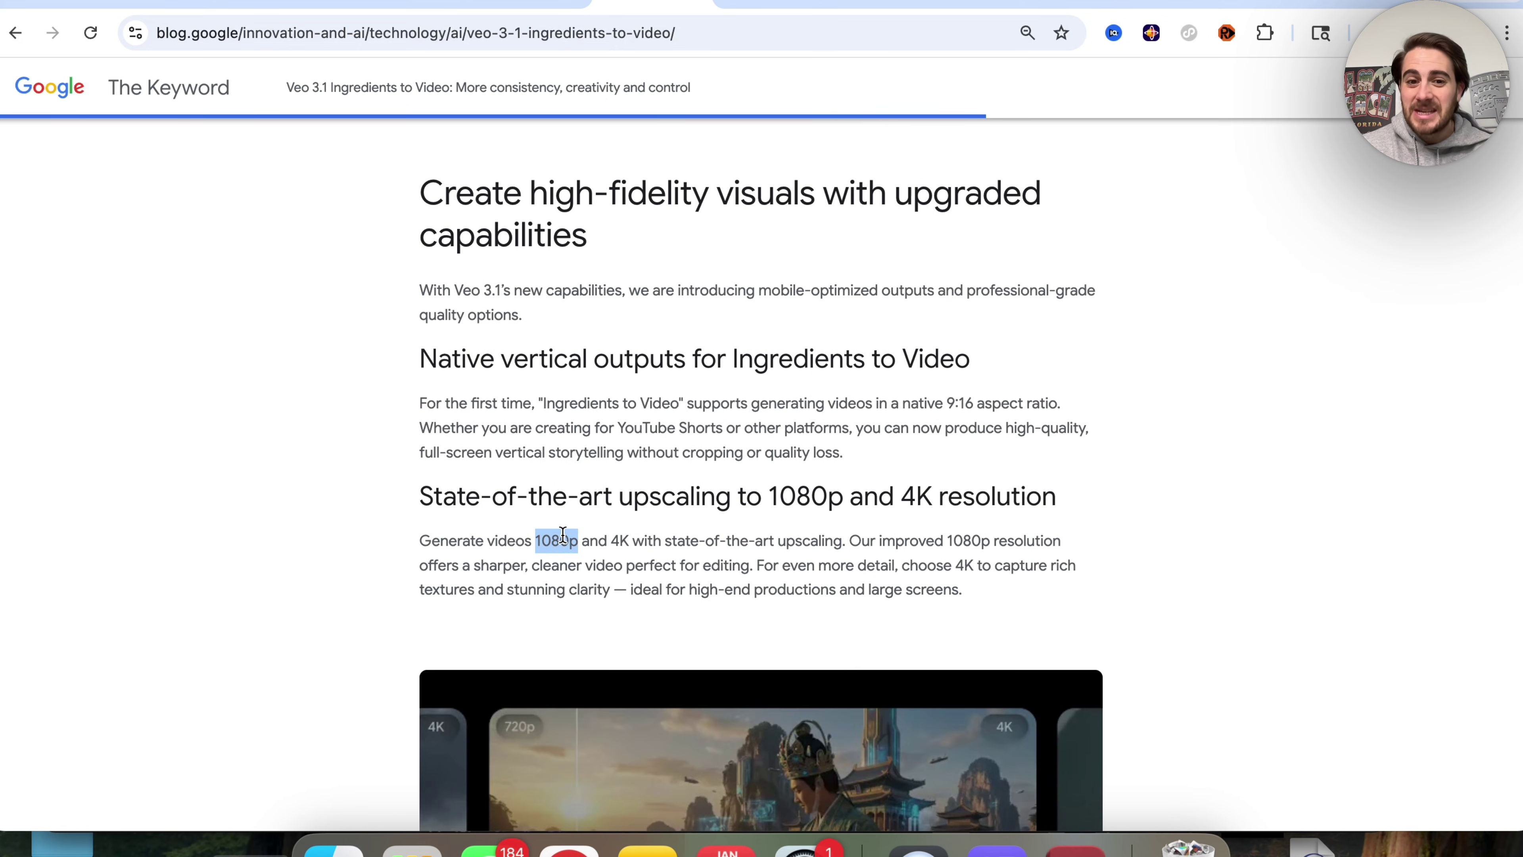
{"action": "double_click", "coordinate": [621, 539]}
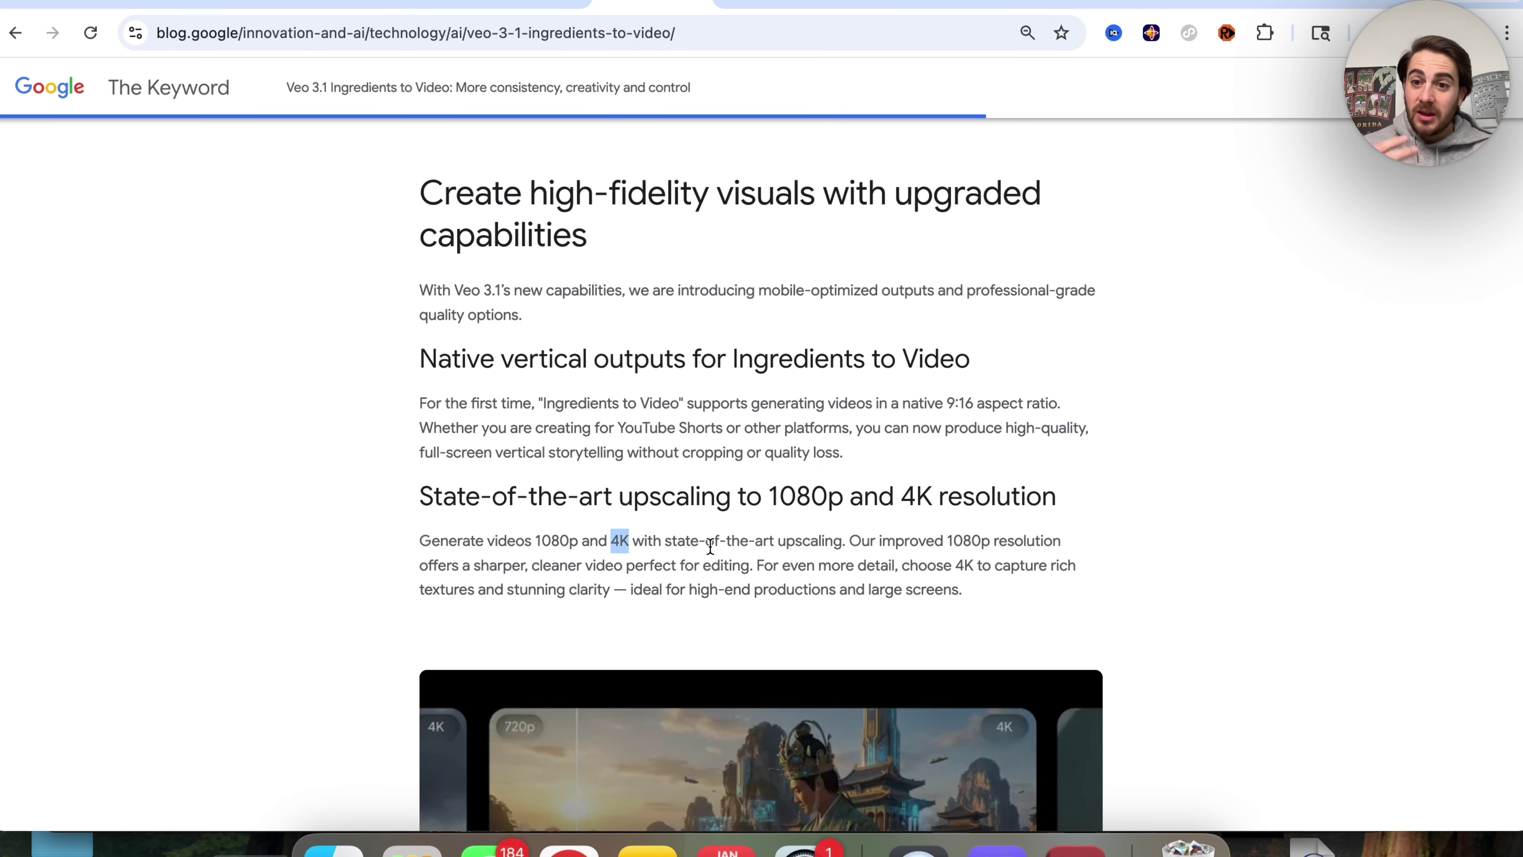
{"action": "scroll", "coordinate": [918, 432], "scroll_direction": "down", "scroll_amount": 8}
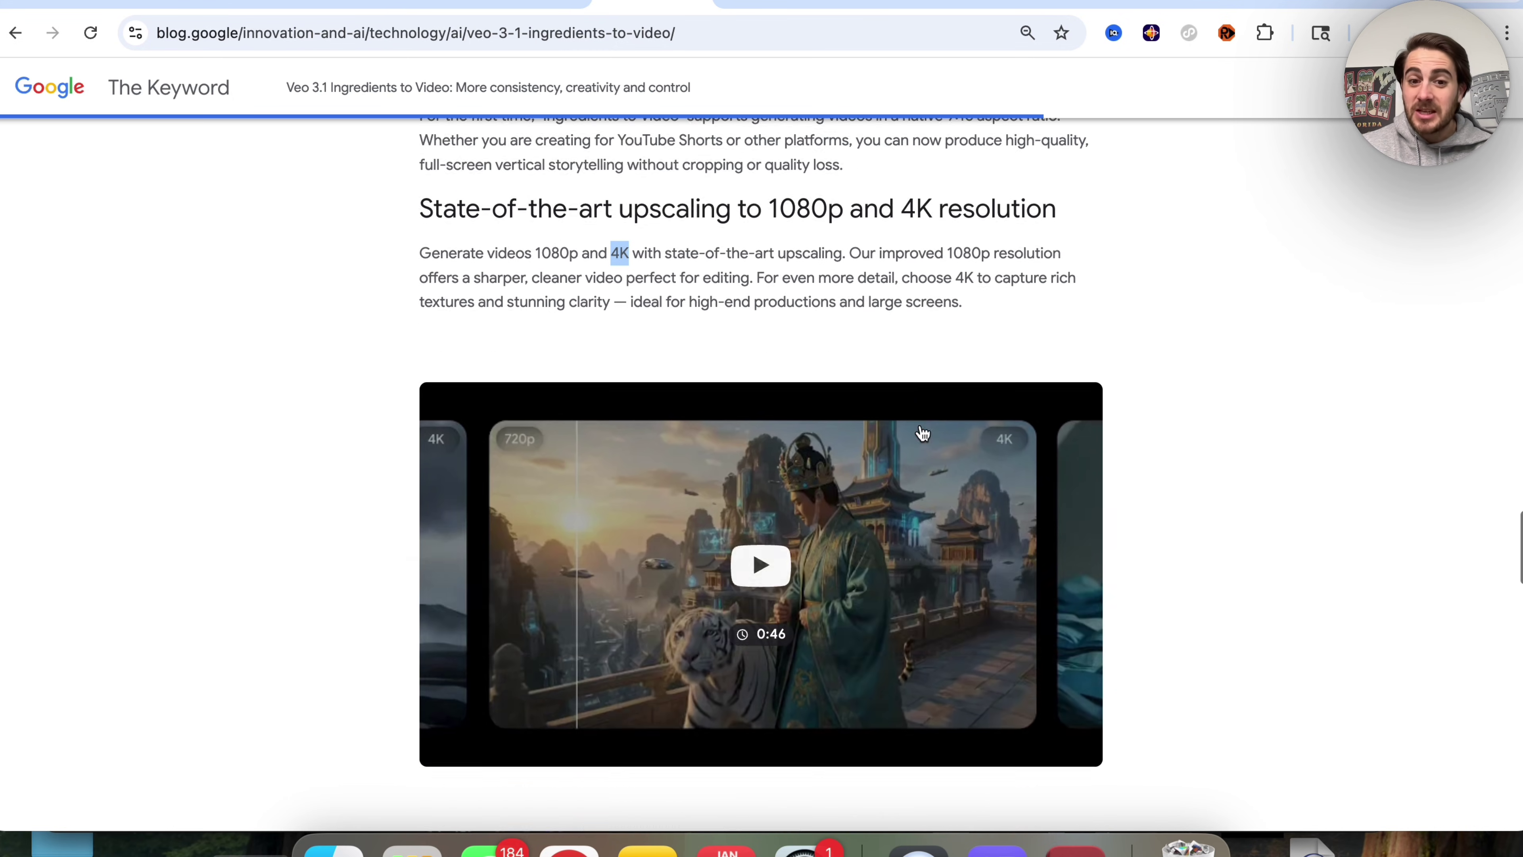
{"action": "scroll", "coordinate": [921, 432], "scroll_direction": "down", "scroll_amount": 5}
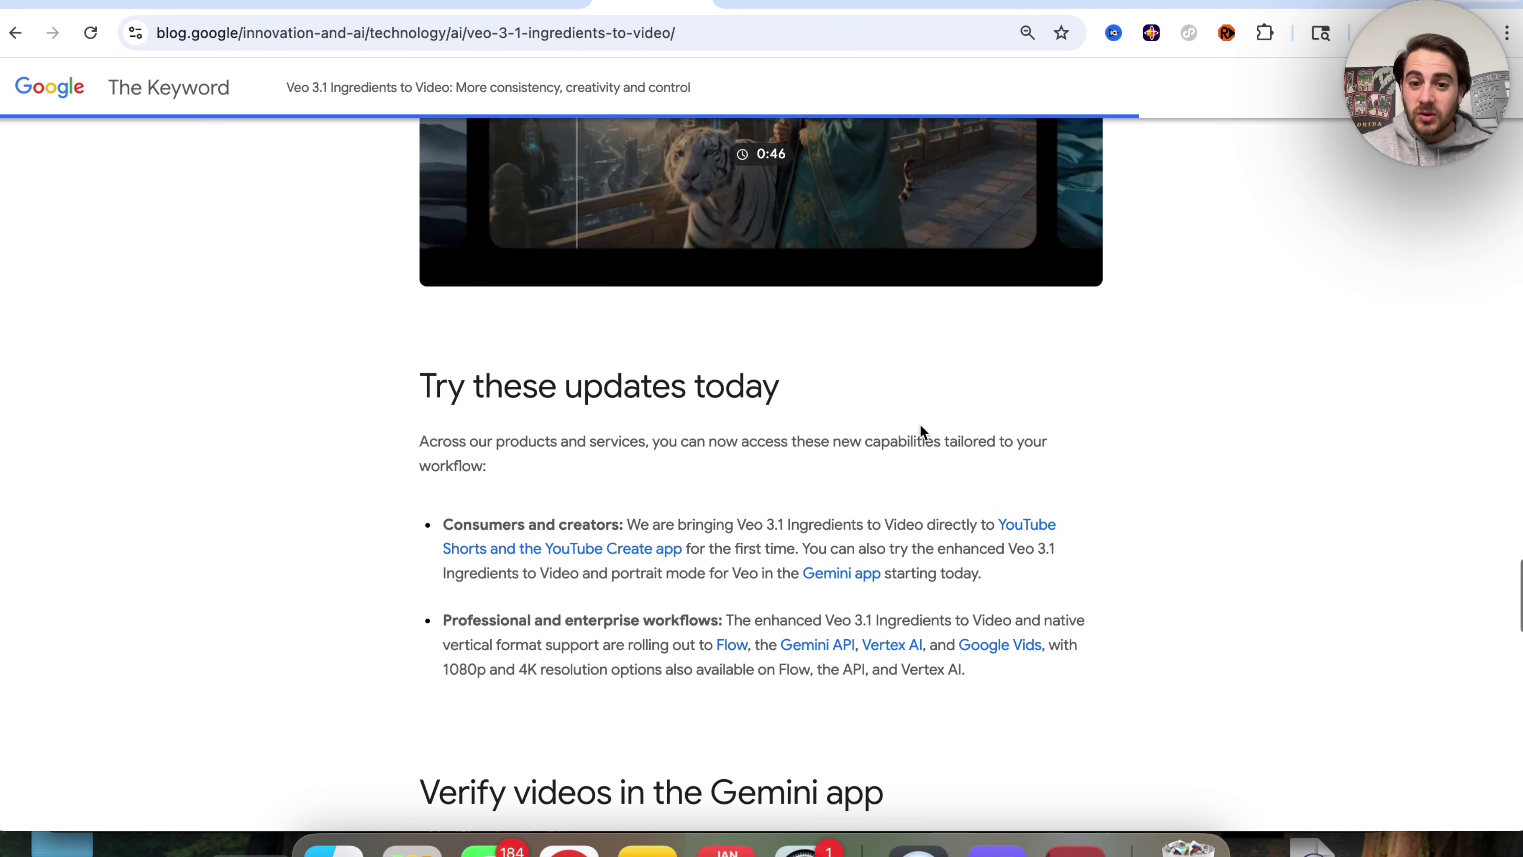